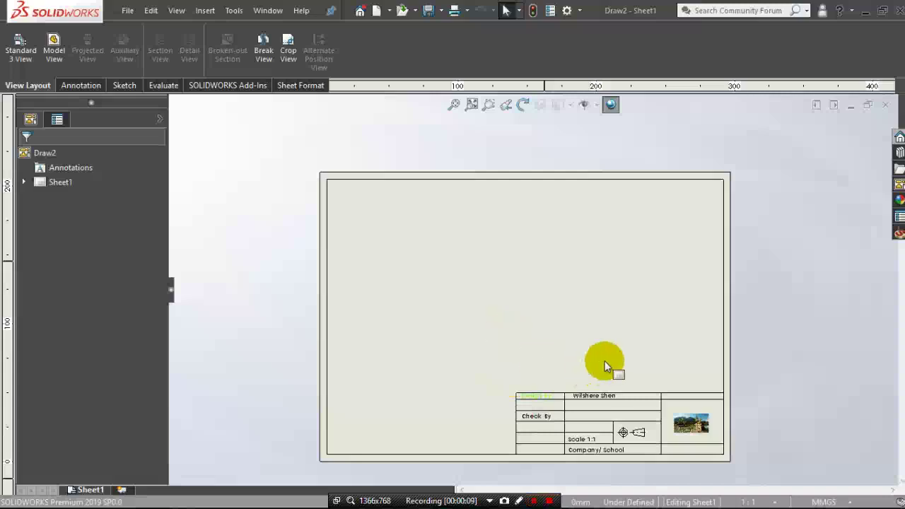
- Zoom in on the blank Sheet1 of Draw2
scroll(605, 361, down, 2)
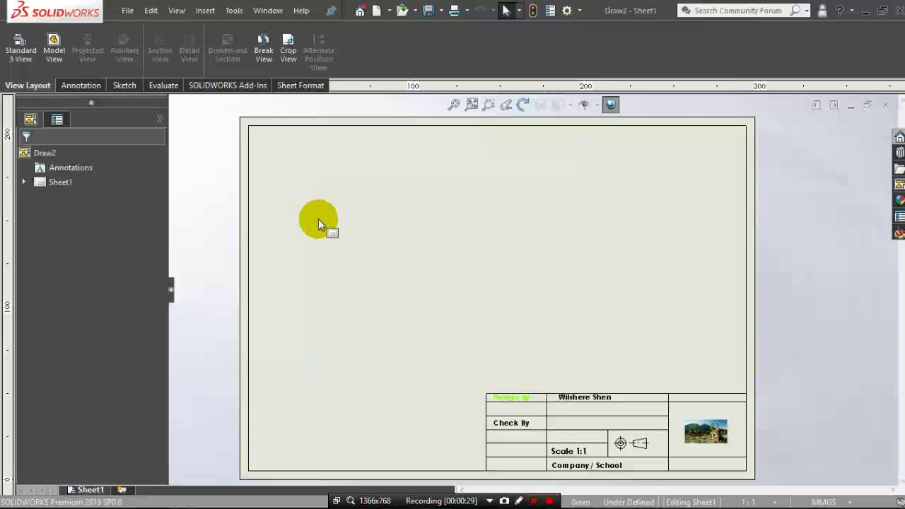
- In Sheet1's properties, change the sheet from custom 297 × 210 mm to Standard sheet size
click(90, 490)
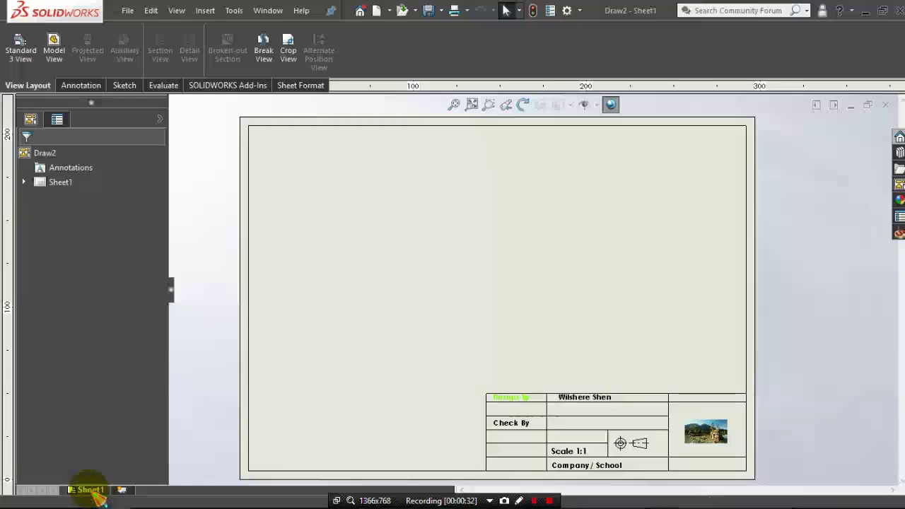
right_click(90, 490)
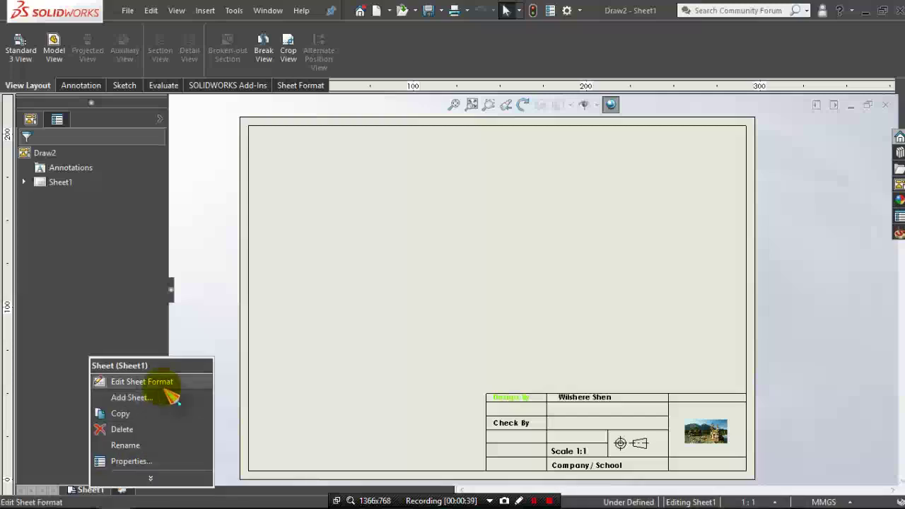
click(163, 463)
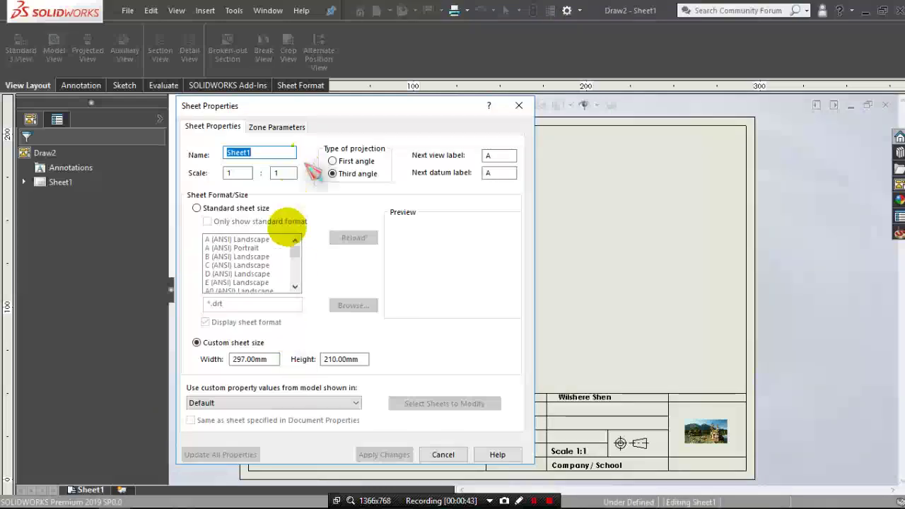
drag(290, 104, 411, 106)
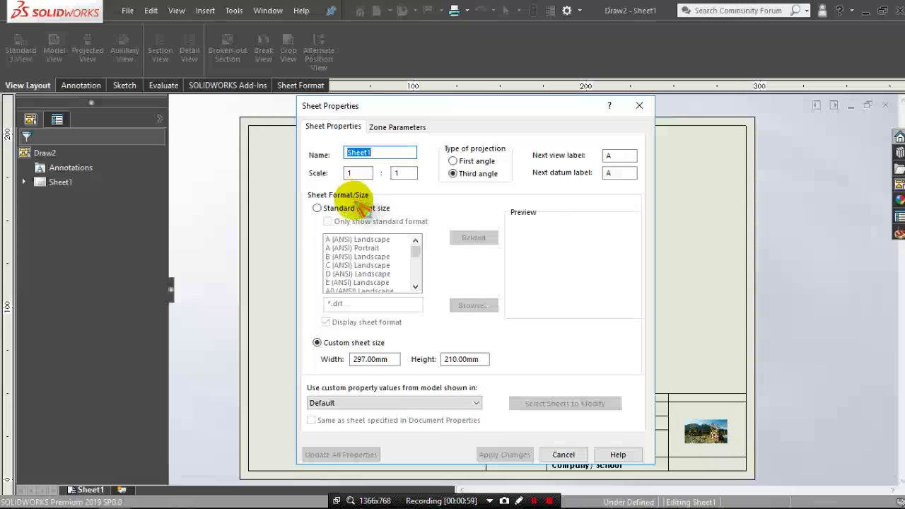
click(355, 208)
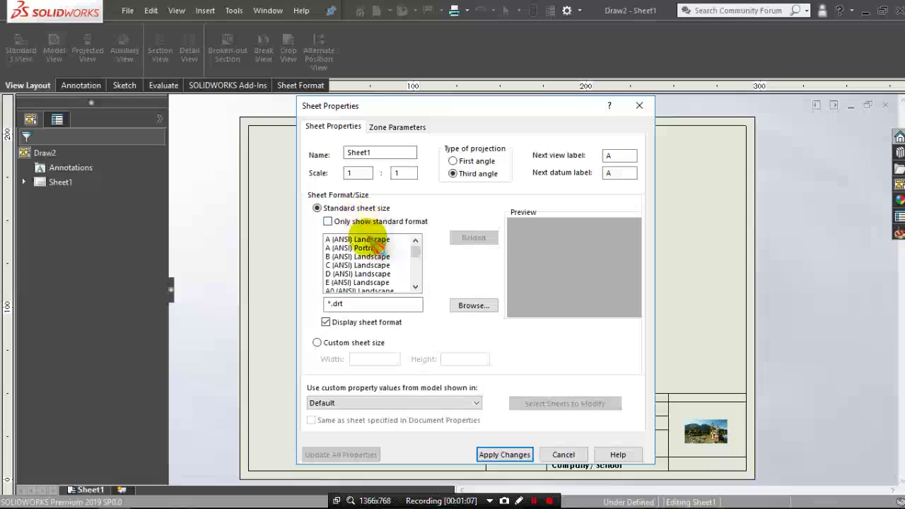
- Preview the A, B and C (ANSI) standard sheet sizes in the list
click(377, 249)
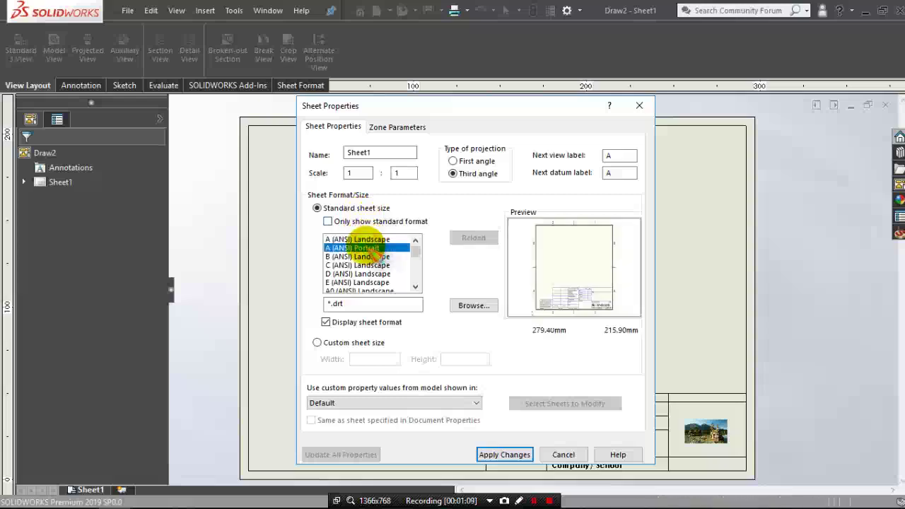
click(372, 257)
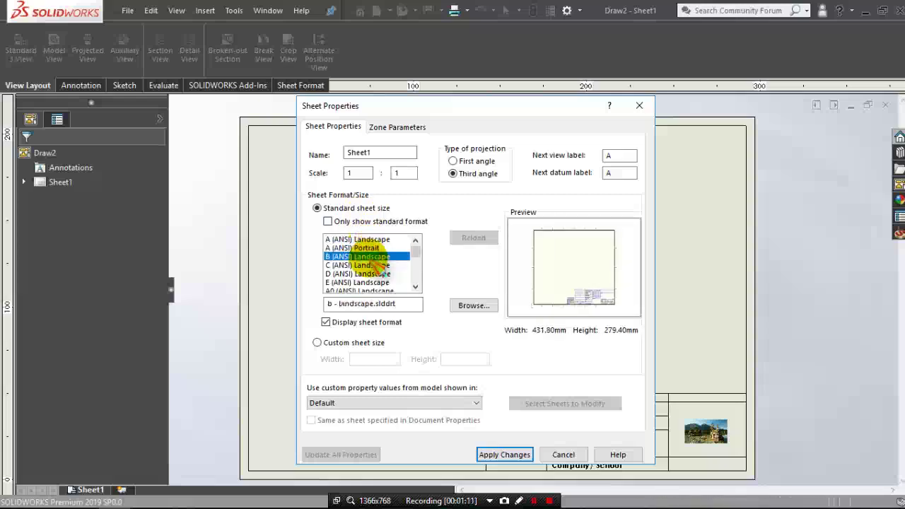
scroll(386, 281, down, 1)
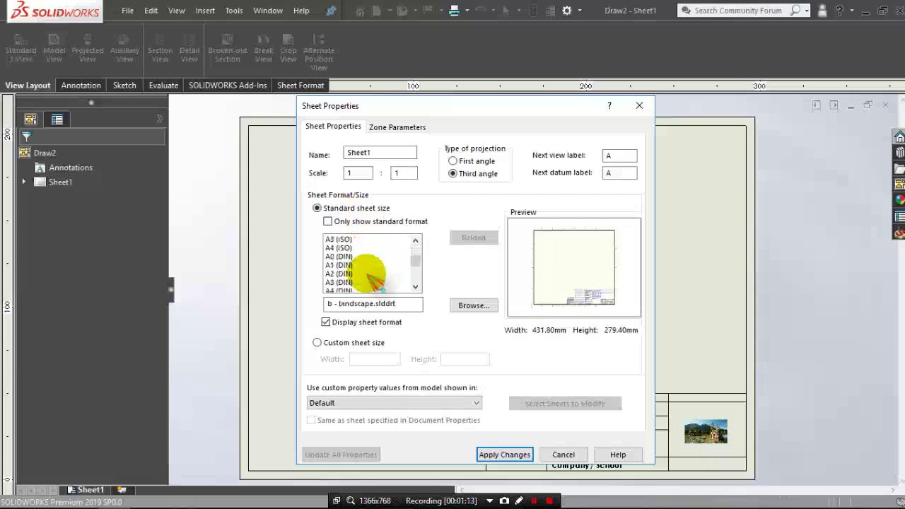
scroll(375, 281, down, 1)
scroll(375, 281, down, 1)
scroll(375, 281, down, 1)
scroll(375, 281, up, 2)
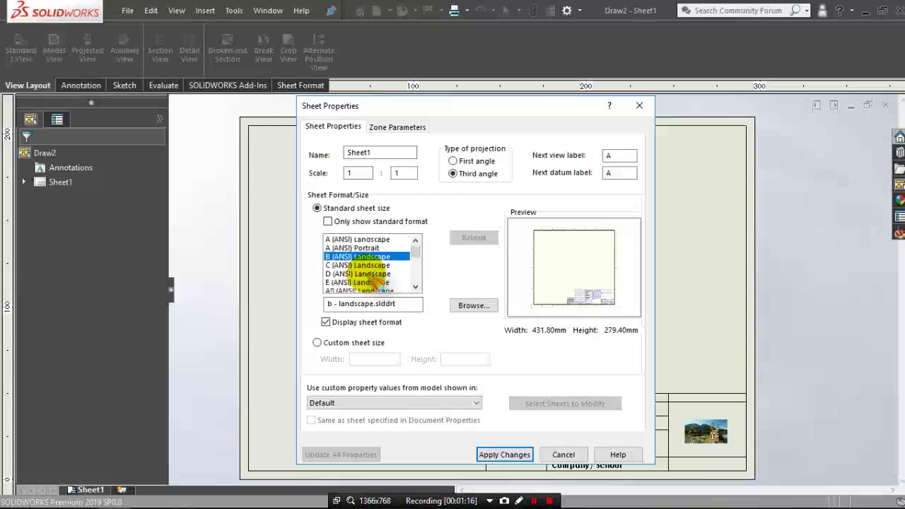
click(372, 266)
scroll(371, 269, down, 2)
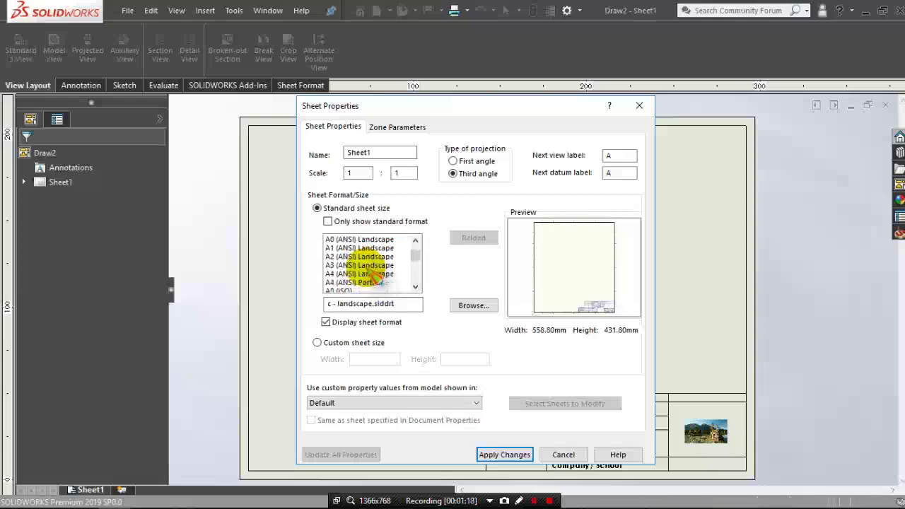
scroll(374, 278, down, 1)
scroll(375, 277, down, 1)
scroll(375, 277, down, 1)
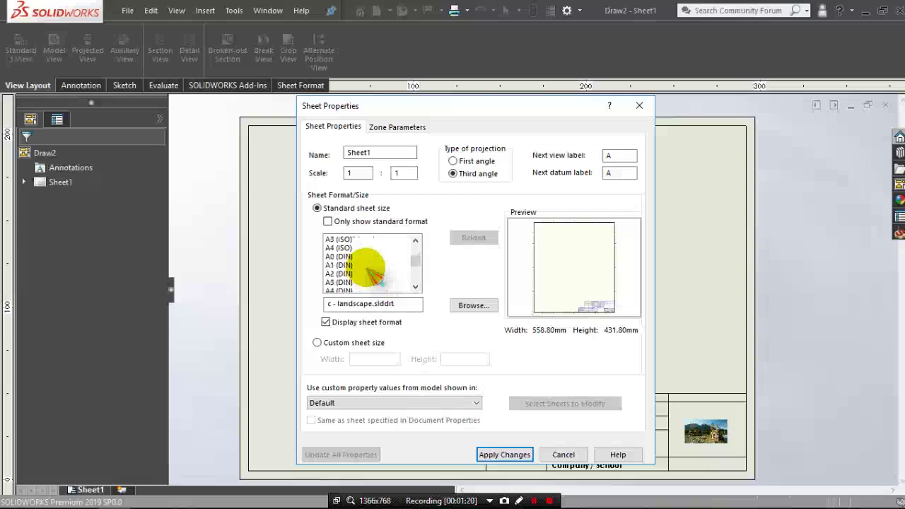
scroll(375, 277, down, 2)
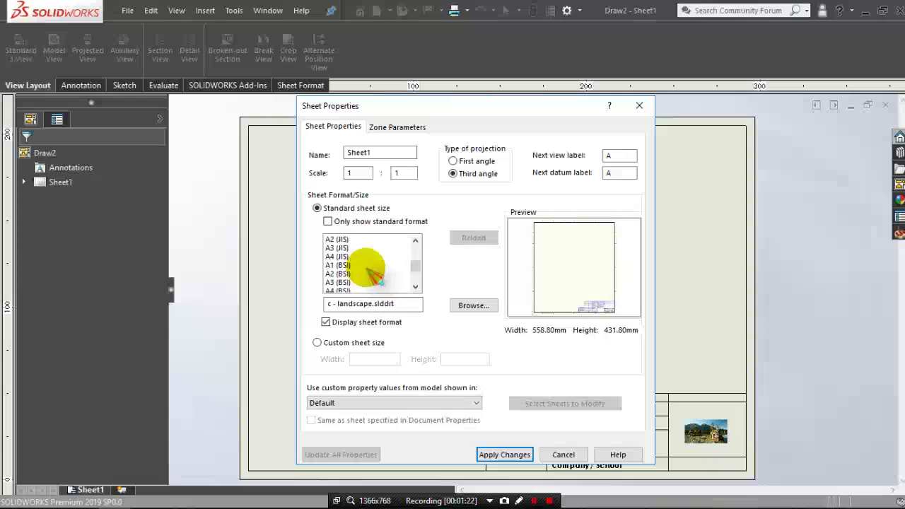
scroll(375, 277, down, 1)
scroll(373, 274, up, 2)
scroll(373, 274, up, 1)
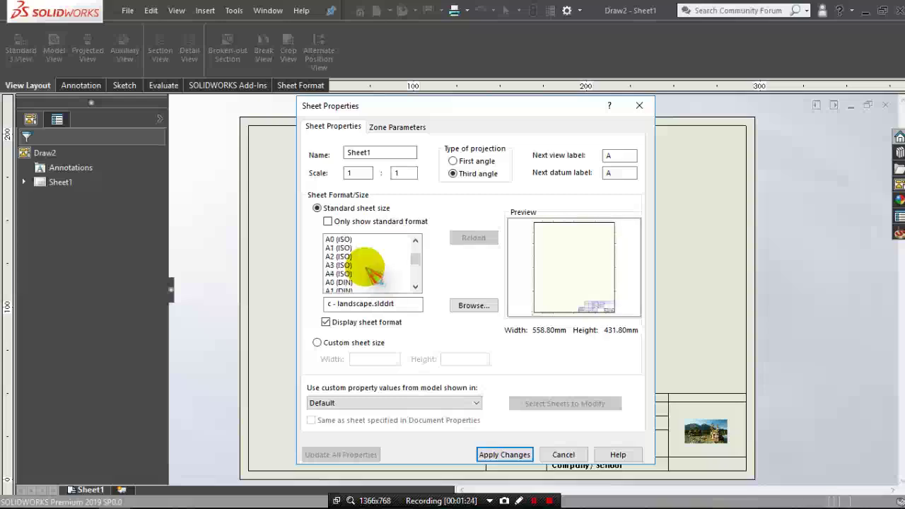
scroll(373, 275, up, 2)
scroll(373, 276, up, 3)
click(353, 239)
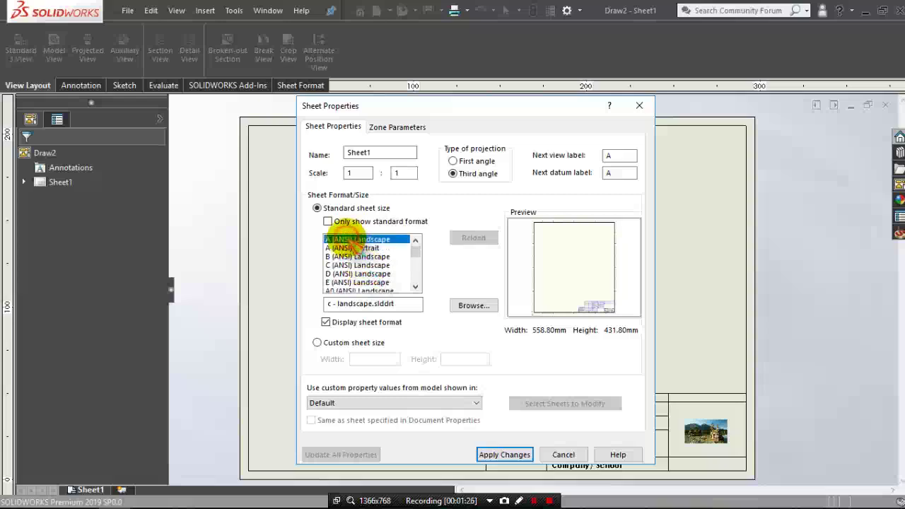
- Step through the D, A0 and A3 sizes and settle on A4 (ISO), 210 × 297 mm
key(Down)
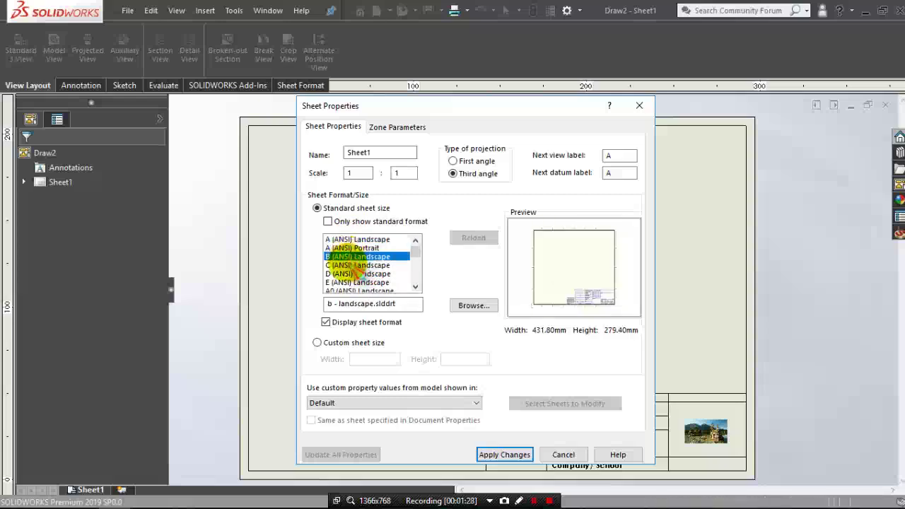
key(Down)
key(Down)
key(Down)
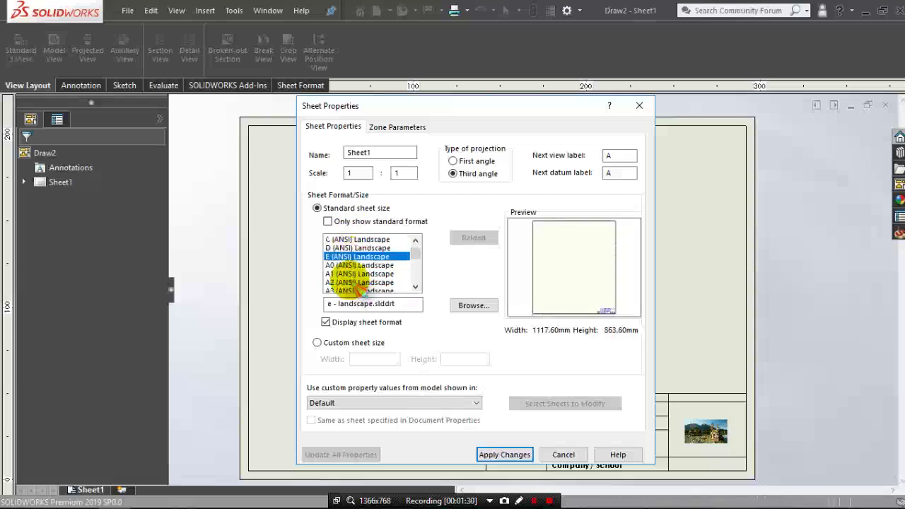
key(Down)
key(Down)
key(Down)
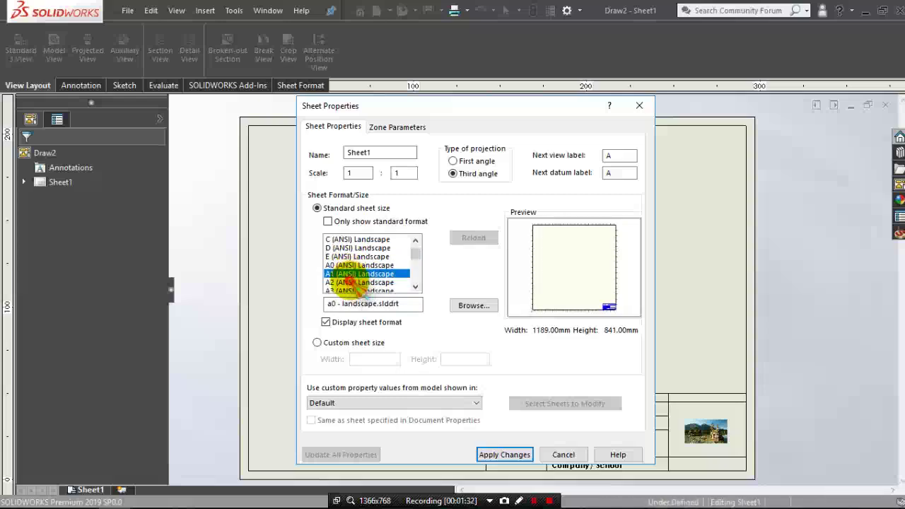
key(Down)
key(Down)
scroll(360, 290, down, 2)
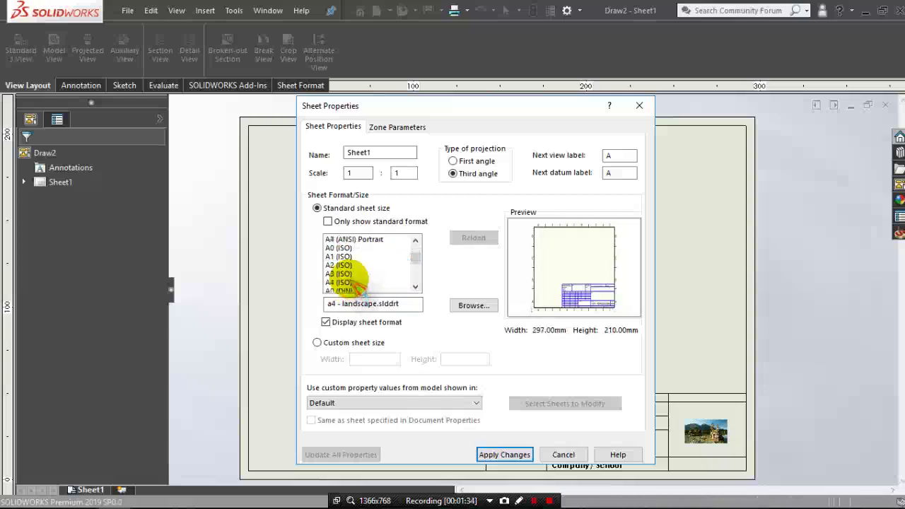
scroll(362, 280, up, 1)
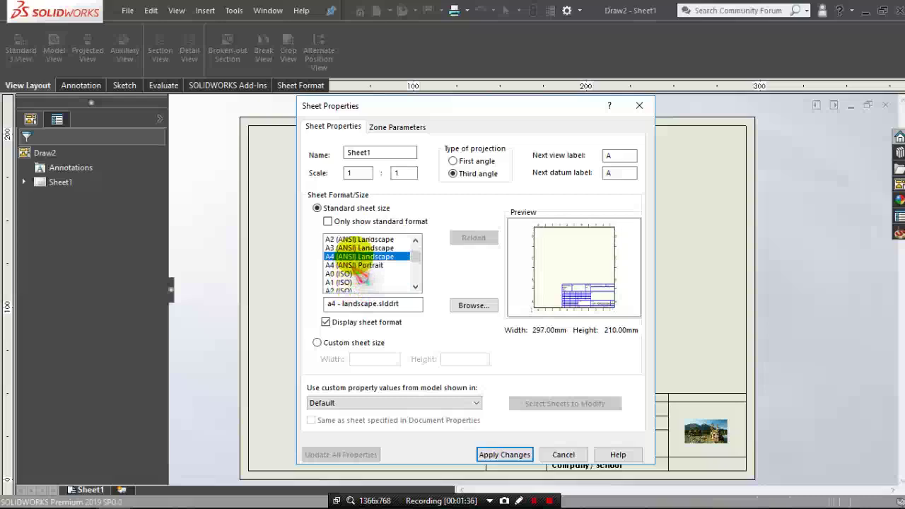
click(361, 248)
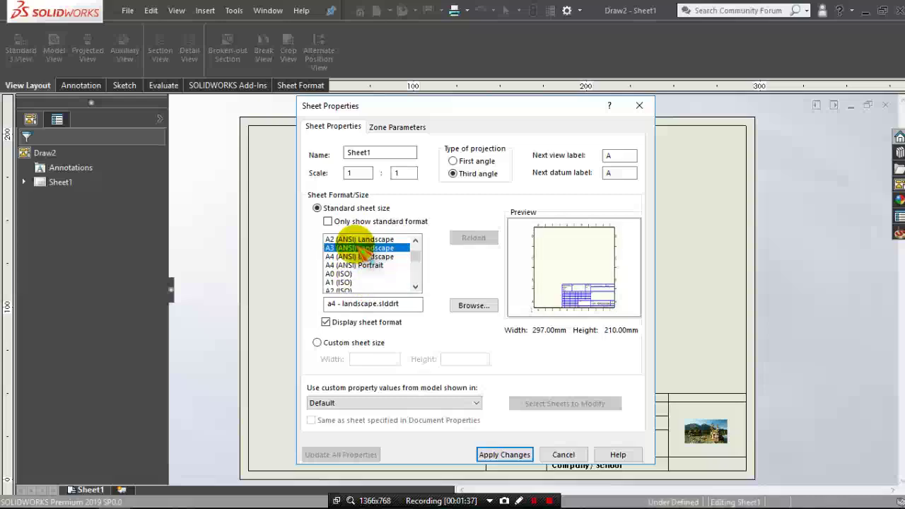
scroll(357, 287, down, 1)
click(357, 290)
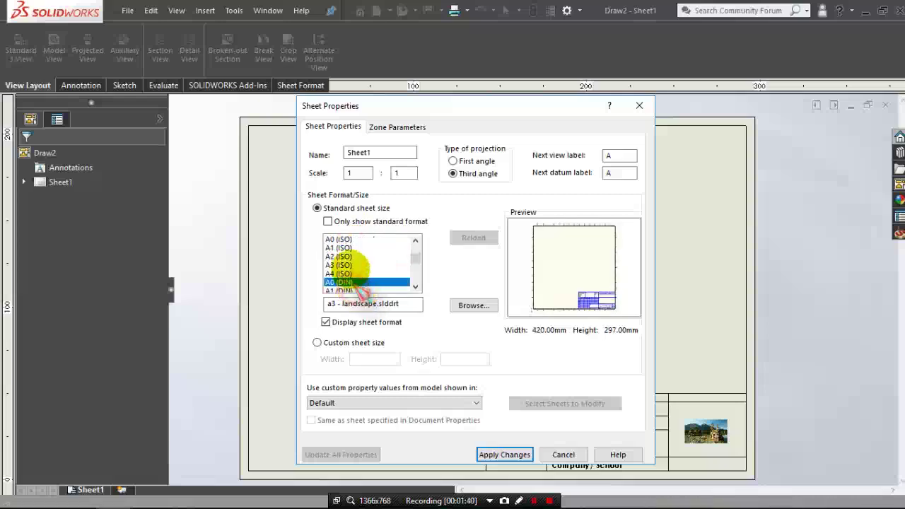
click(354, 274)
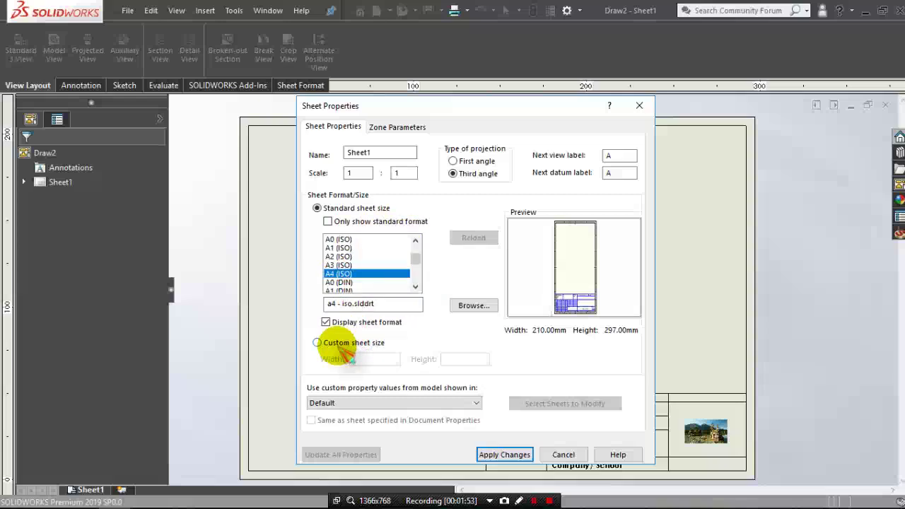
- Revert Sheet1 to a custom 297 × 210 mm sheet size and apply it
click(338, 346)
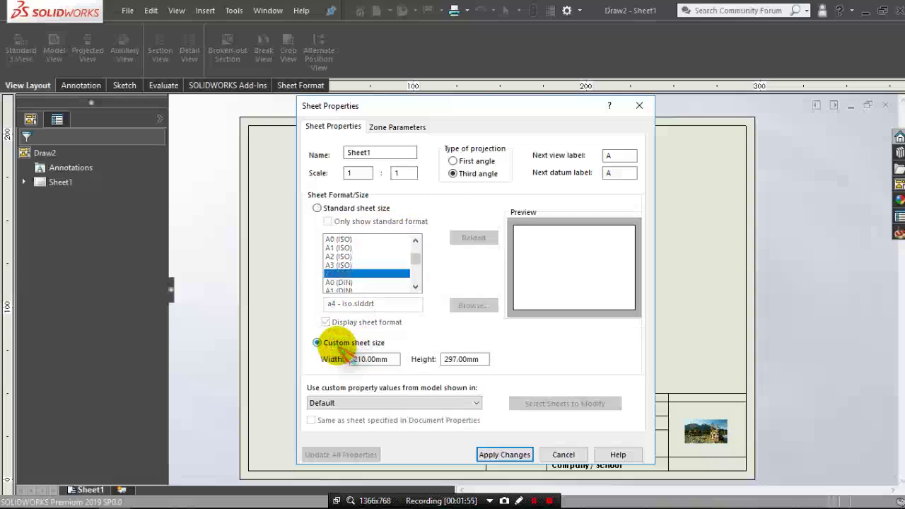
drag(454, 100, 331, 88)
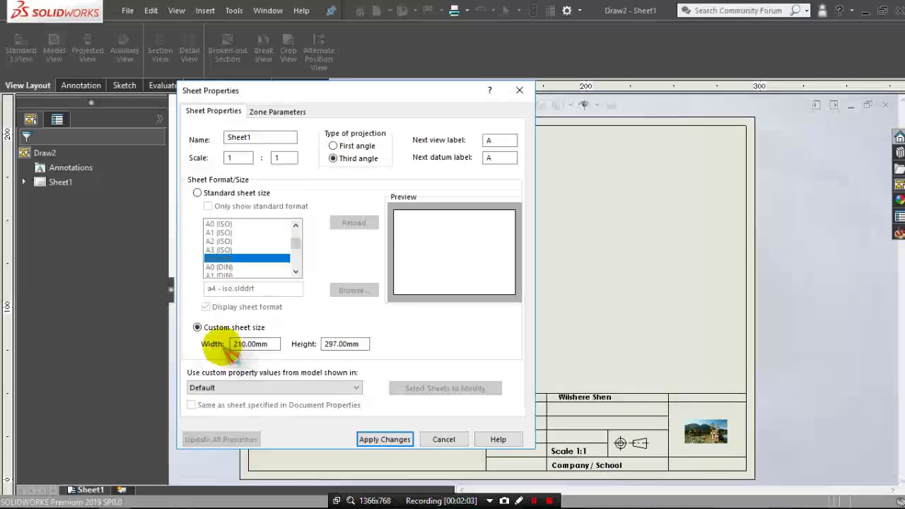
click(323, 344)
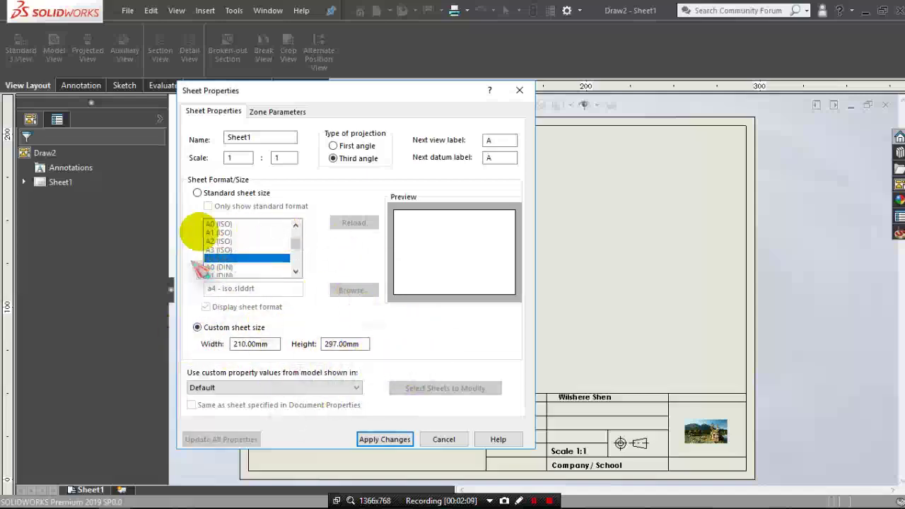
drag(272, 96, 306, 115)
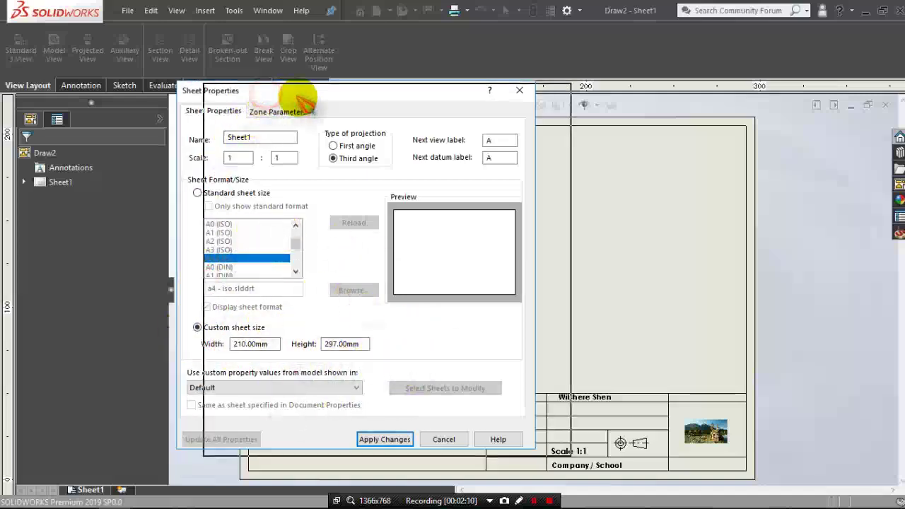
click(301, 133)
click(270, 133)
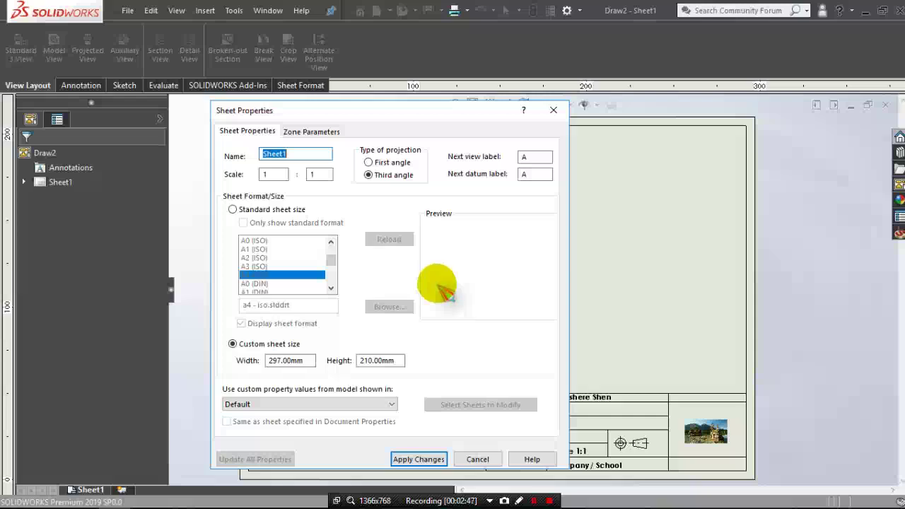
click(443, 459)
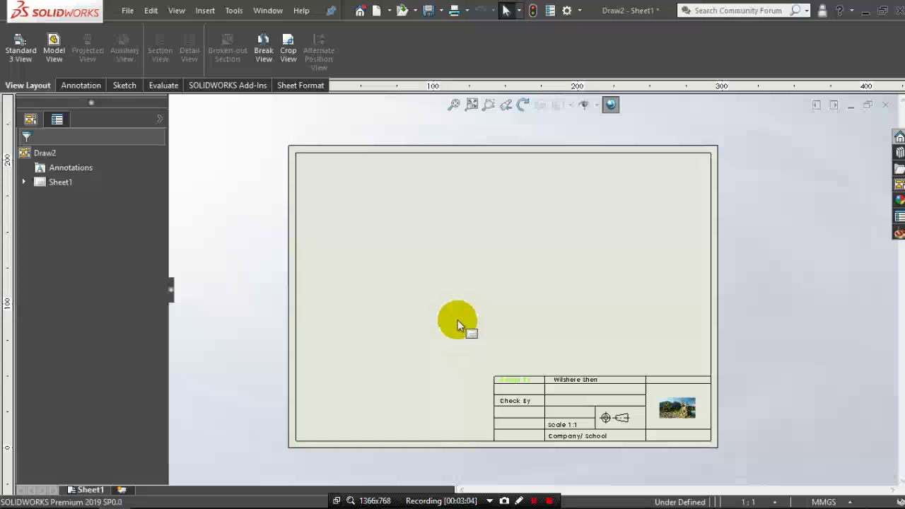
- Zoom in on the title block and back out to show the whole sheet
scroll(587, 394, down, 2)
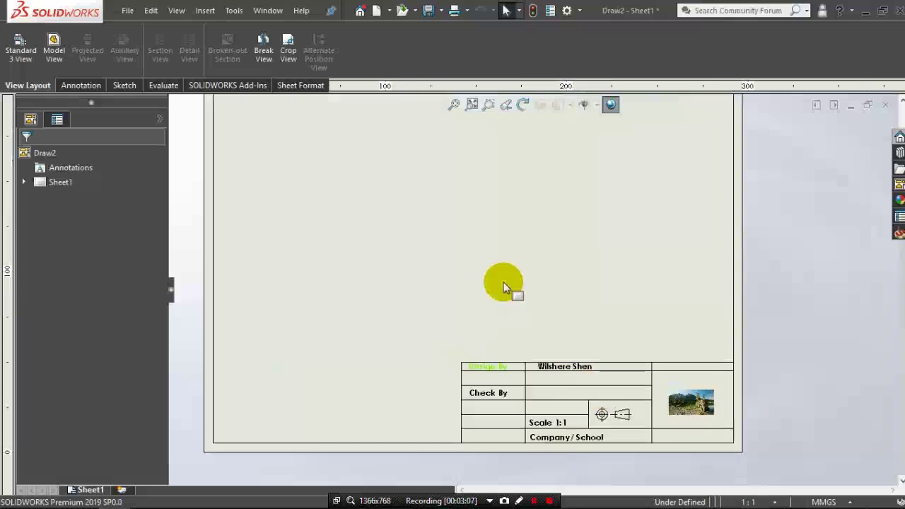
scroll(495, 274, up, 2)
scroll(423, 142, down, 1)
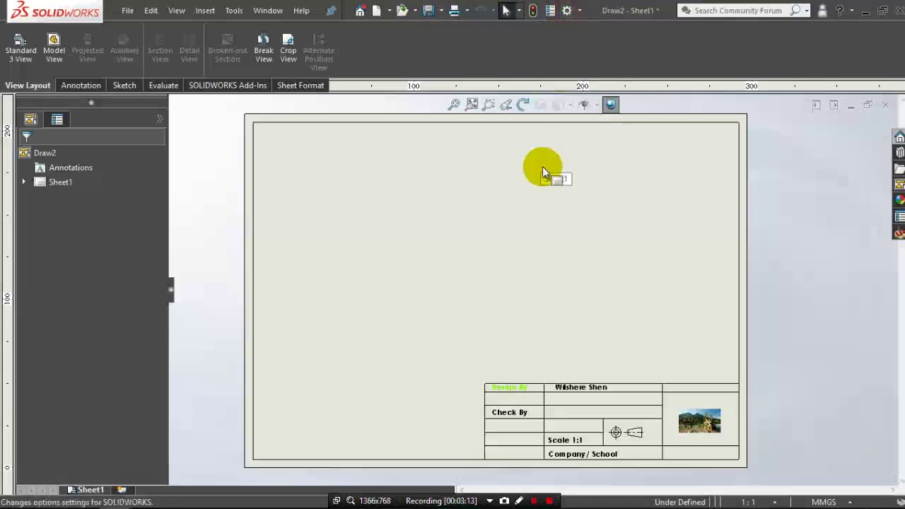
- In Document Properties, review Annotations, Borders and Dimensions, then go to the Detailing page
click(566, 11)
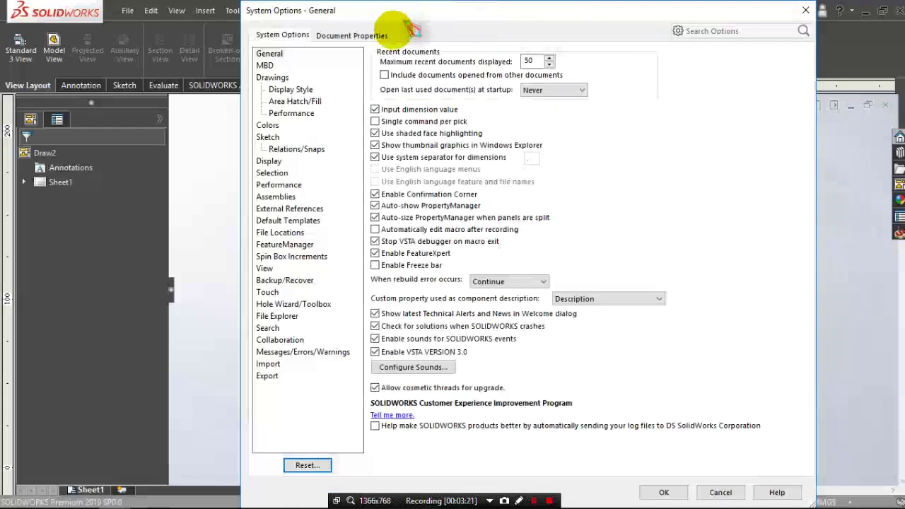
click(382, 44)
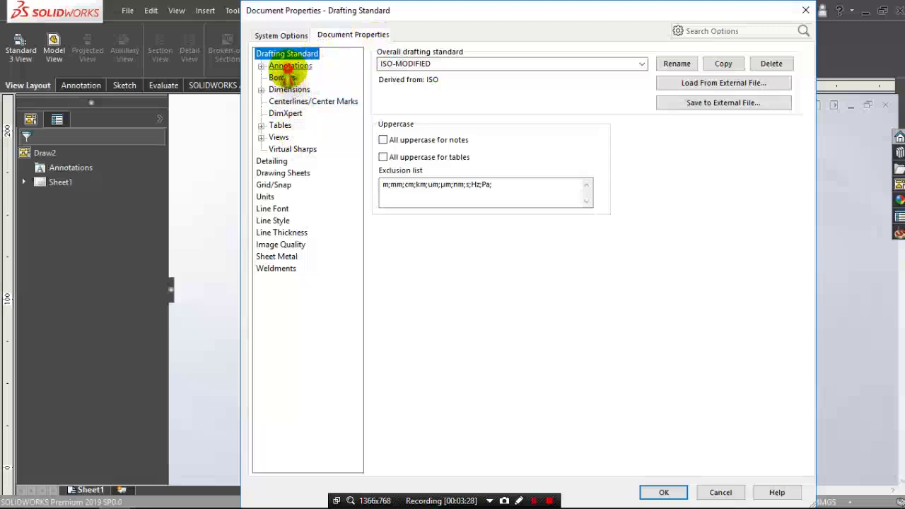
click(288, 65)
click(281, 77)
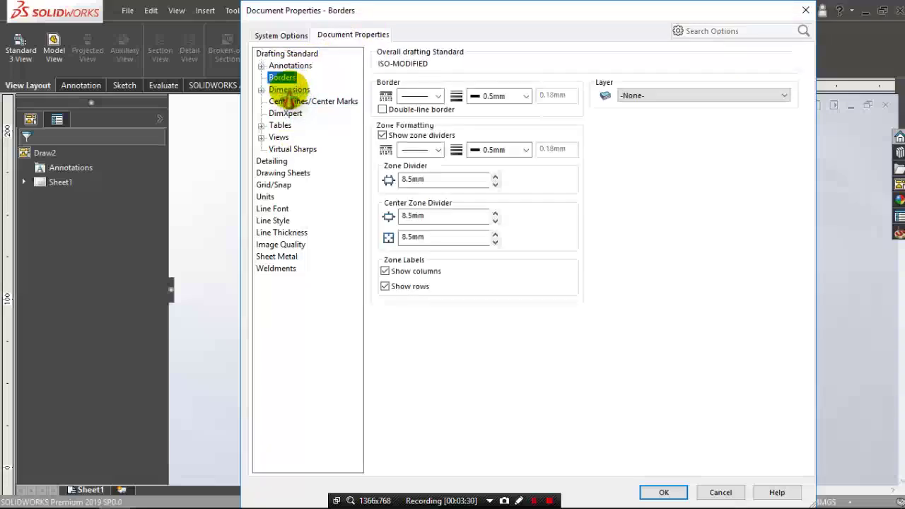
click(289, 90)
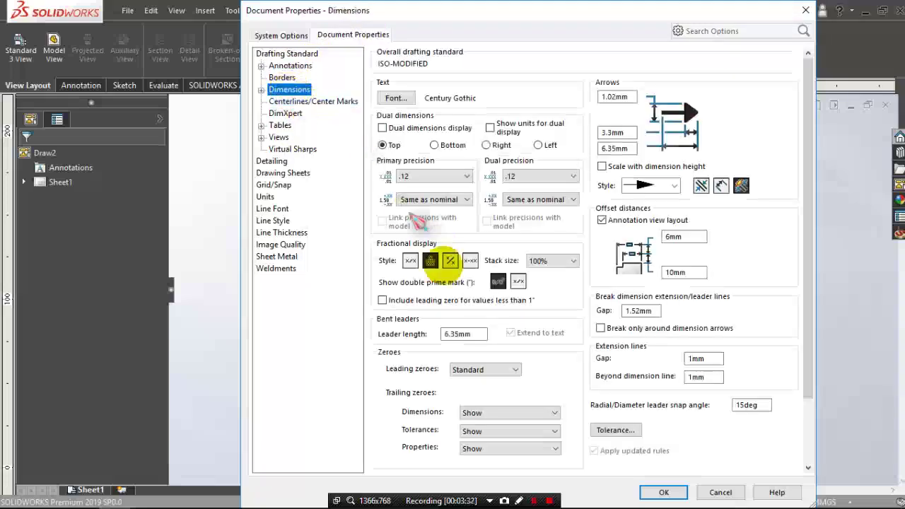
click(354, 276)
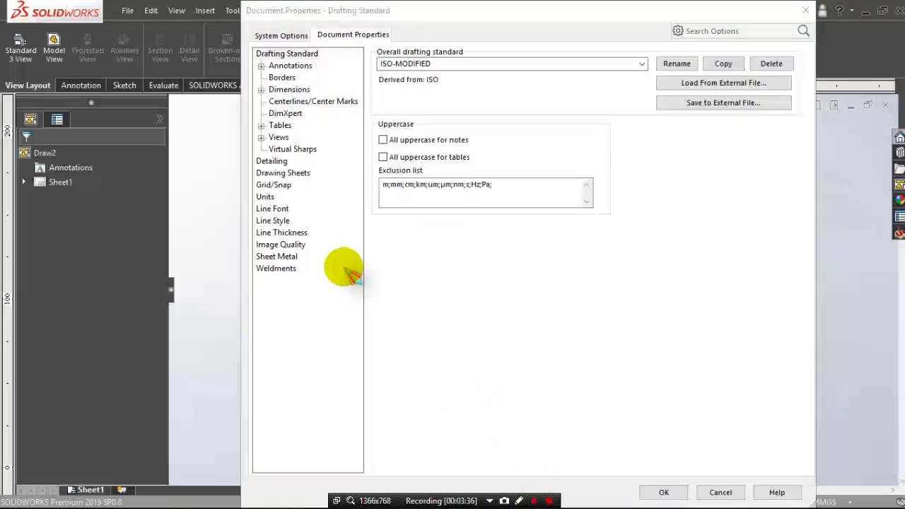
click(272, 162)
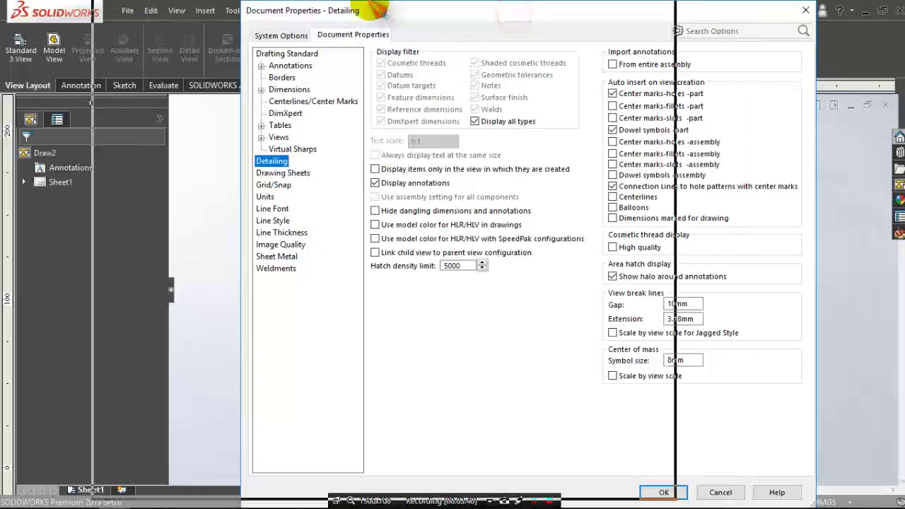
- In Detailing, turn off part dowel symbols and turn on part fillet center marks, then confirm
drag(376, 7, 369, 8)
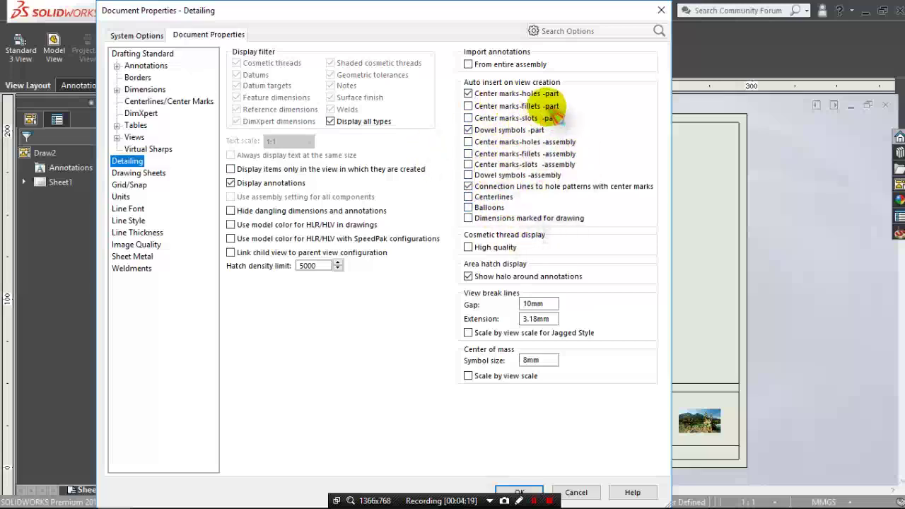
click(499, 130)
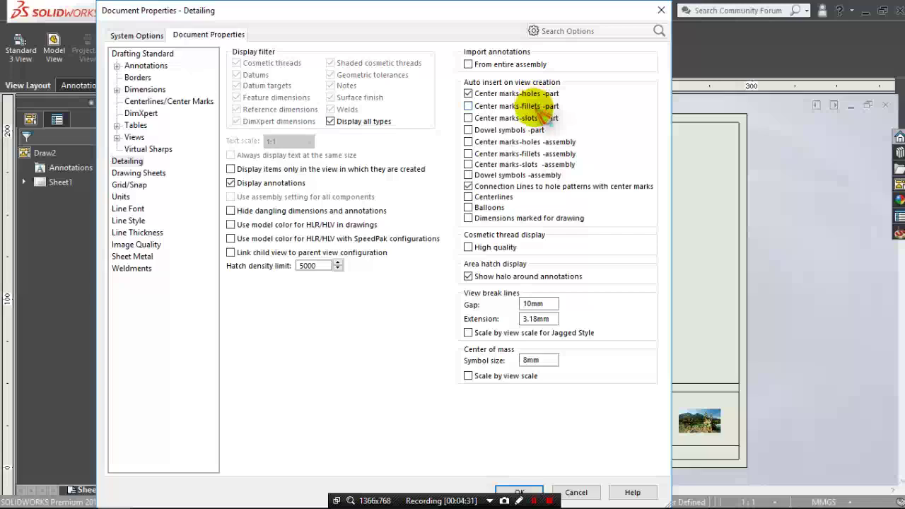
click(510, 106)
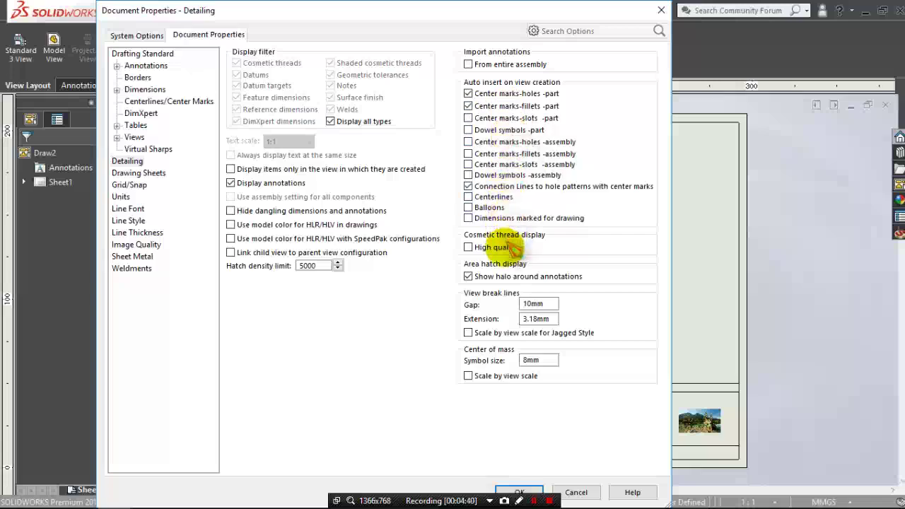
click(519, 493)
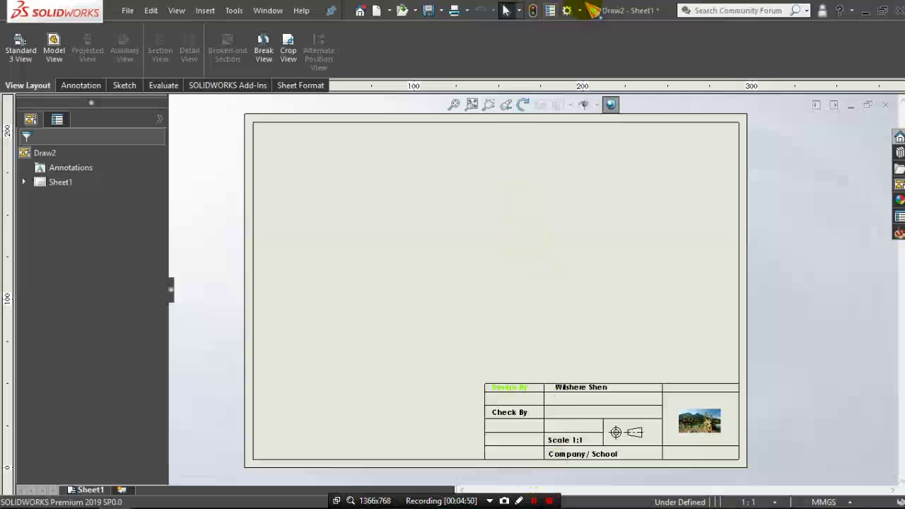
- Reopen Options at the drawing's Document Properties tab
click(579, 11)
click(584, 29)
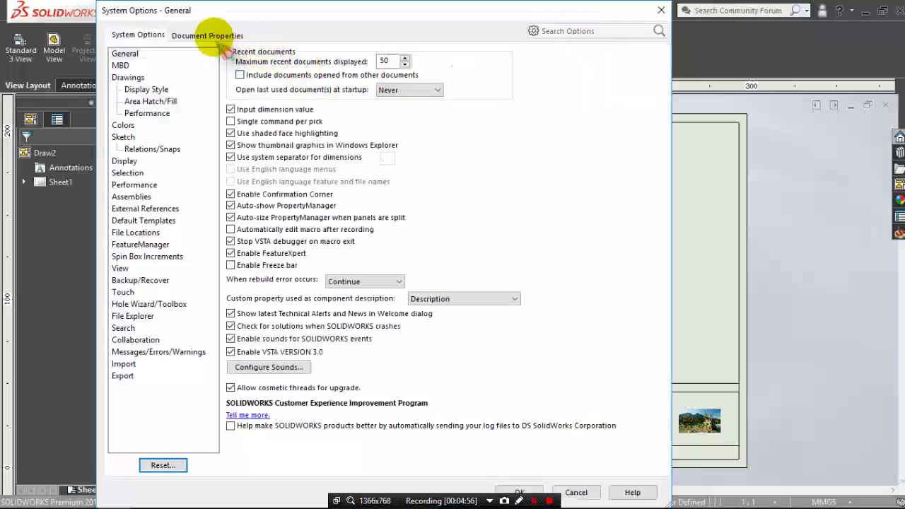
click(213, 36)
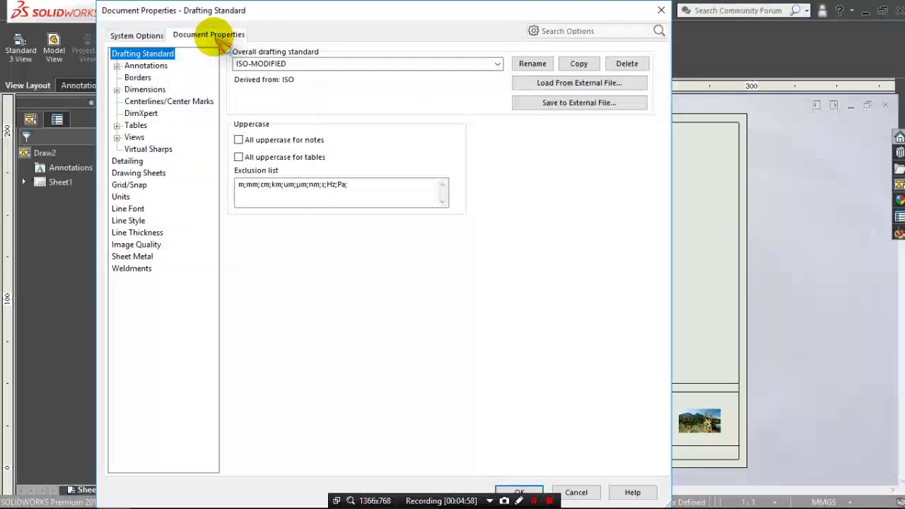
- Review the Annotations, Balloons, Datums, Tables and Views pages, then collapse the expanded tree nodes
click(145, 66)
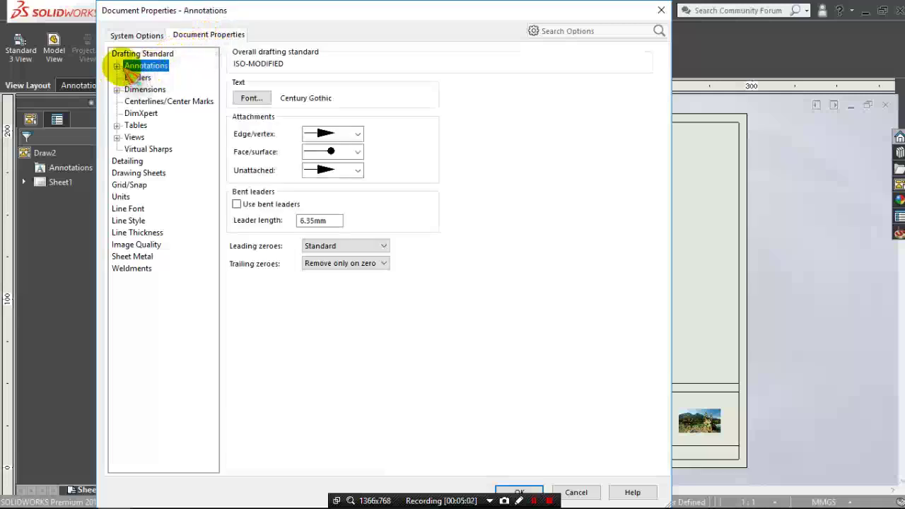
click(116, 66)
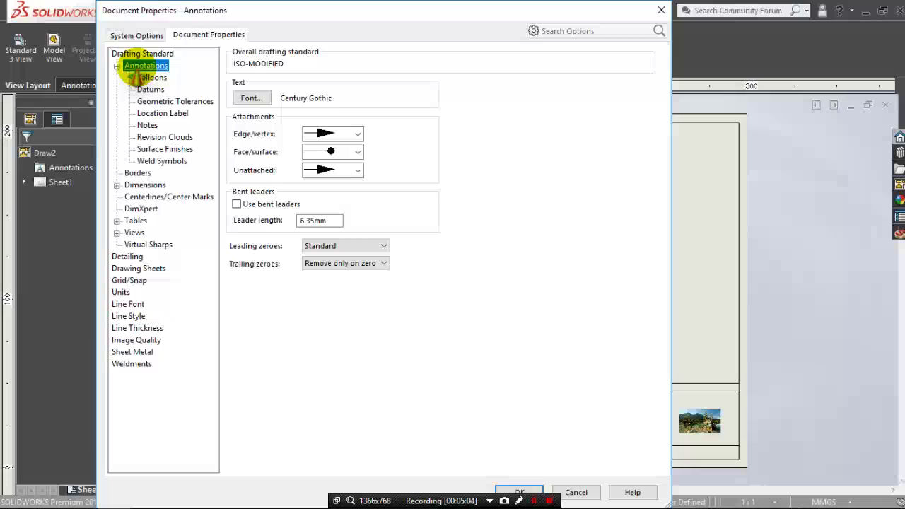
click(145, 78)
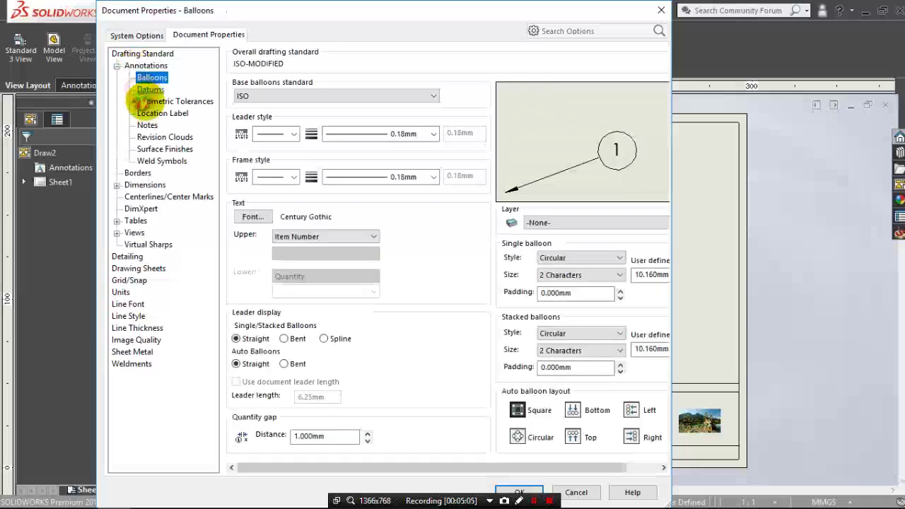
click(150, 90)
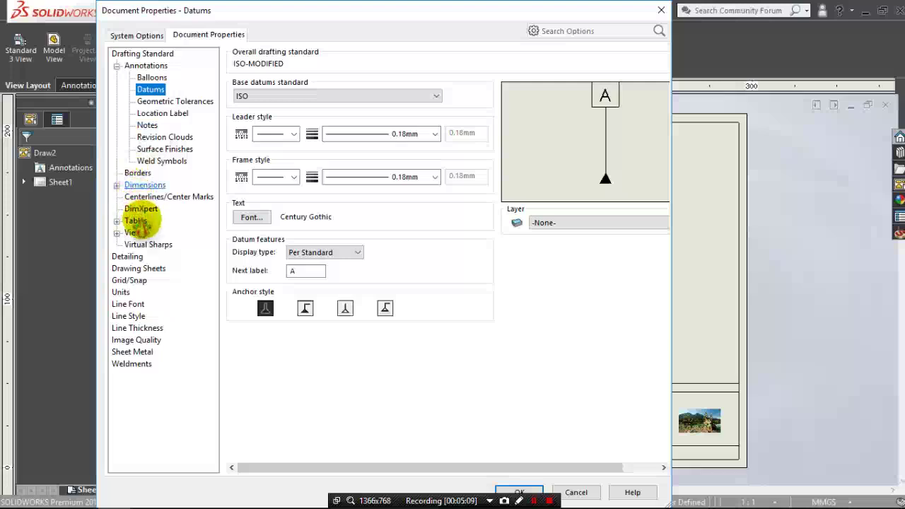
click(136, 221)
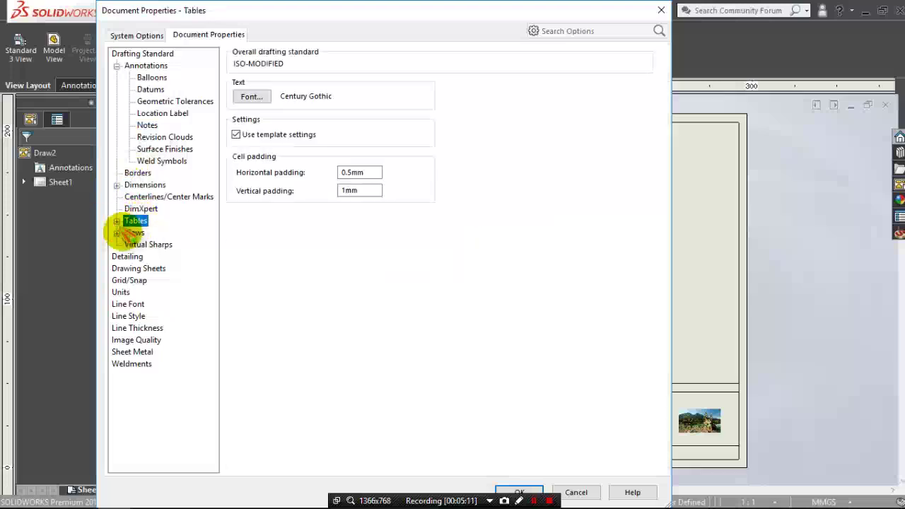
click(129, 232)
click(116, 232)
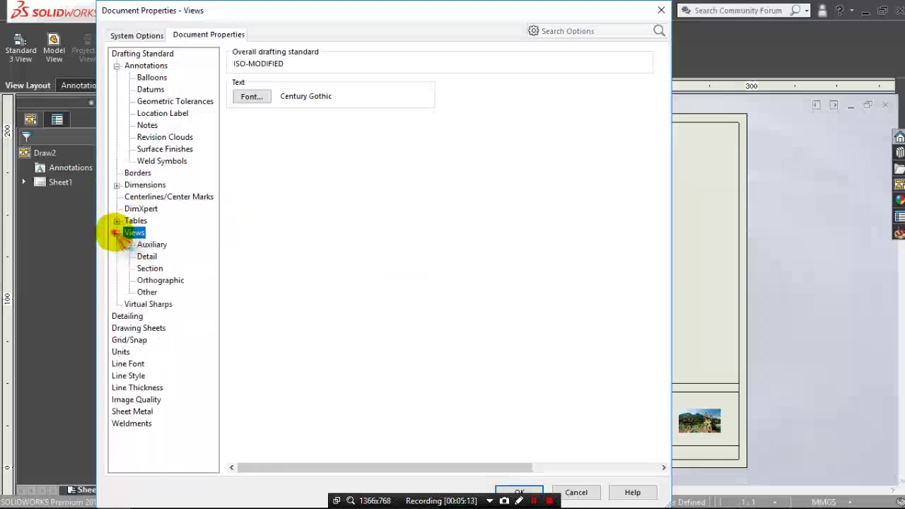
click(116, 232)
click(117, 65)
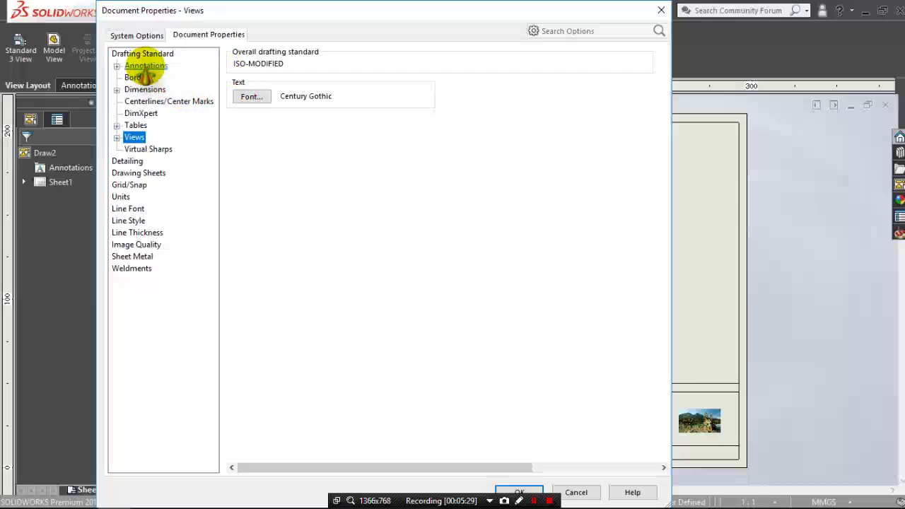
- In the Annotations font chooser, select Comic Sans MS from the font list
click(146, 65)
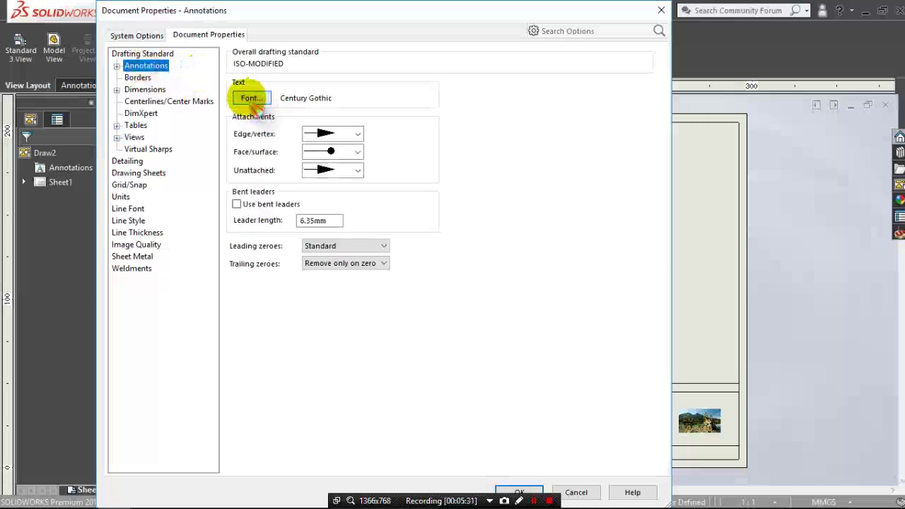
click(254, 97)
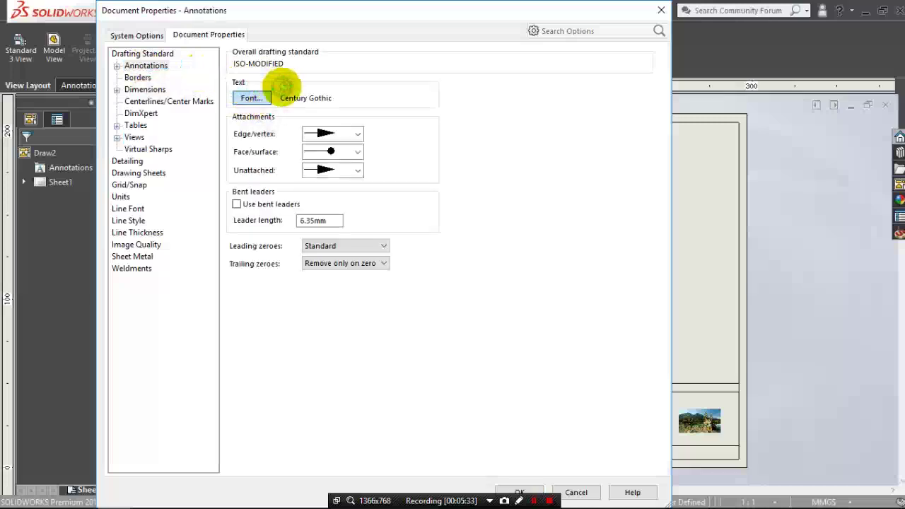
scroll(283, 234, down, 1)
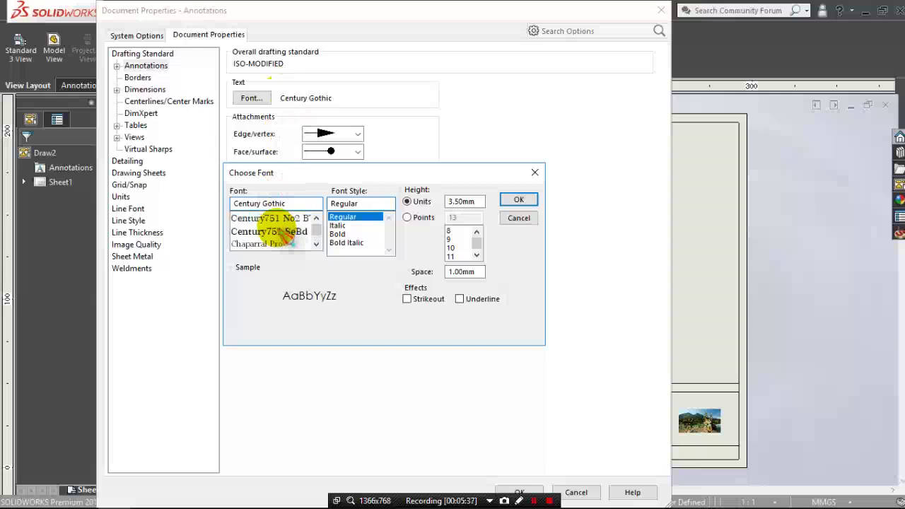
scroll(287, 238, down, 1)
scroll(286, 238, down, 1)
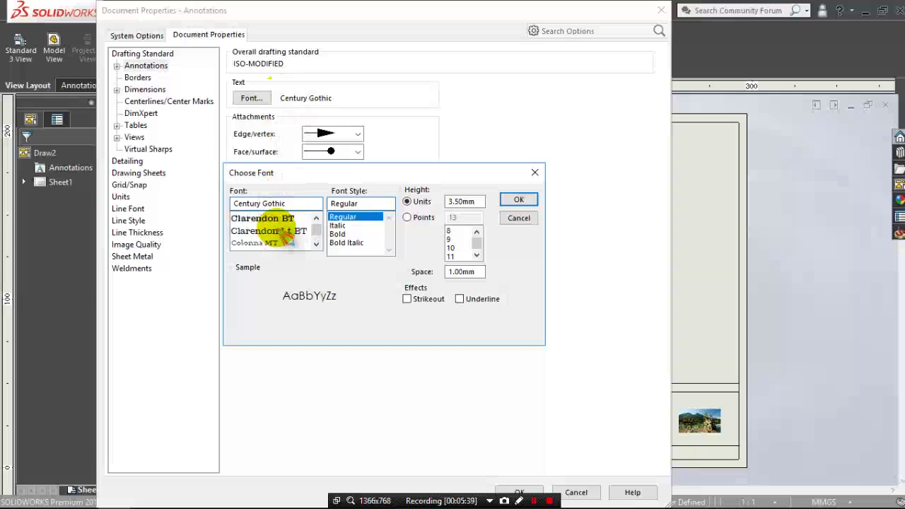
scroll(289, 239, down, 1)
scroll(288, 237, down, 2)
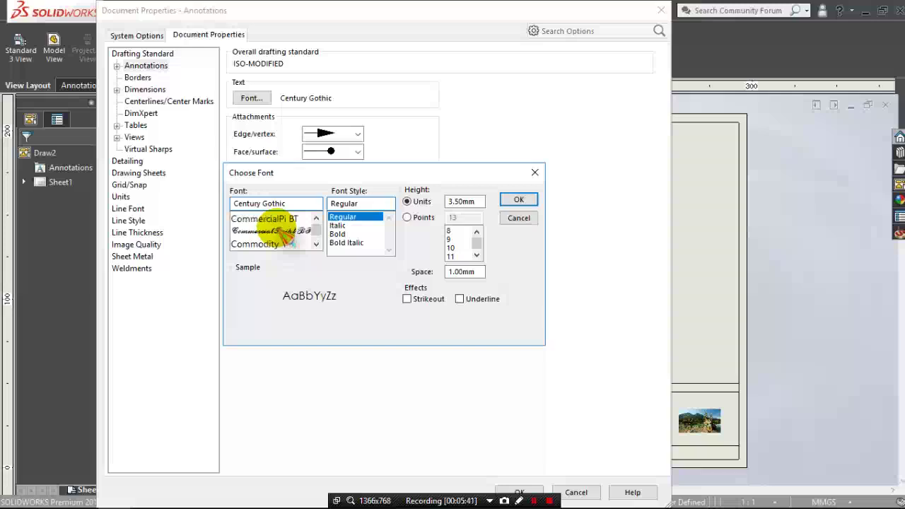
scroll(288, 238, down, 1)
scroll(289, 237, down, 1)
scroll(288, 238, down, 1)
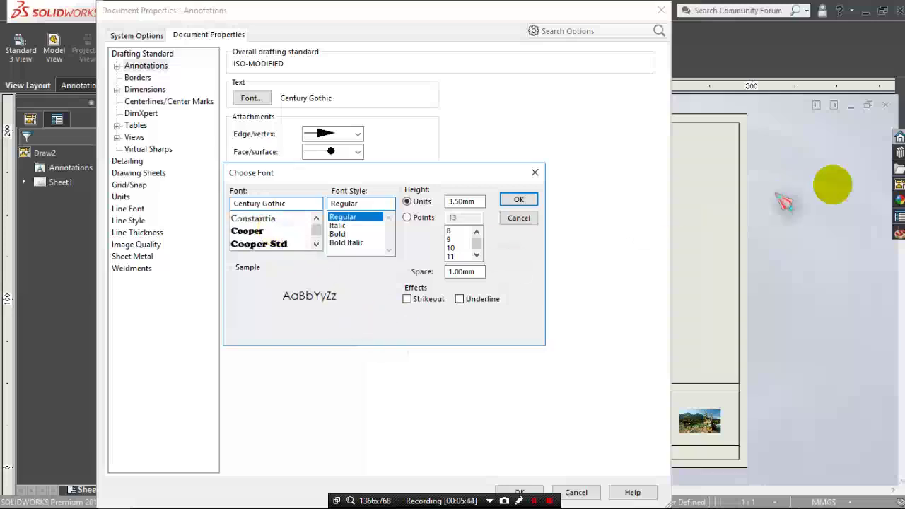
scroll(283, 233, down, 2)
scroll(286, 236, down, 1)
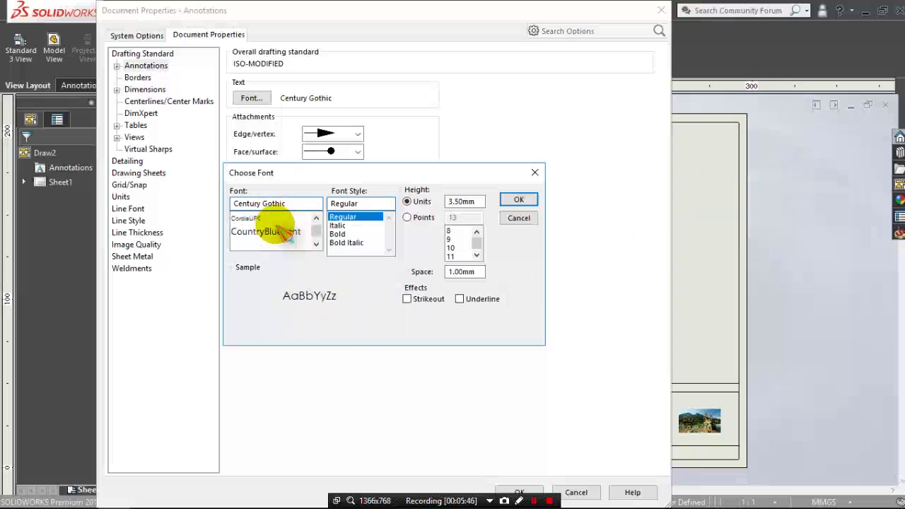
scroll(287, 238, down, 1)
scroll(289, 239, down, 1)
scroll(290, 241, down, 1)
scroll(289, 239, down, 1)
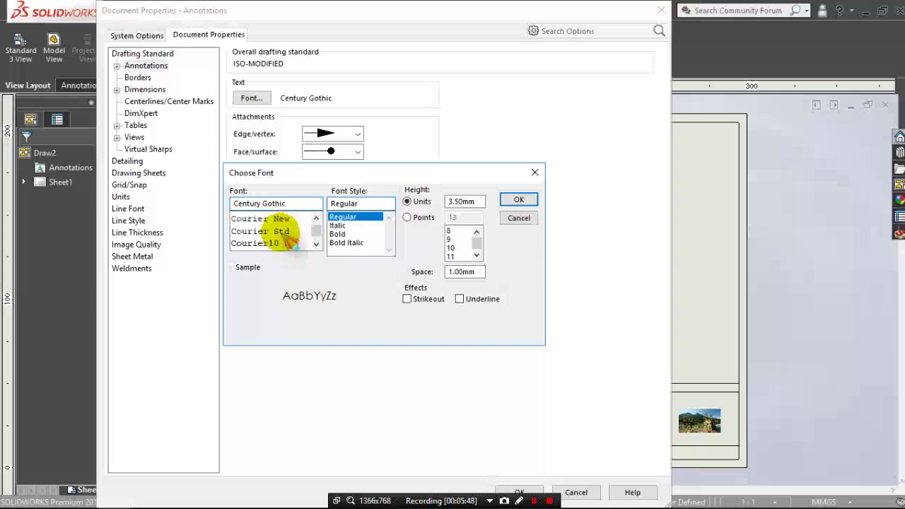
scroll(287, 244, down, 1)
scroll(291, 249, down, 1)
scroll(292, 249, down, 2)
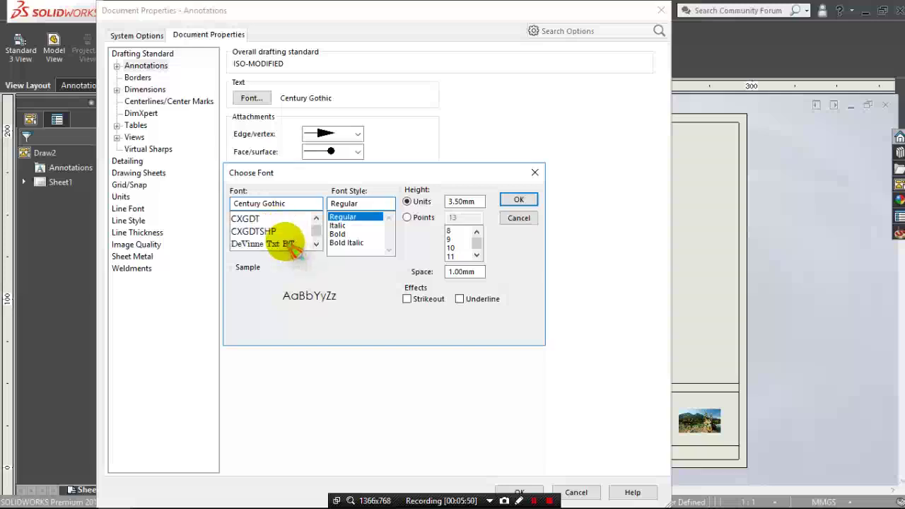
scroll(292, 251, up, 3)
scroll(291, 251, up, 2)
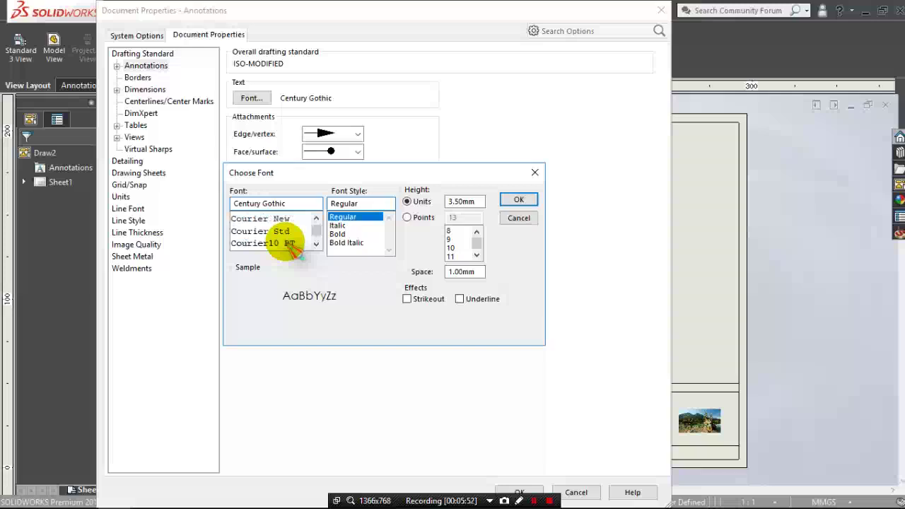
scroll(292, 251, up, 1)
scroll(292, 251, up, 1)
scroll(292, 251, up, 2)
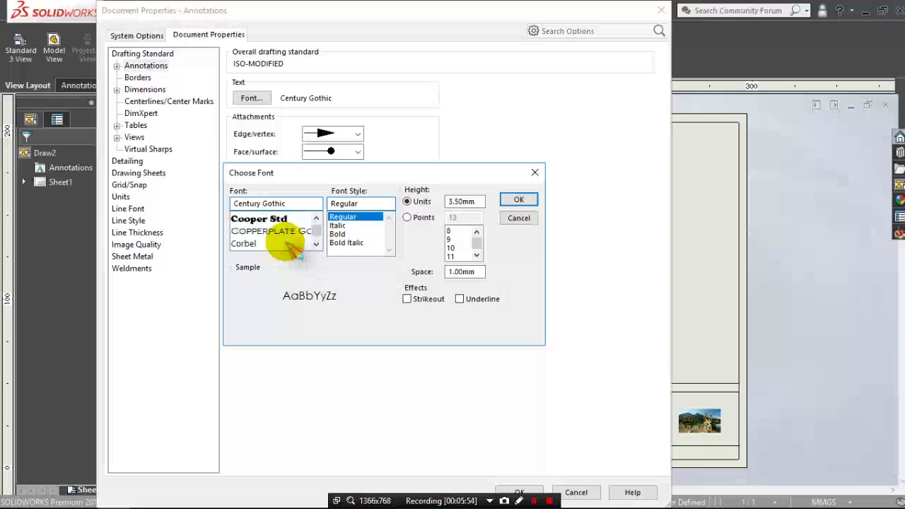
scroll(292, 251, up, 2)
scroll(292, 251, up, 2)
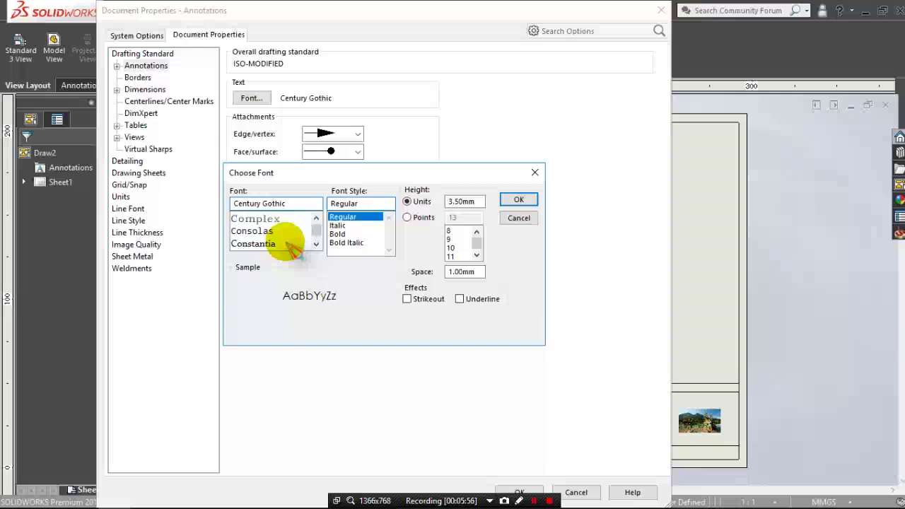
scroll(292, 251, up, 2)
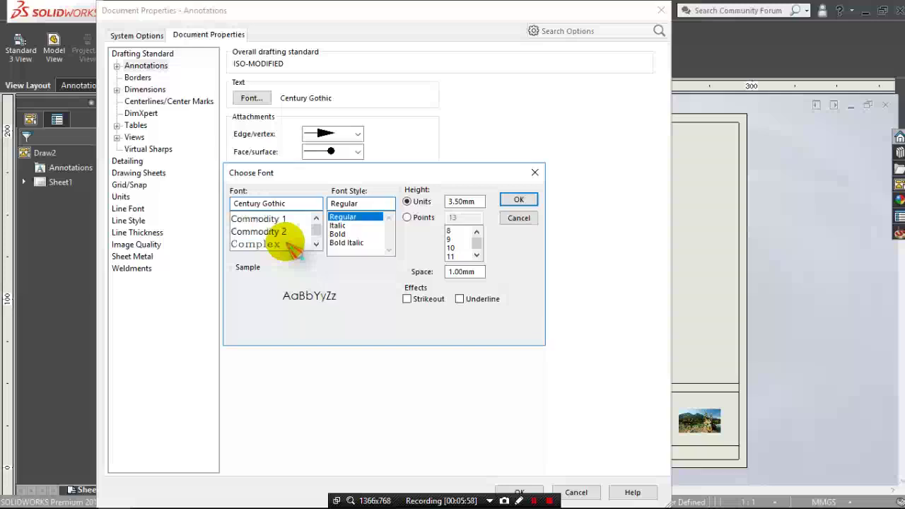
scroll(292, 251, up, 1)
scroll(292, 252, up, 1)
scroll(292, 251, up, 1)
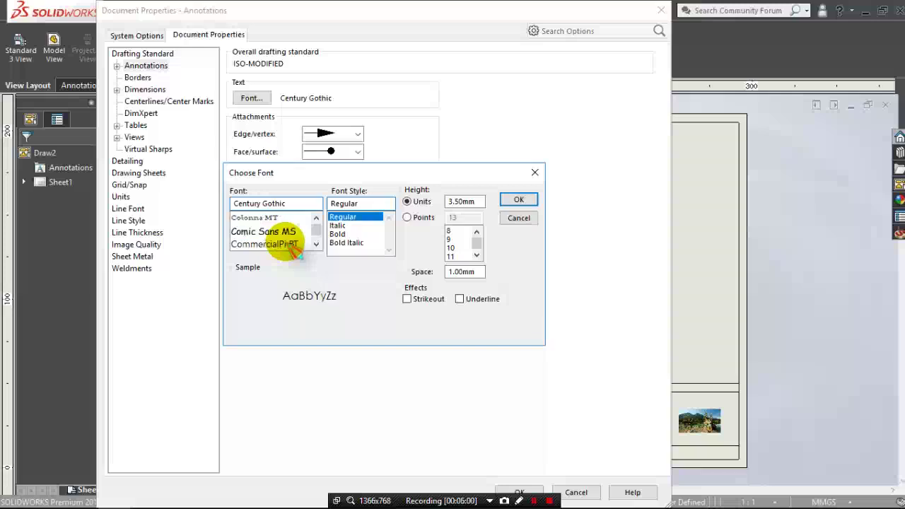
click(290, 235)
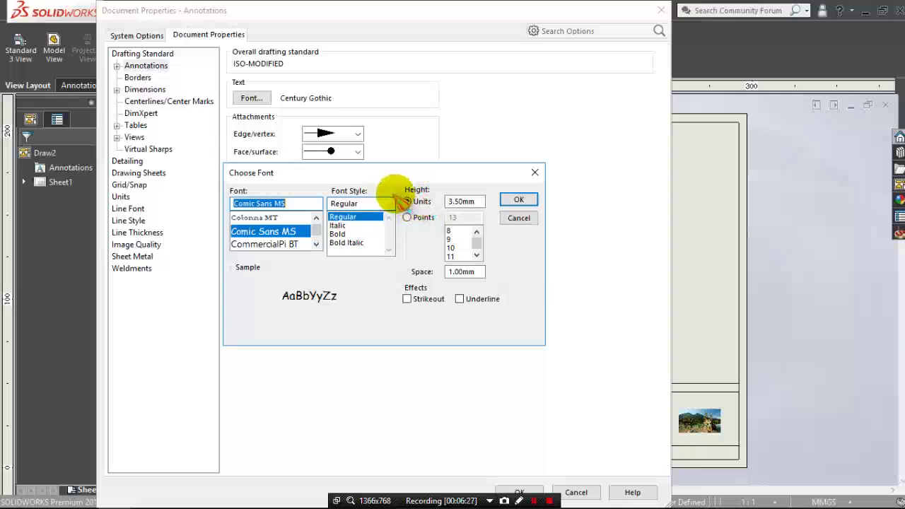
- Measure annotation text height in points, set it to 16, and confirm the font
click(421, 219)
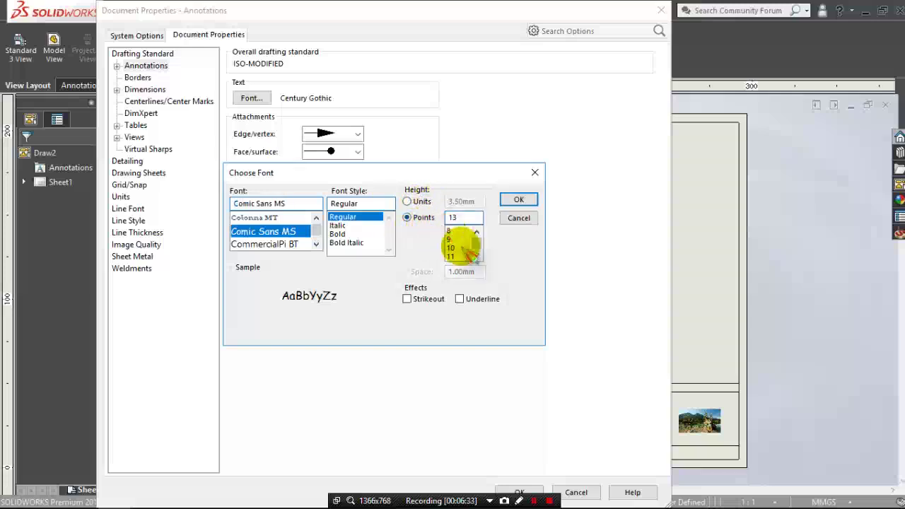
scroll(472, 257, down, 1)
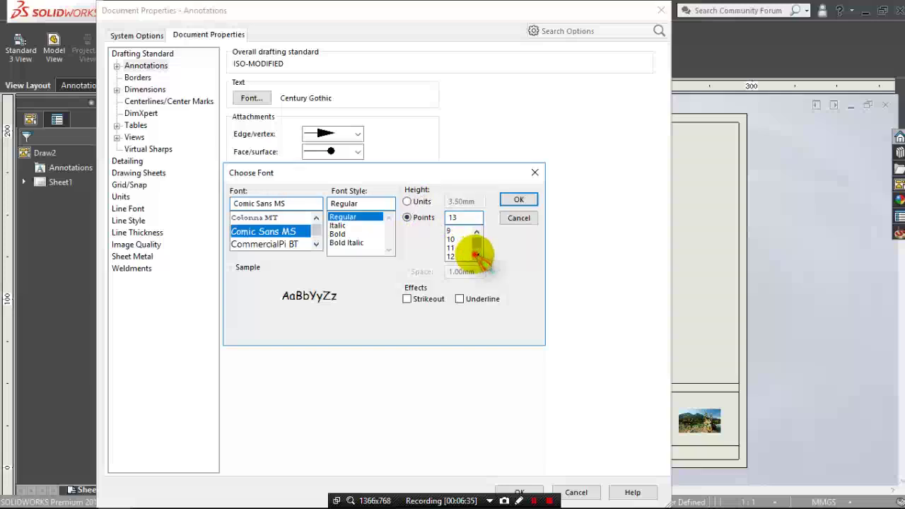
click(476, 256)
click(476, 256)
click(477, 256)
click(476, 255)
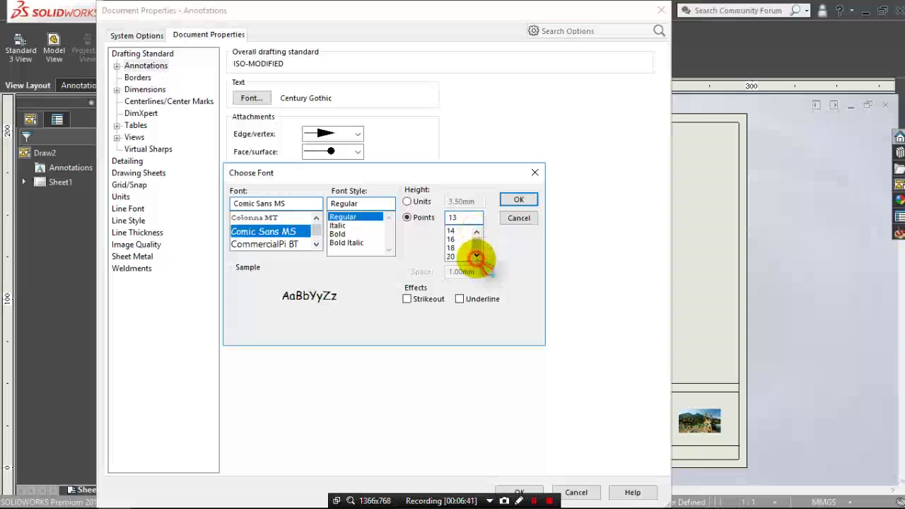
click(458, 239)
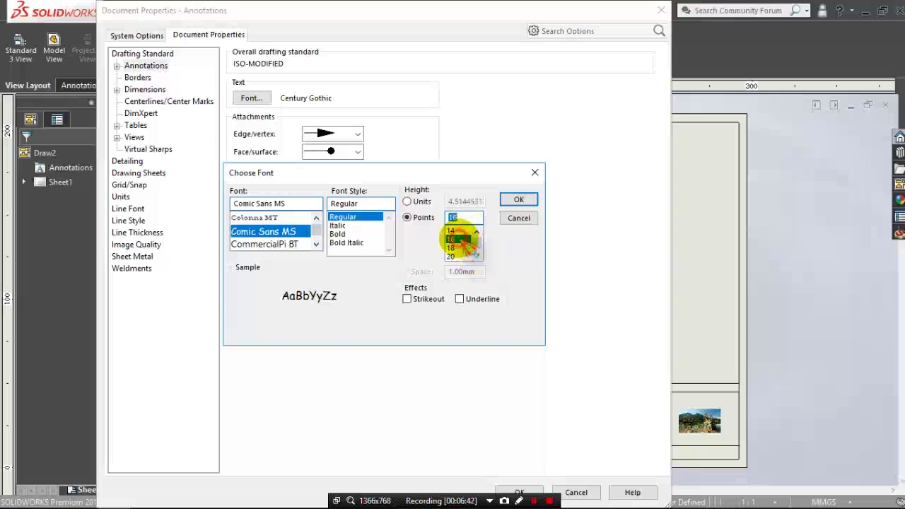
click(520, 201)
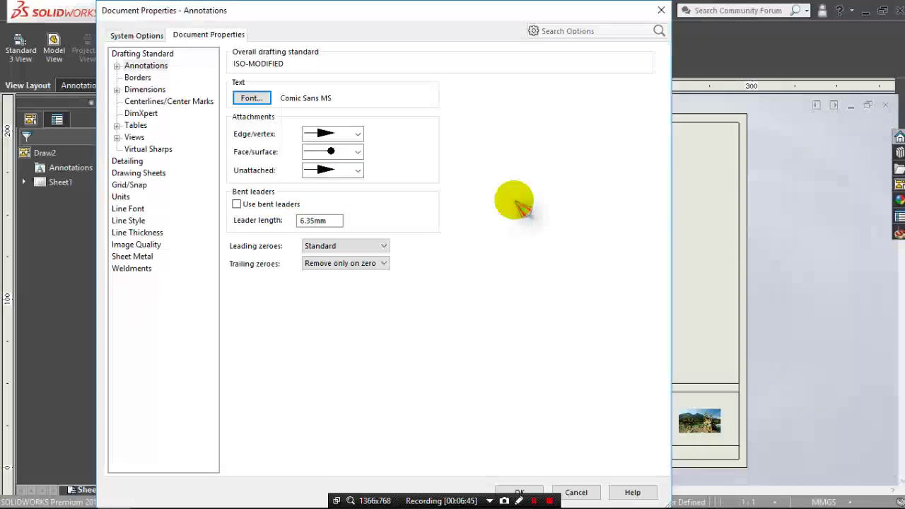
- Set the Dimensions page font to Comic Sans MS, Regular, 16 points, and confirm
click(138, 89)
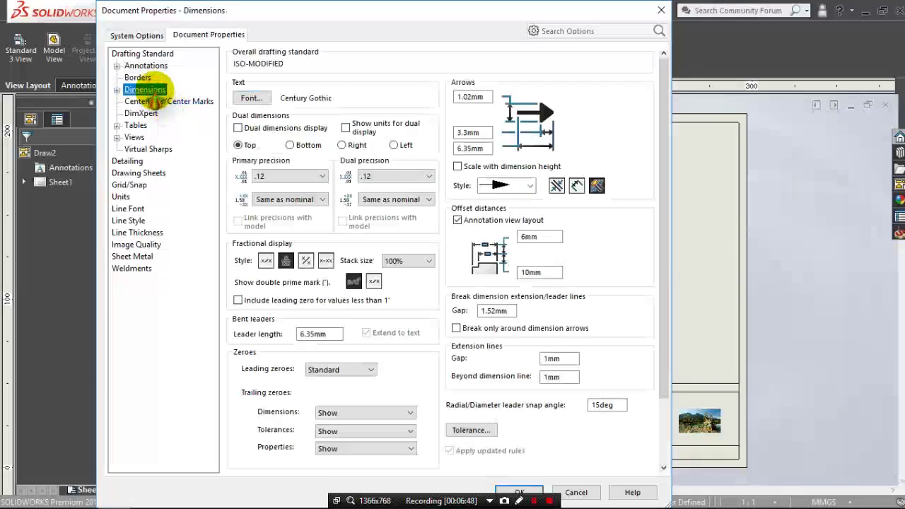
click(252, 96)
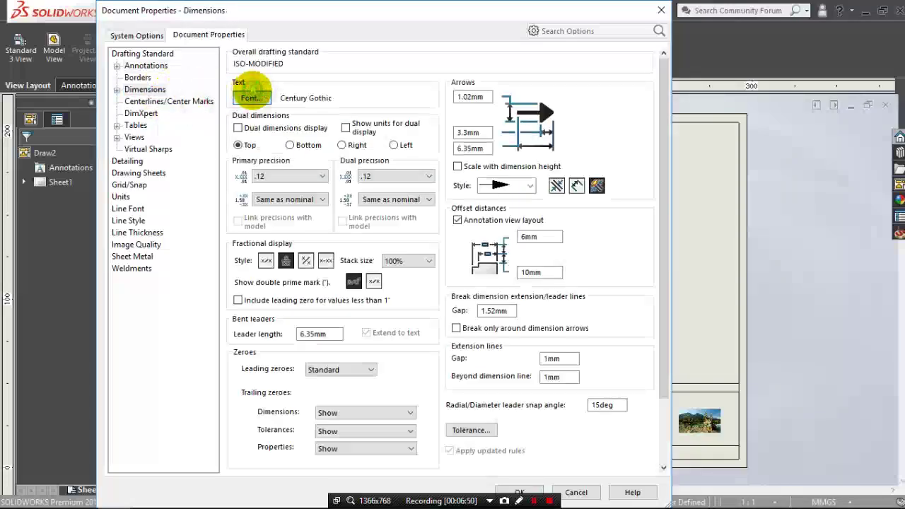
scroll(276, 233, down, 1)
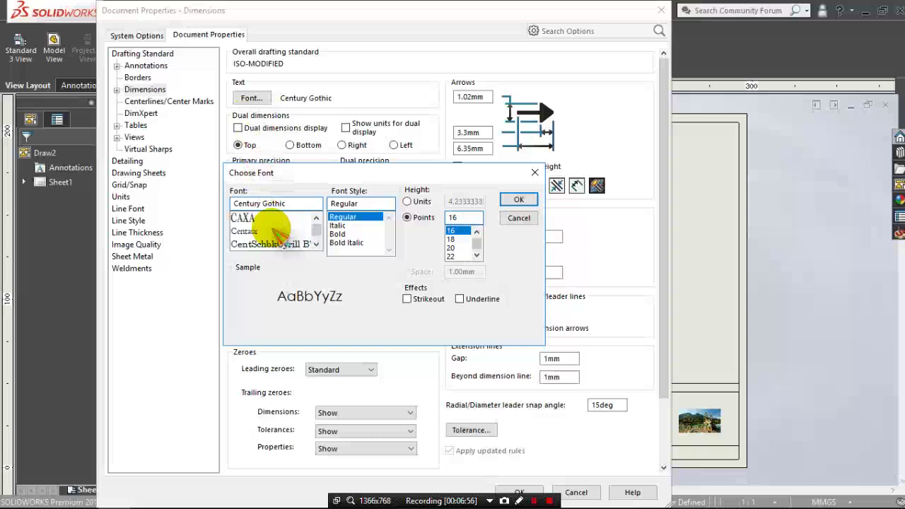
scroll(281, 237, down, 2)
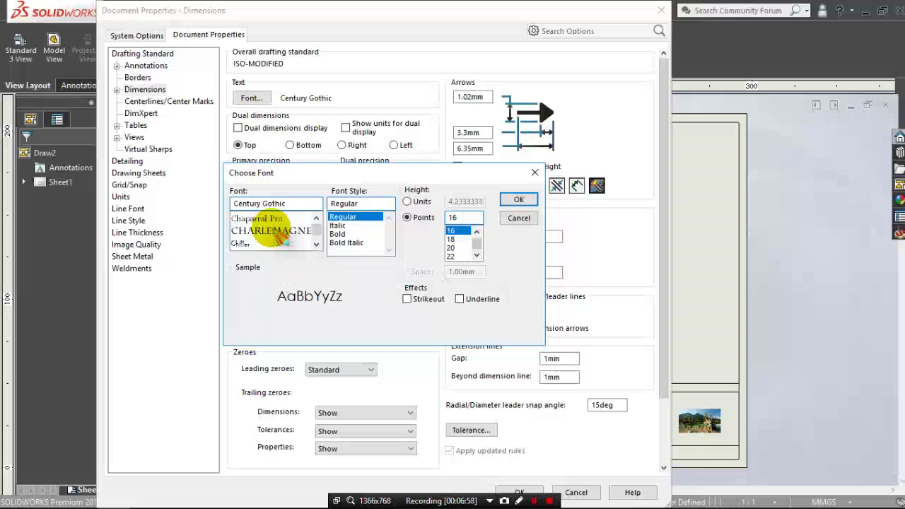
scroll(282, 237, down, 2)
scroll(281, 238, down, 2)
scroll(281, 238, down, 2)
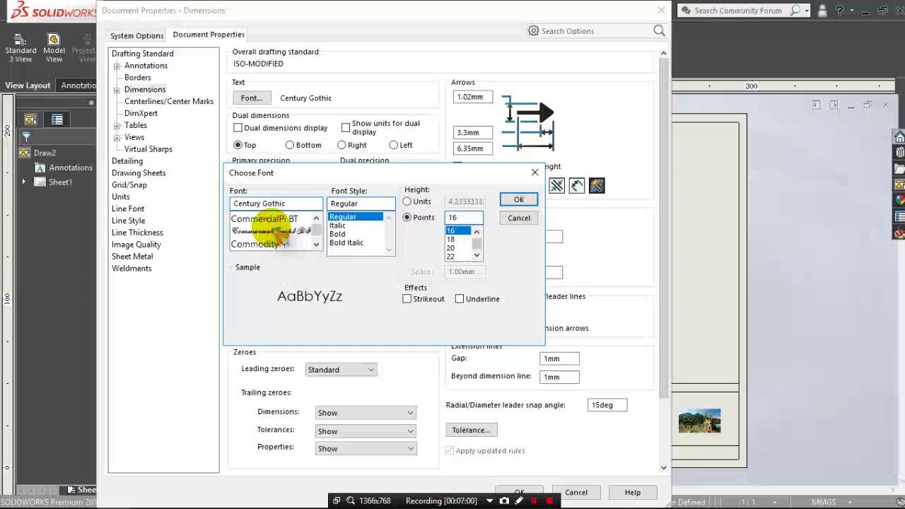
scroll(281, 239, up, 2)
scroll(282, 237, down, 1)
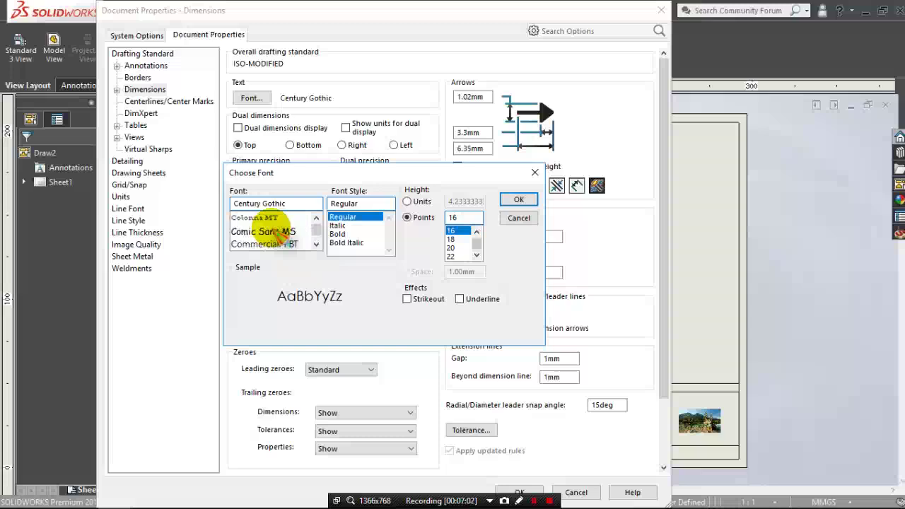
click(278, 234)
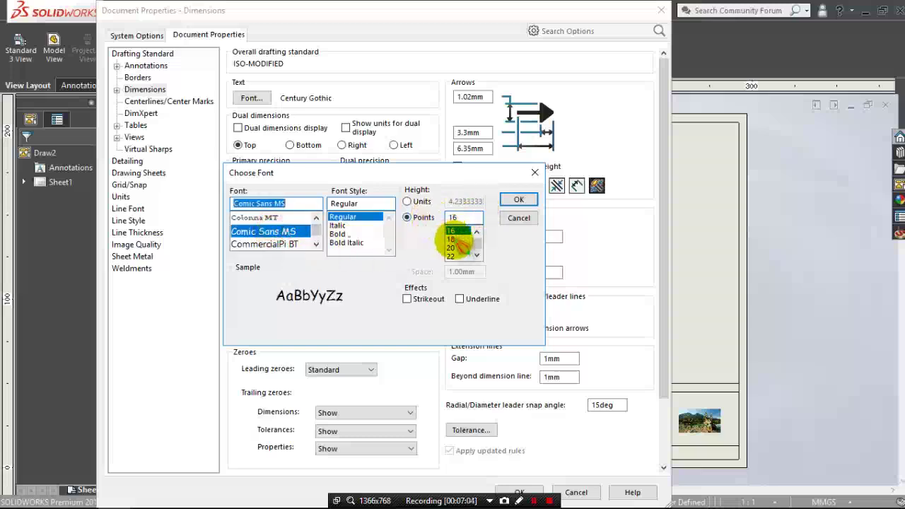
click(519, 201)
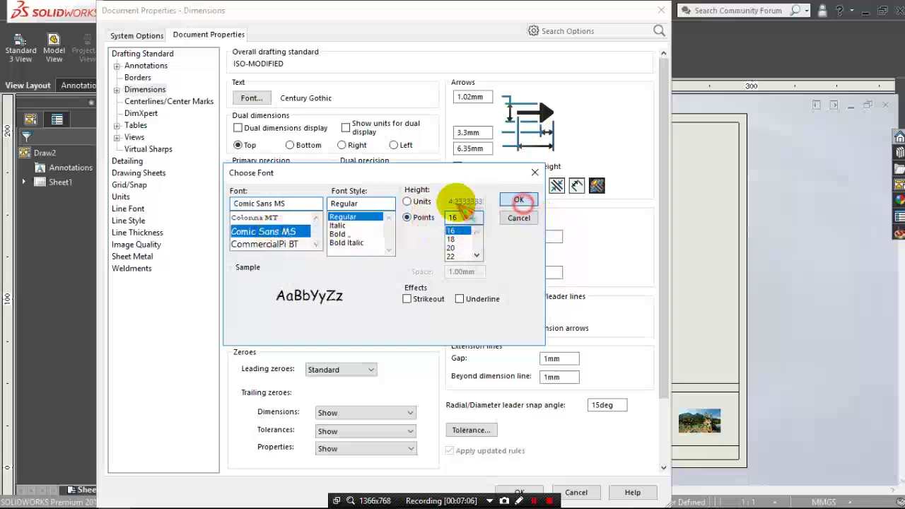
- Change the table text font to Comic Sans MS at 16 points in Document Properties
click(149, 126)
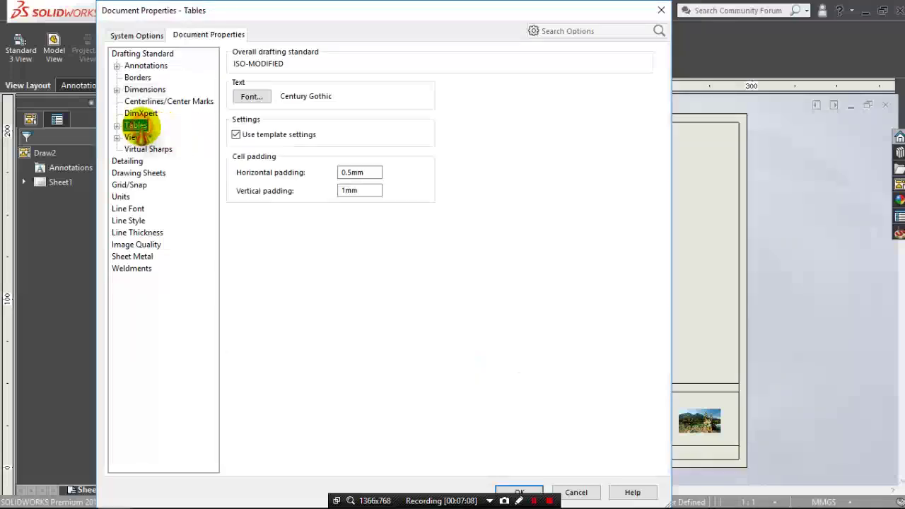
click(270, 101)
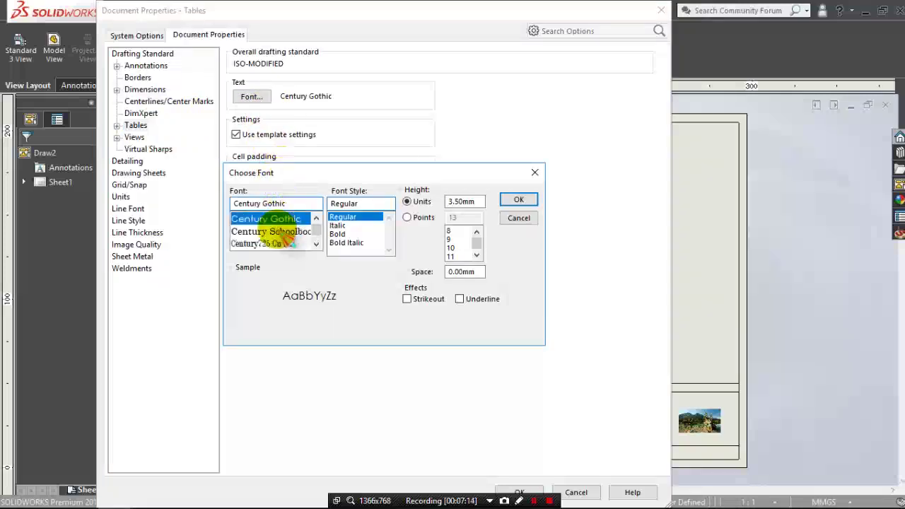
scroll(288, 239, down, 2)
scroll(287, 237, down, 2)
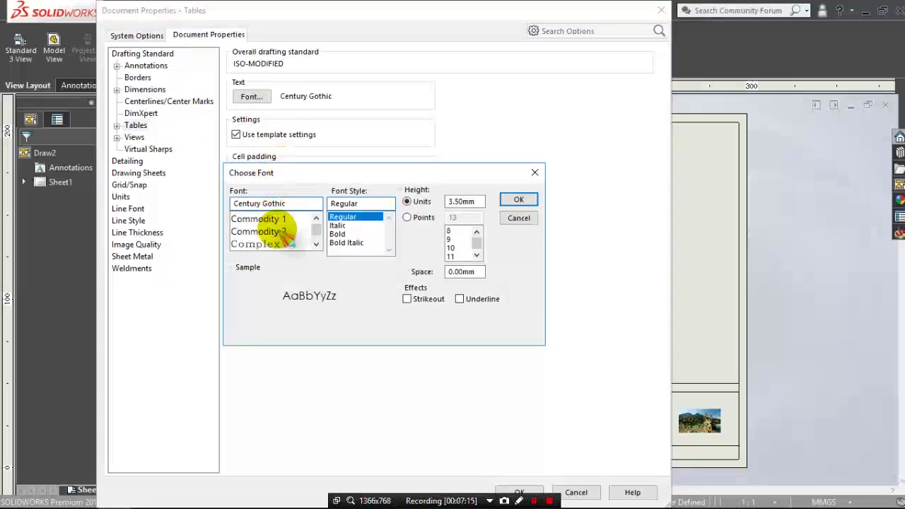
scroll(287, 239, up, 2)
scroll(287, 237, up, 2)
click(287, 233)
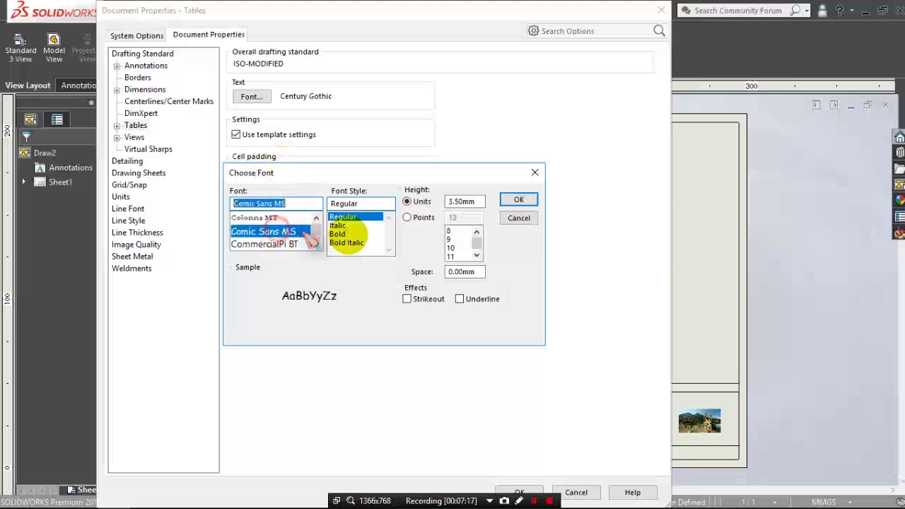
click(408, 218)
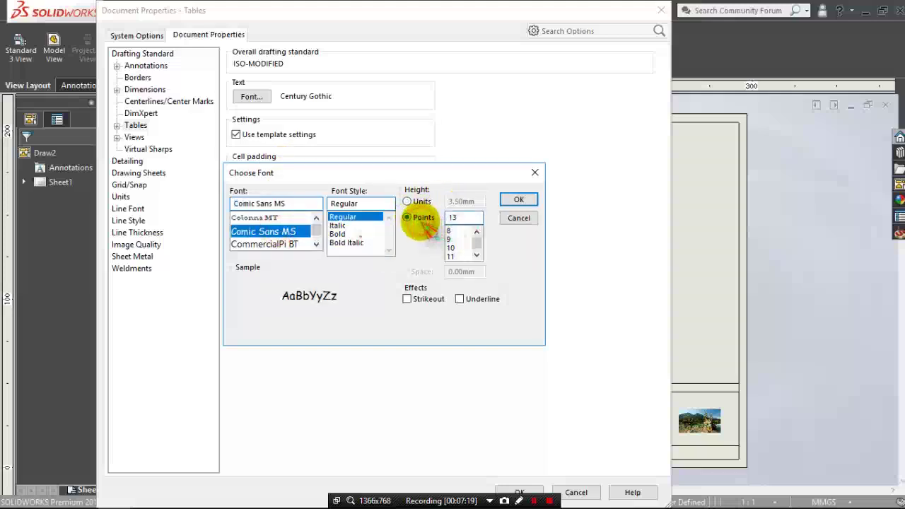
scroll(460, 240, down, 2)
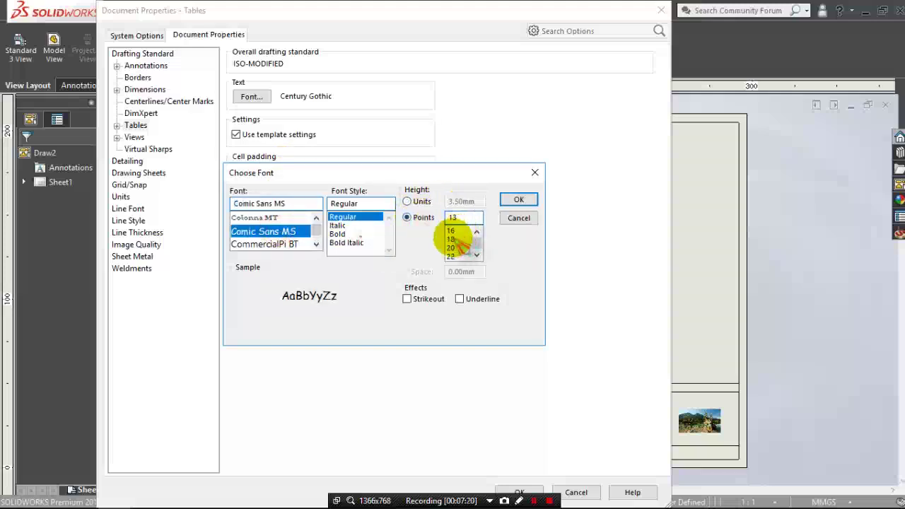
click(519, 199)
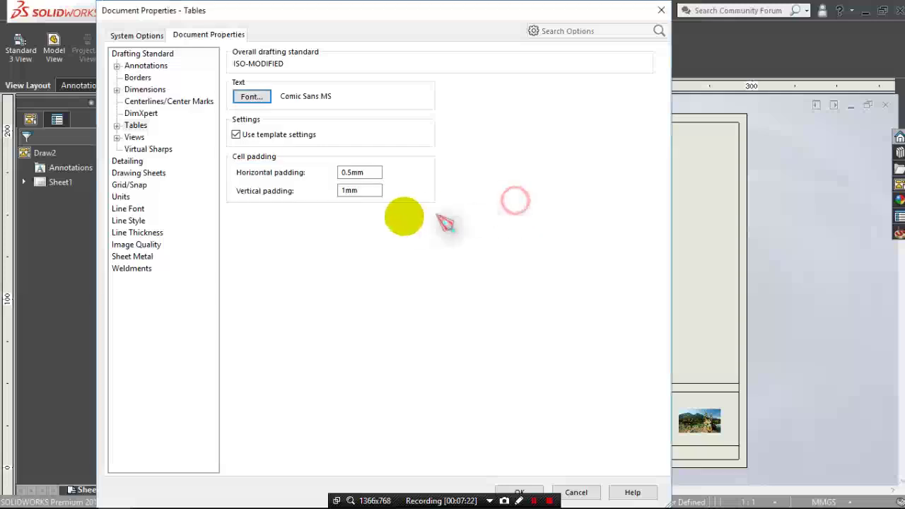
click(135, 137)
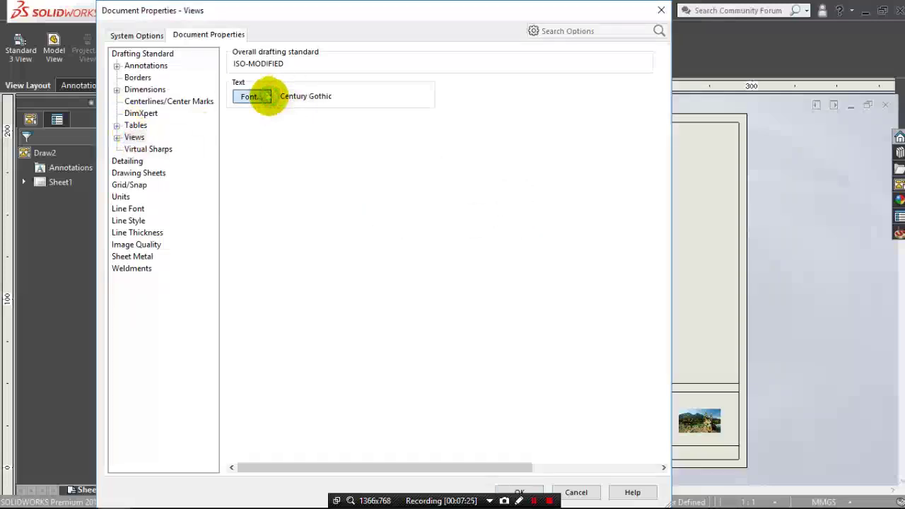
- Switch the drafting text font from Century Gothic to Comic Sans MS in points, then close Document Properties
click(267, 97)
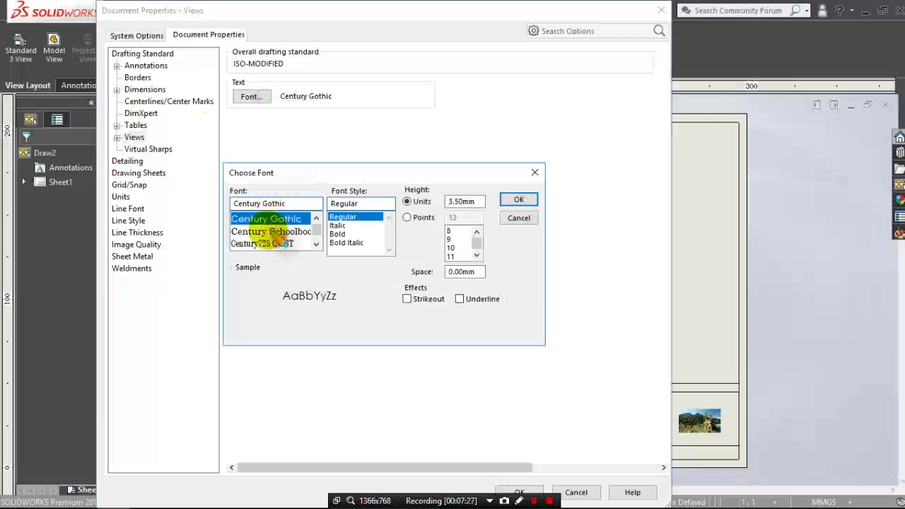
scroll(276, 234, down, 2)
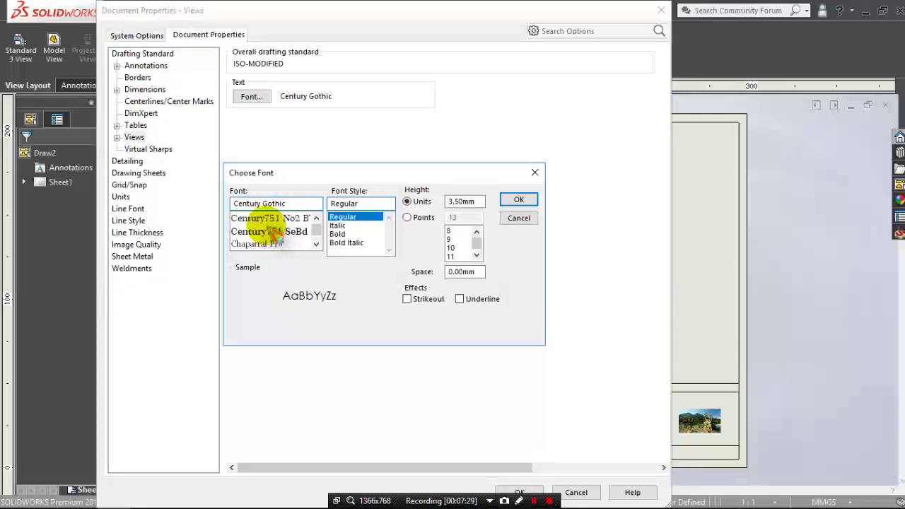
scroll(276, 238, down, 1)
scroll(276, 239, down, 1)
scroll(274, 236, down, 1)
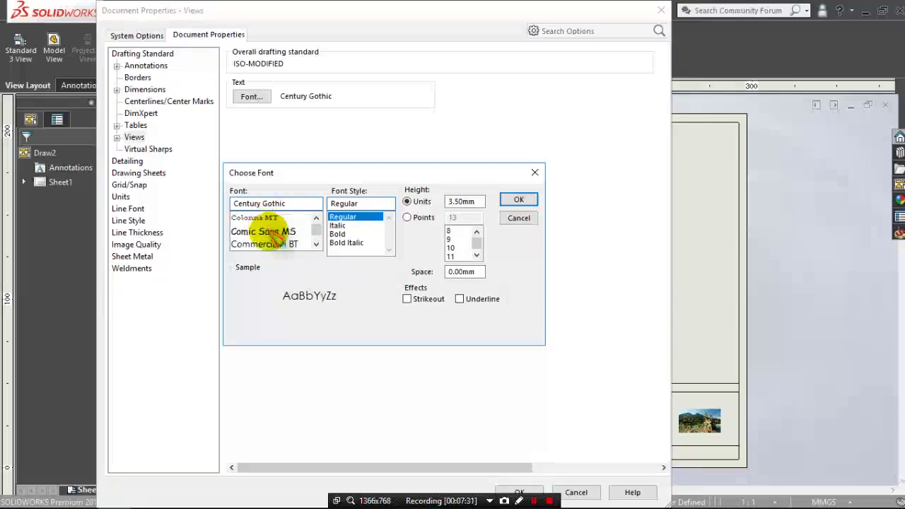
click(276, 234)
click(409, 217)
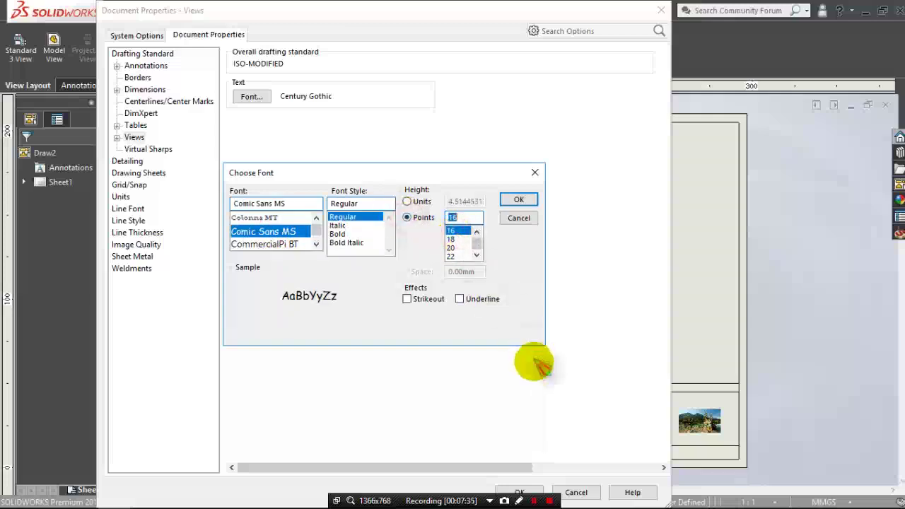
click(519, 199)
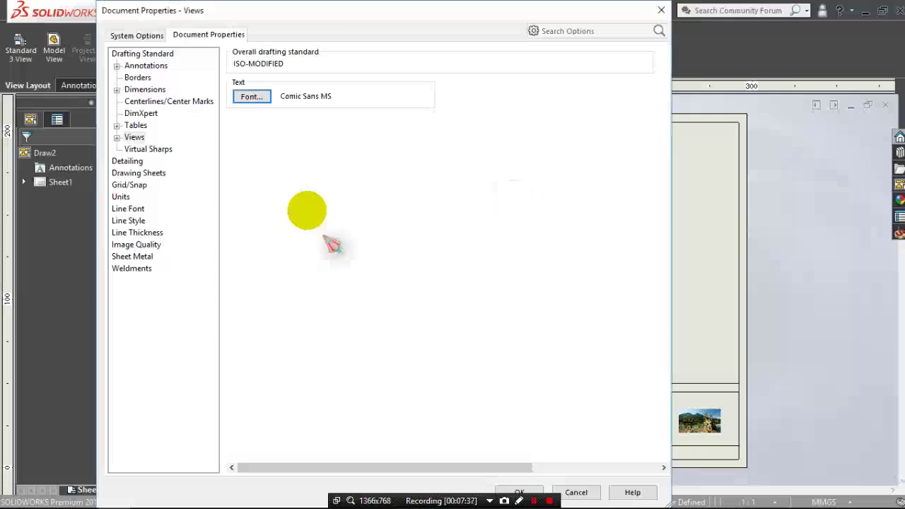
click(144, 65)
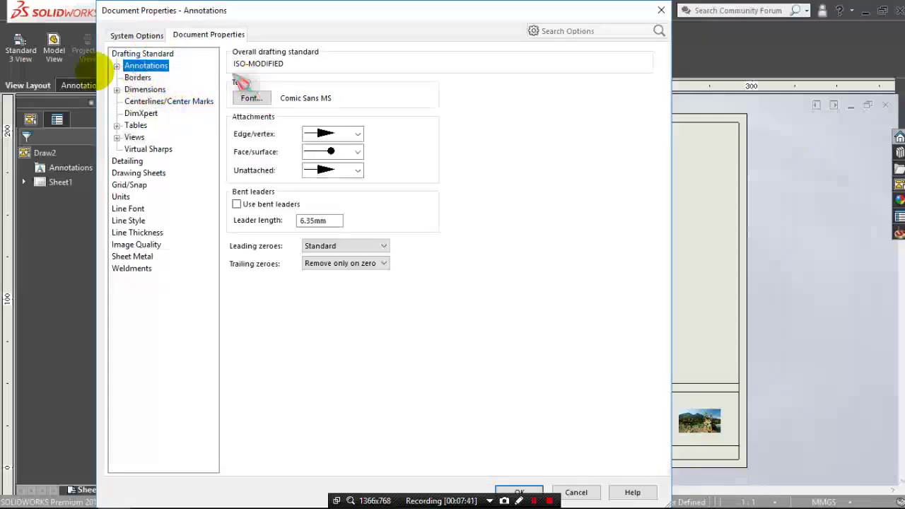
click(517, 489)
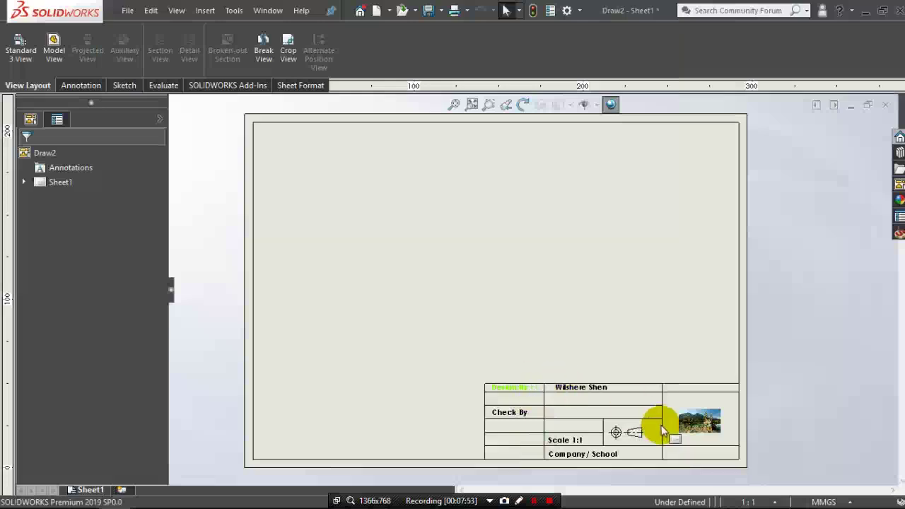
- Open the System Options dialog at its General page
click(567, 10)
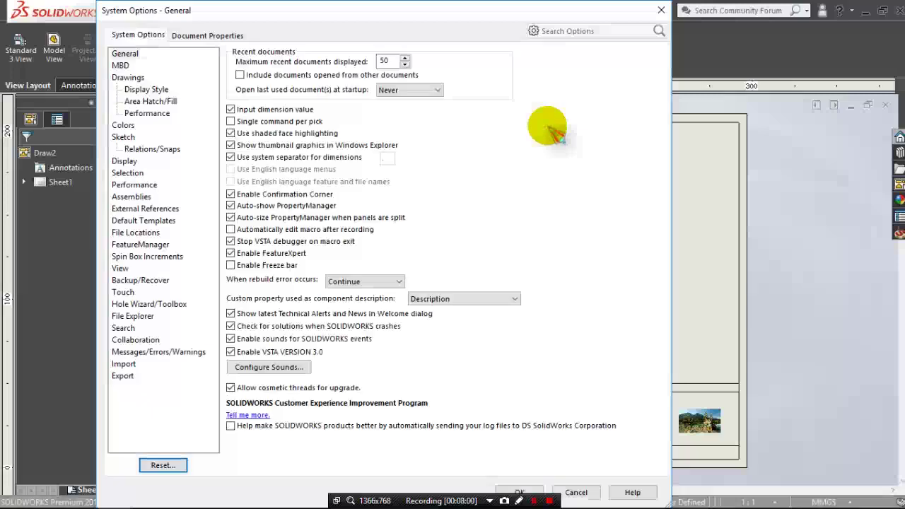
- Switch to Document Properties and review the Annotations and Notes font settings
click(519, 490)
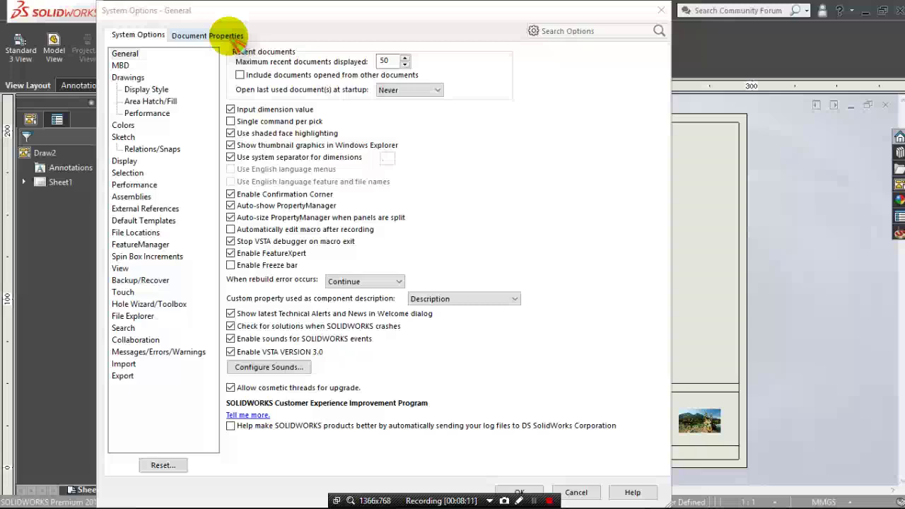
click(235, 44)
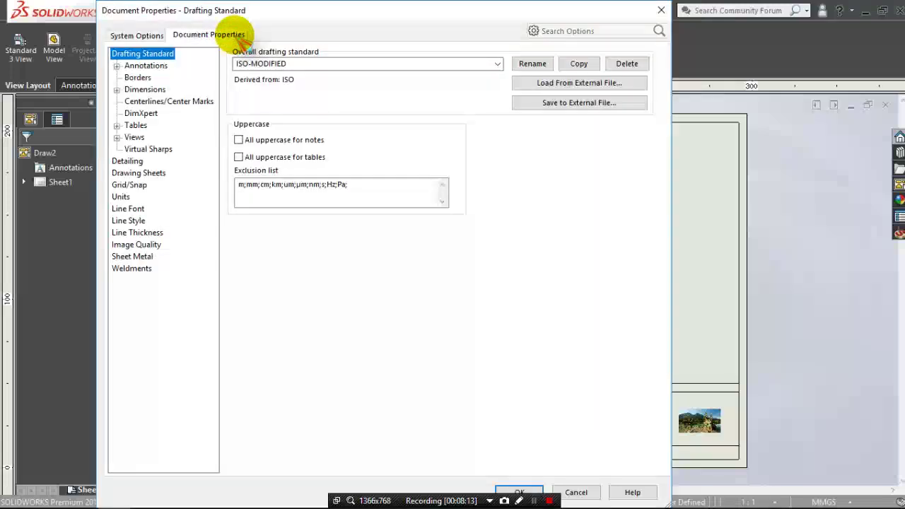
click(145, 65)
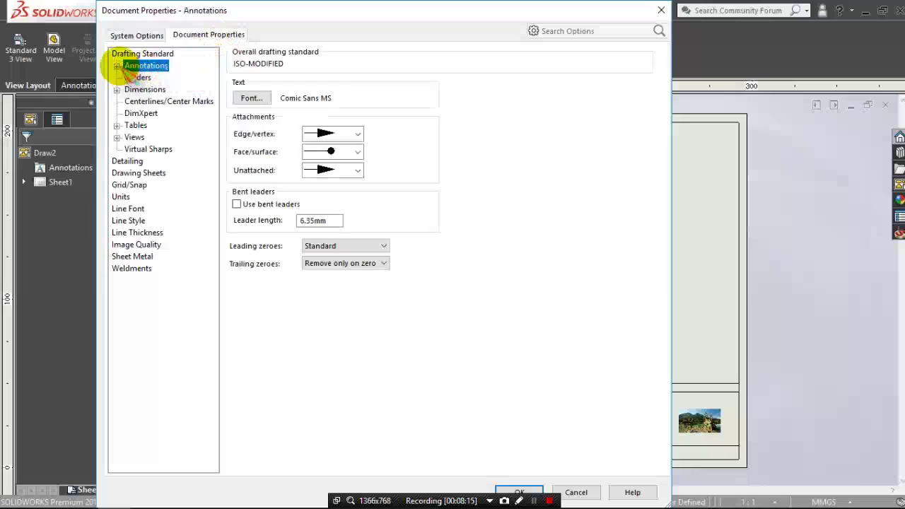
click(117, 65)
click(147, 125)
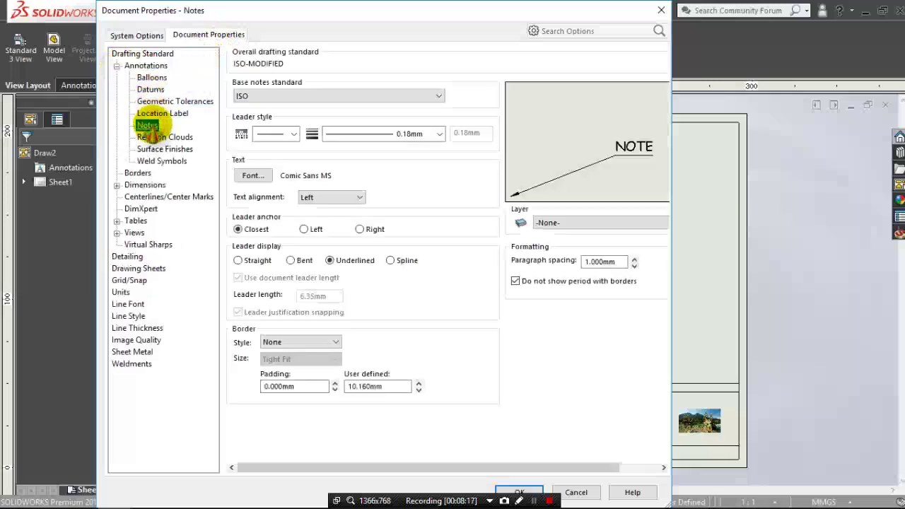
click(144, 66)
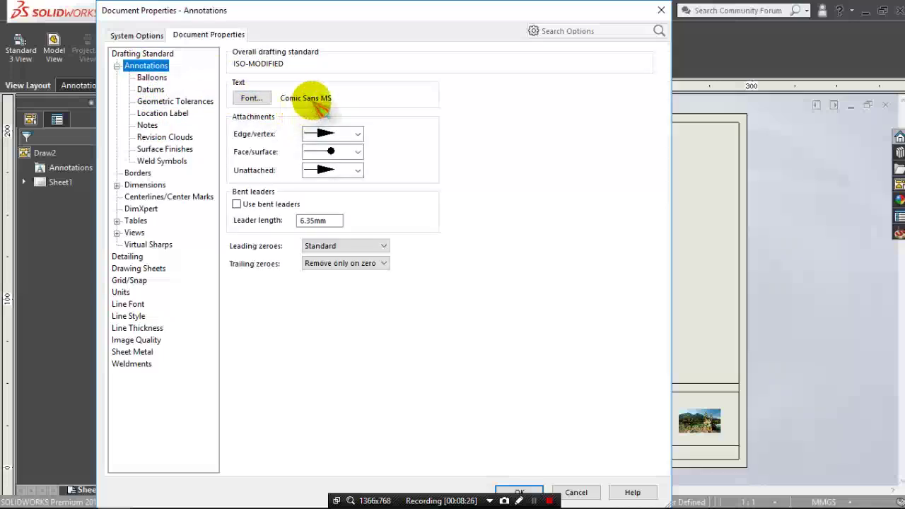
- Check the Balloons, Datums, Notes and Revision Cloud pages, then close the dialog with OK
click(152, 78)
click(150, 89)
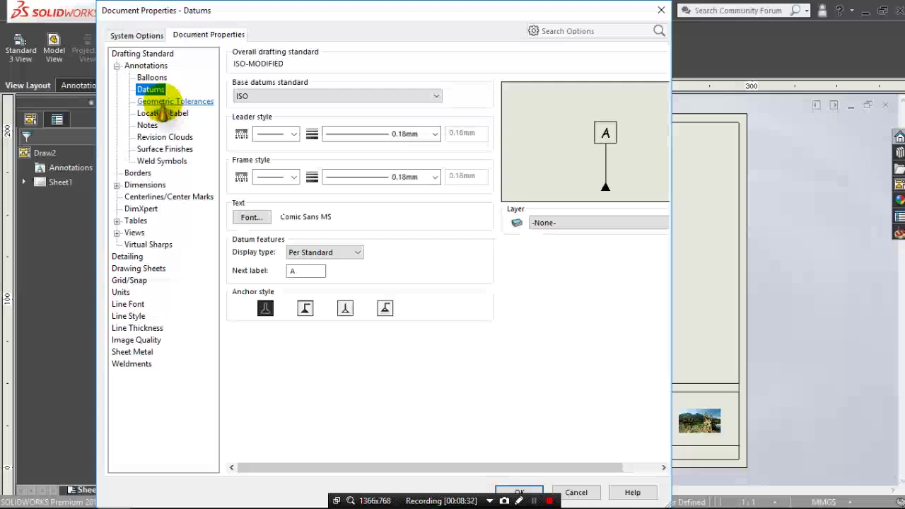
click(147, 126)
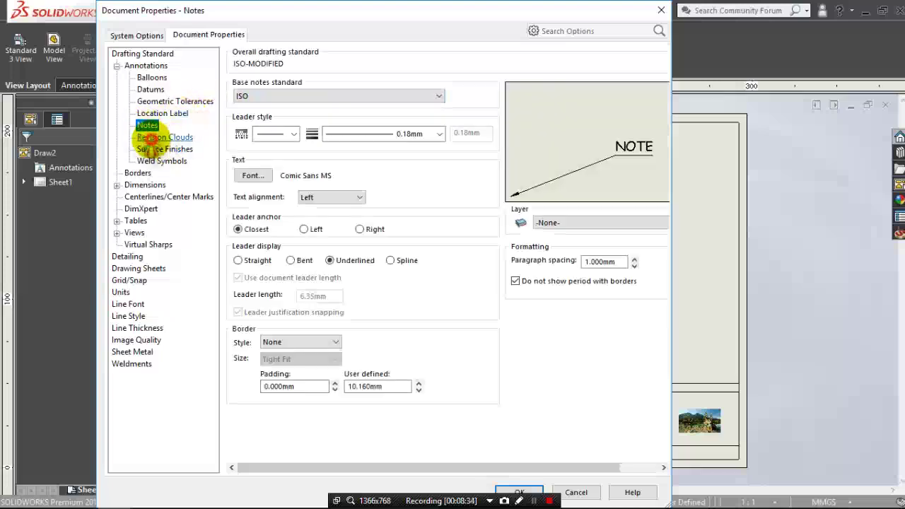
click(163, 137)
click(147, 125)
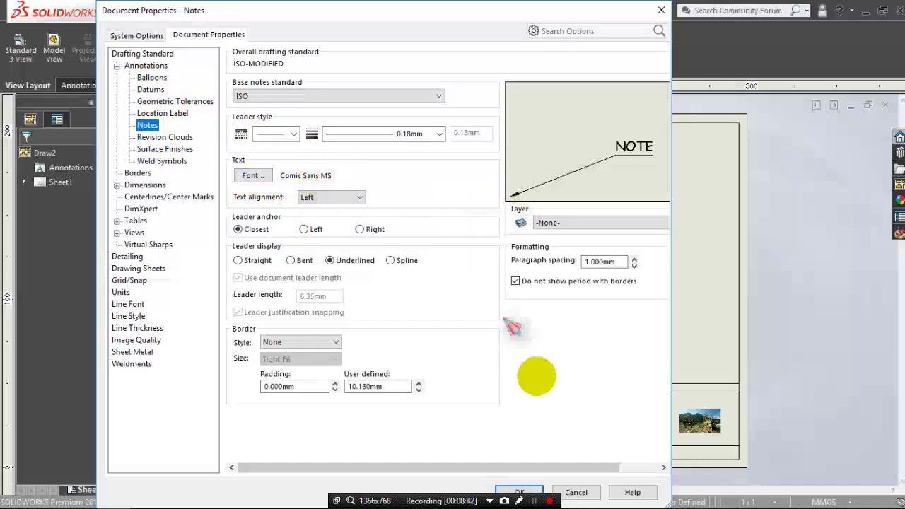
click(516, 489)
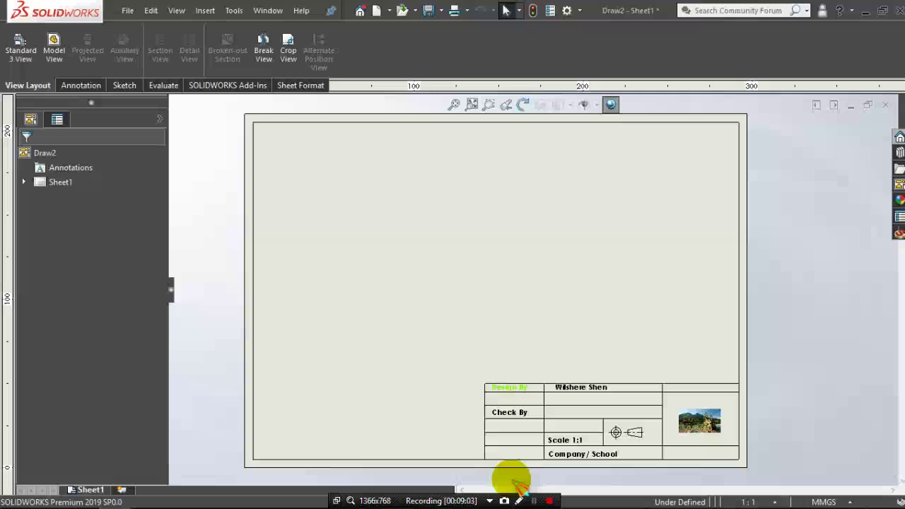
click(528, 313)
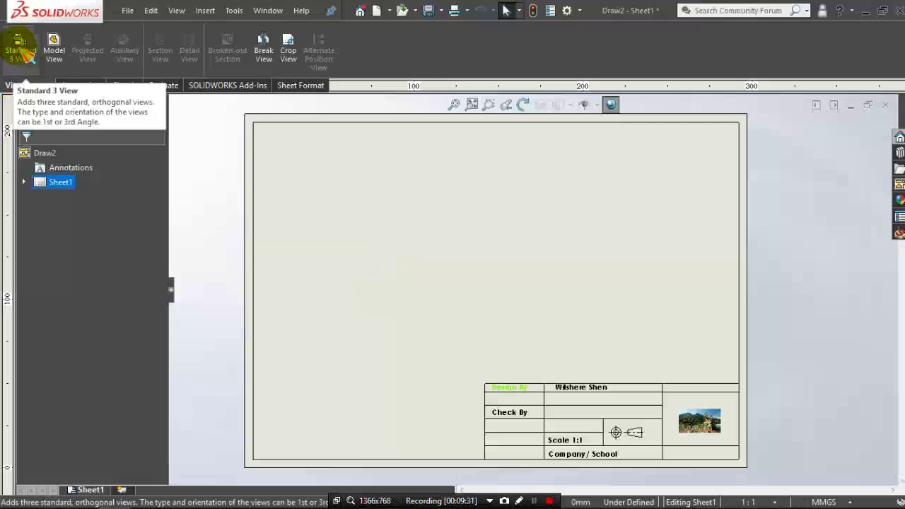
- Start the Standard 3 View command and browse for the part file to insert
click(26, 54)
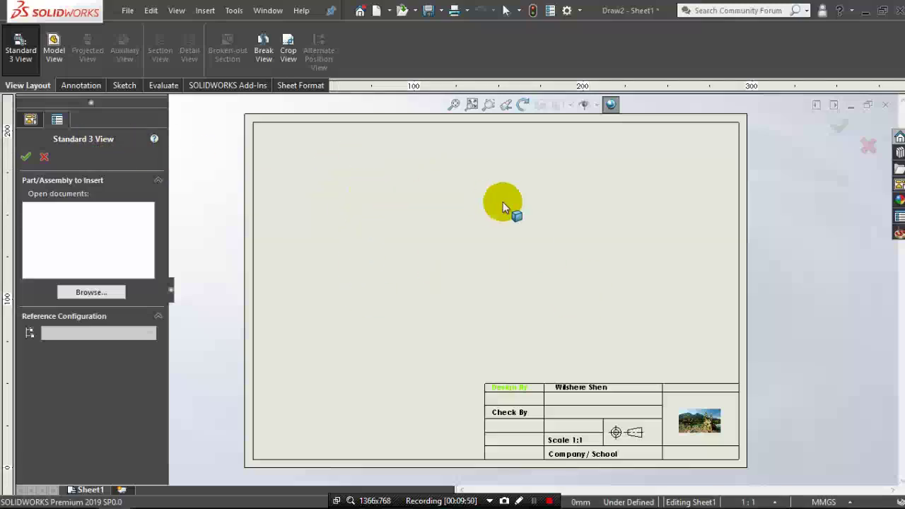
click(91, 292)
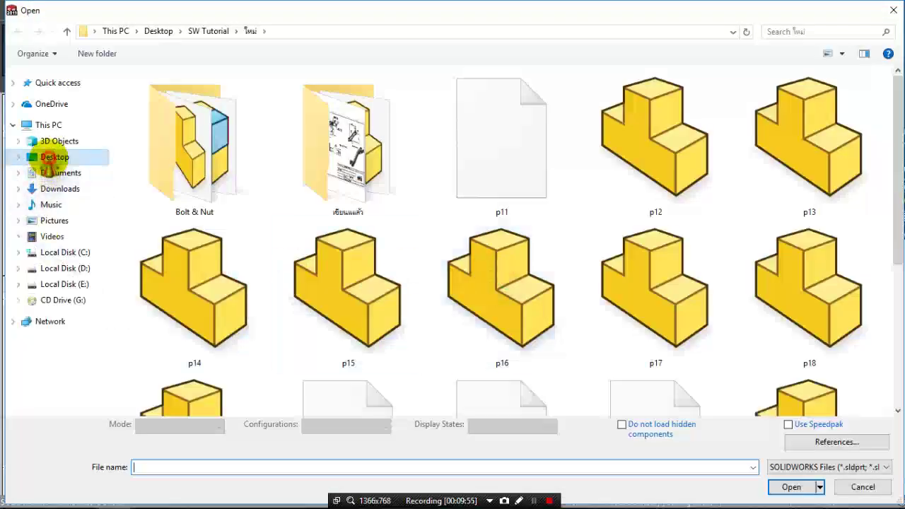
- Open SLD19-01 from Desktop > Design 3D > SolidWorks 2019 > SolidWorks 2019 Part Design
click(54, 157)
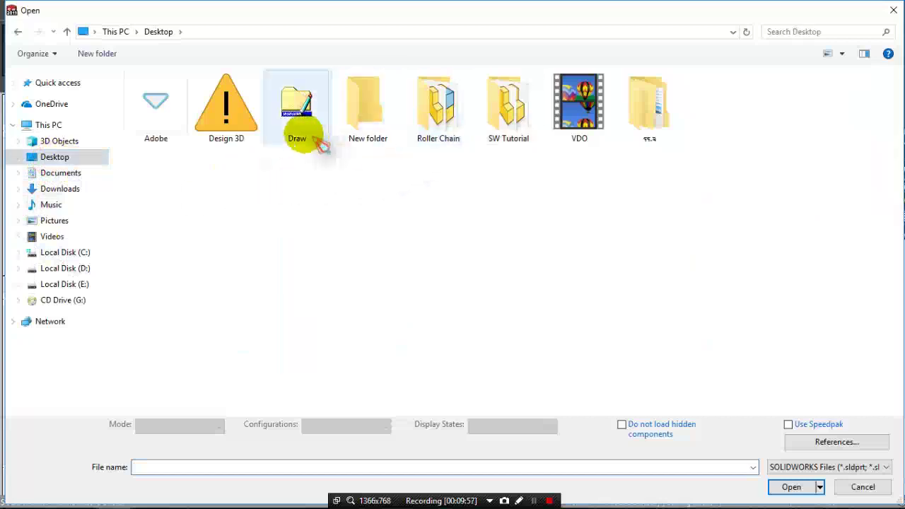
click(247, 133)
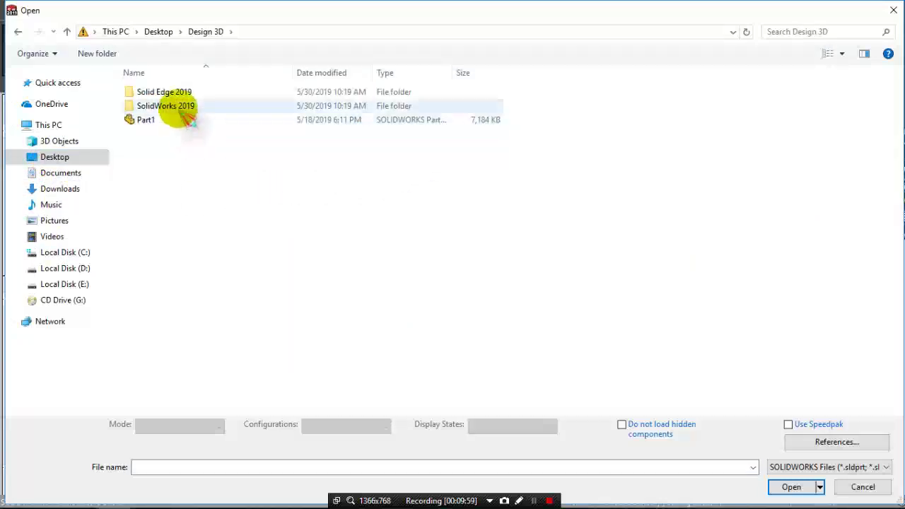
double_click(187, 109)
click(178, 94)
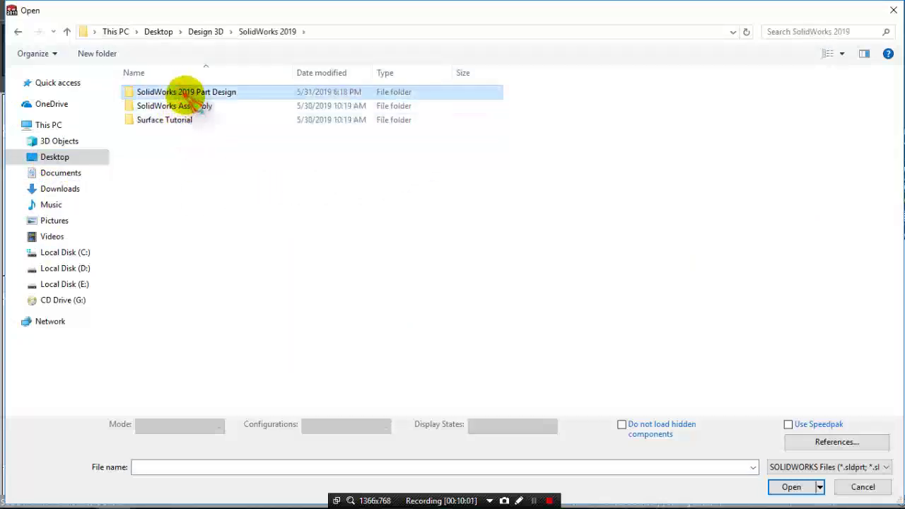
click(180, 94)
click(273, 96)
double_click(273, 95)
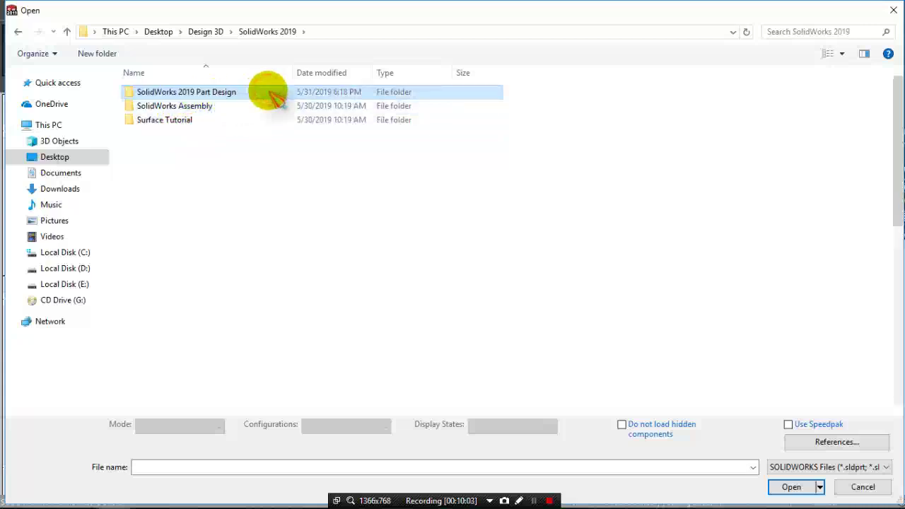
click(265, 93)
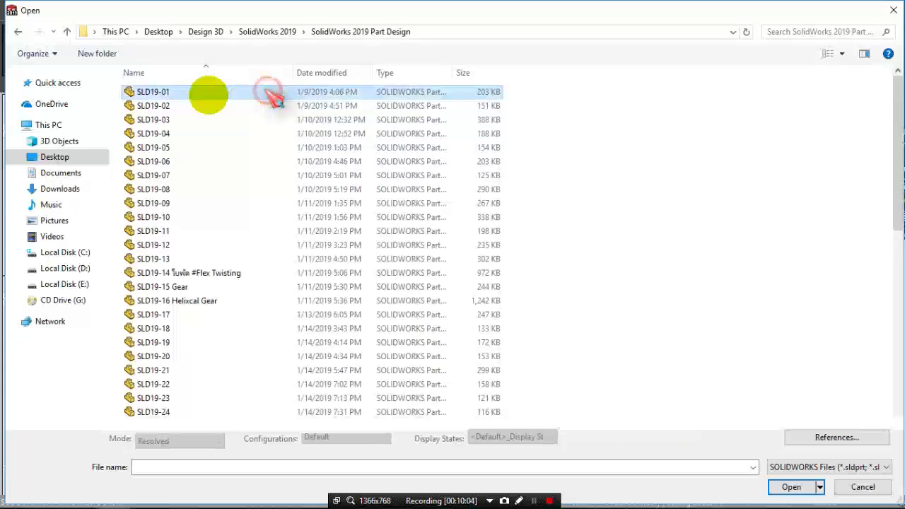
click(790, 487)
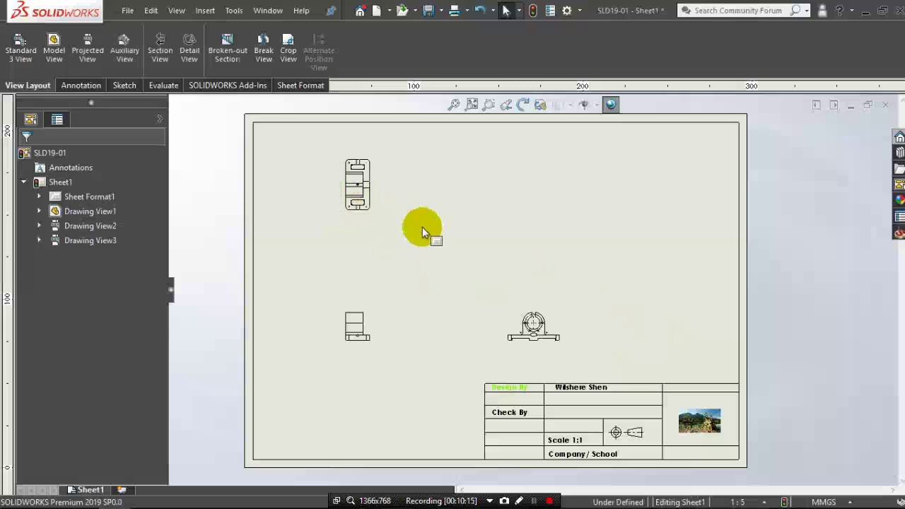
scroll(427, 234, down, 1)
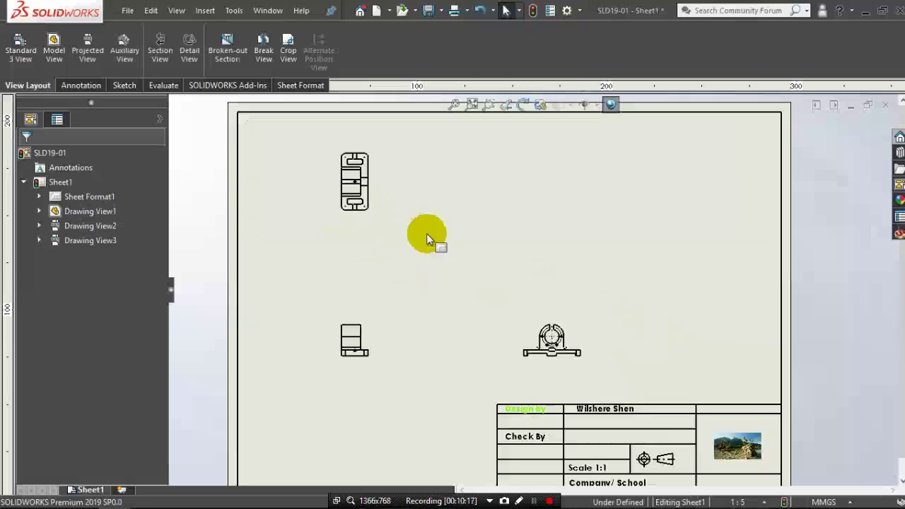
scroll(418, 217, down, 1)
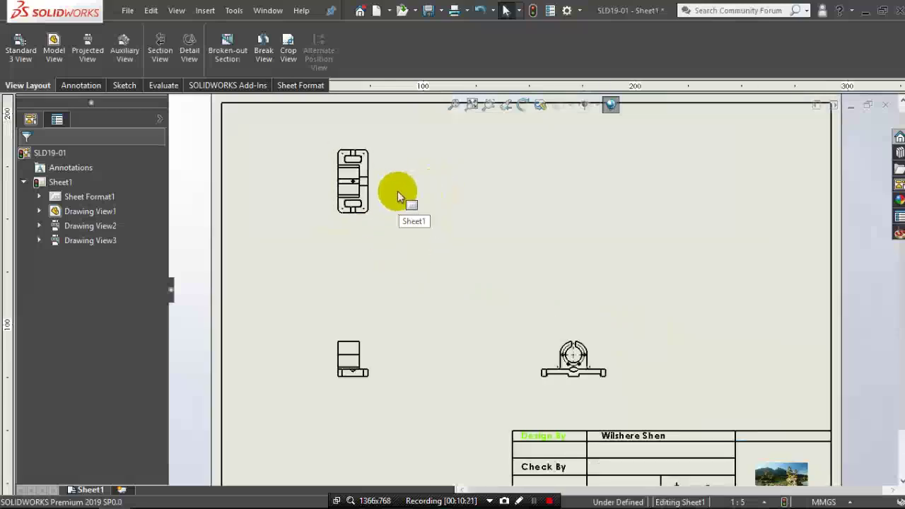
scroll(398, 191, down, 1)
scroll(398, 191, up, 4)
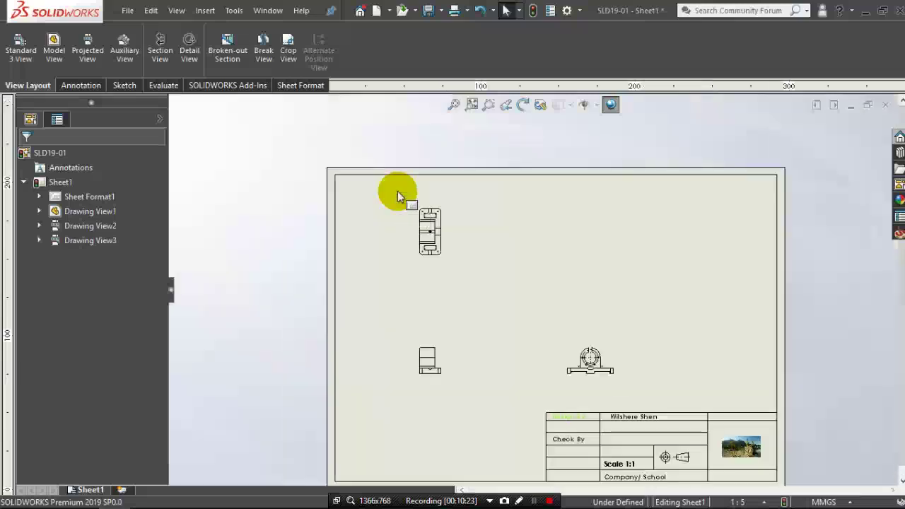
scroll(467, 276, down, 1)
scroll(484, 279, down, 1)
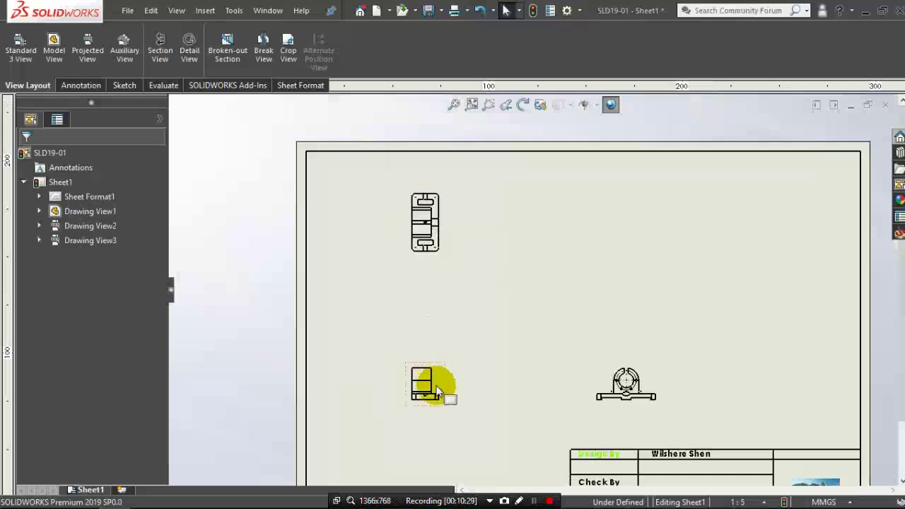
click(441, 365)
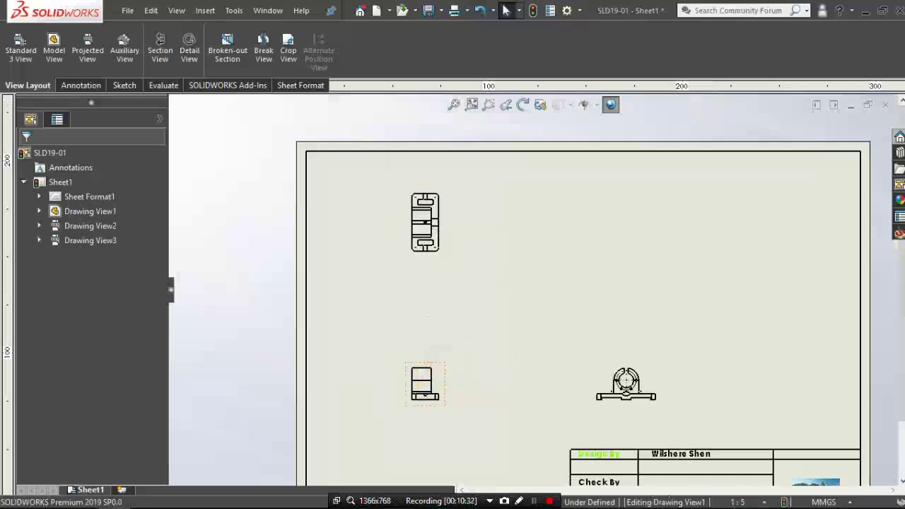
click(425, 281)
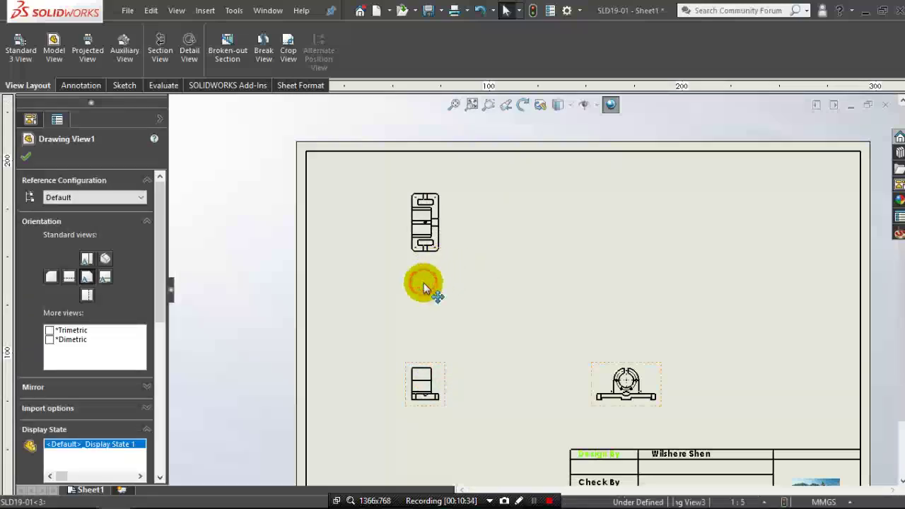
click(424, 283)
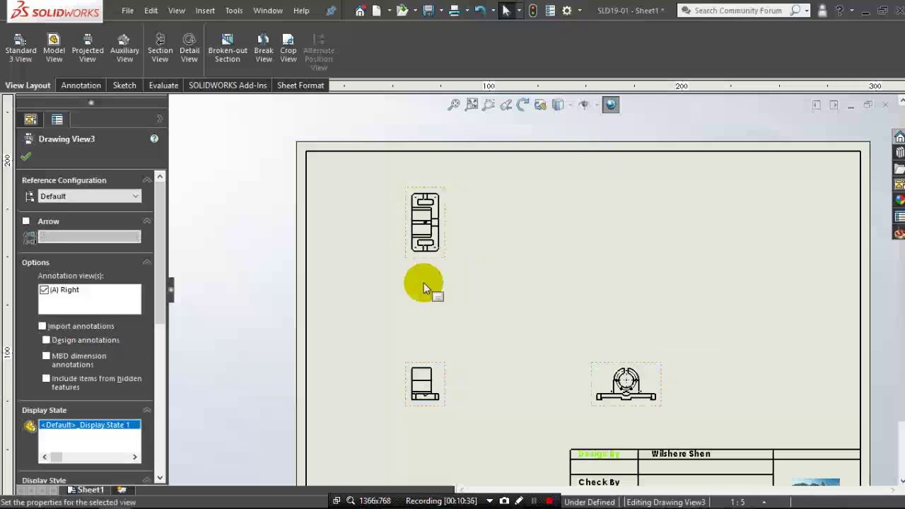
key(Escape)
key(z)
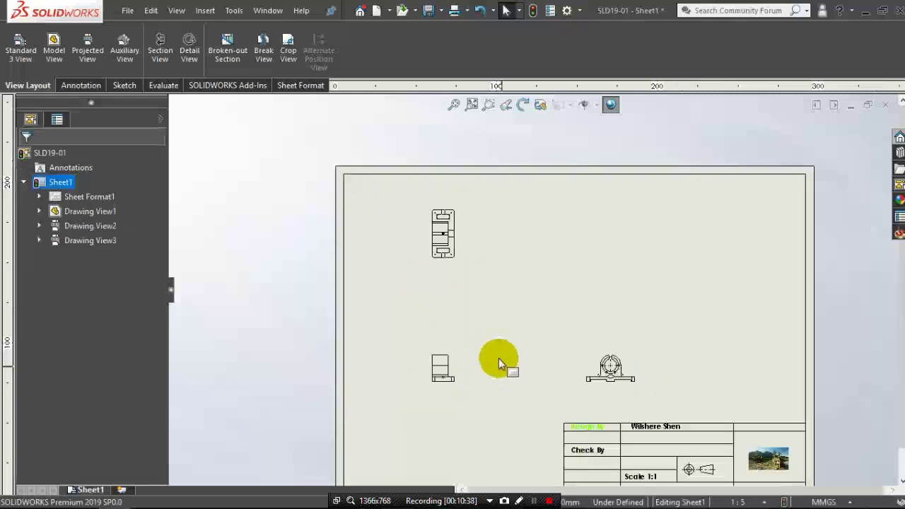
scroll(499, 358, down, 2)
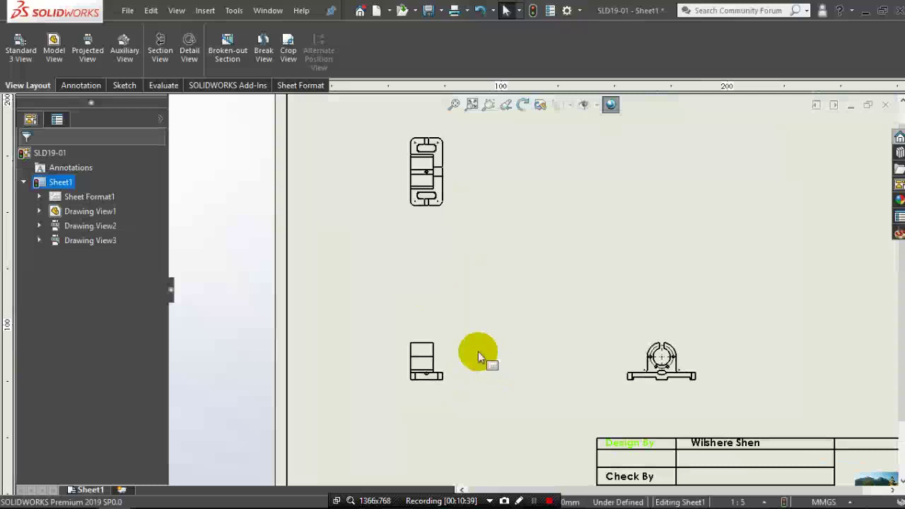
click(427, 334)
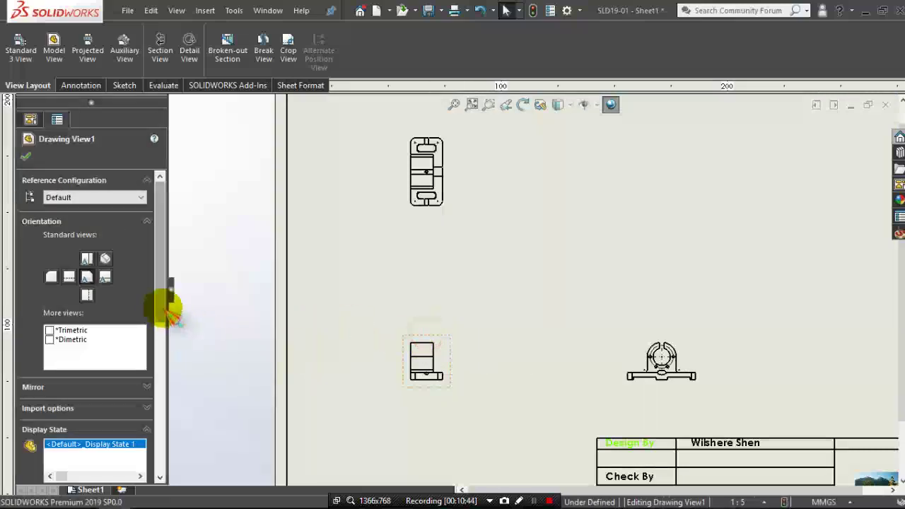
scroll(151, 360, down, 5)
scroll(151, 384, down, 2)
scroll(99, 391, down, 1)
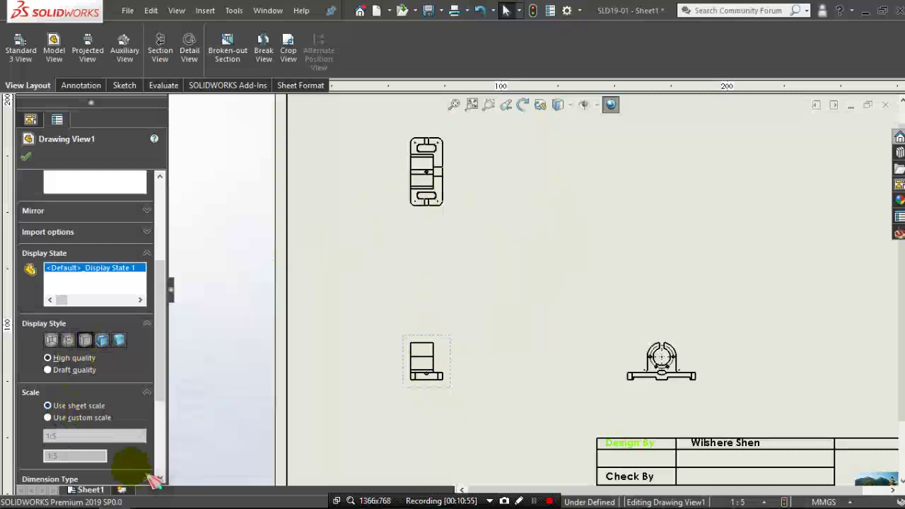
scroll(496, 281, up, 1)
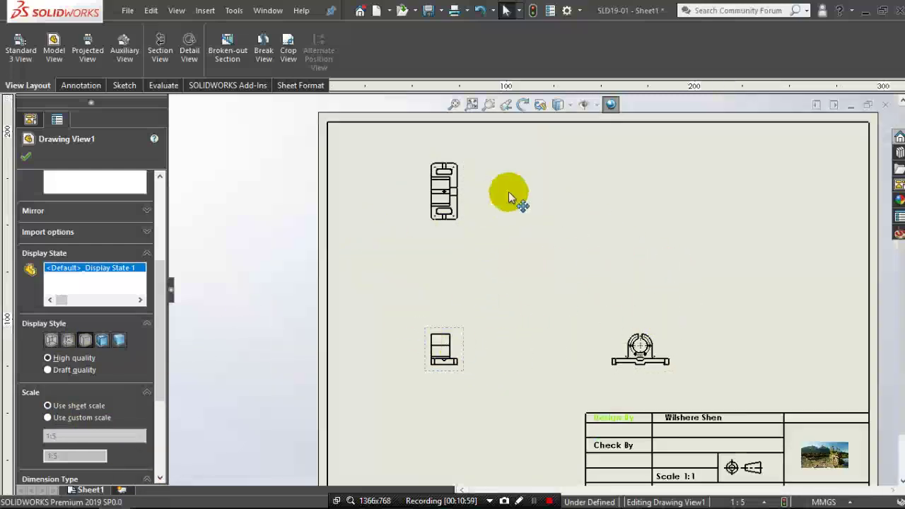
click(25, 156)
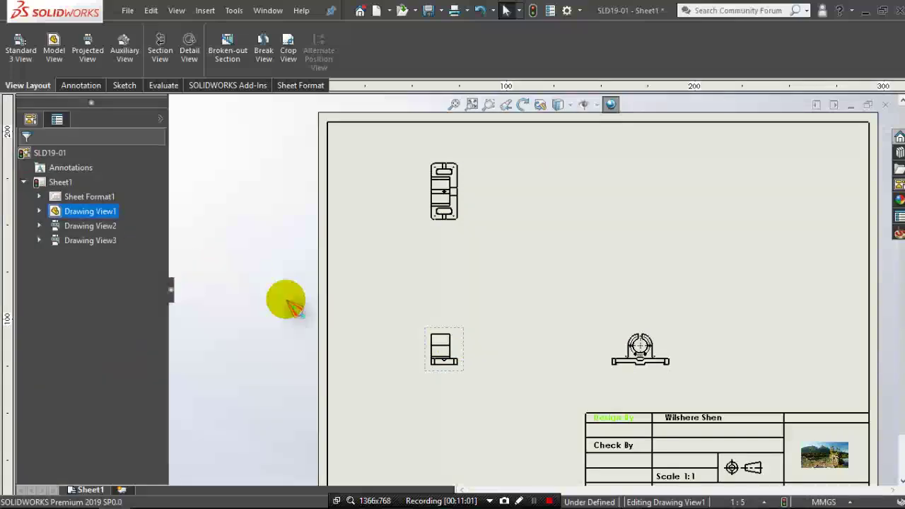
key(f)
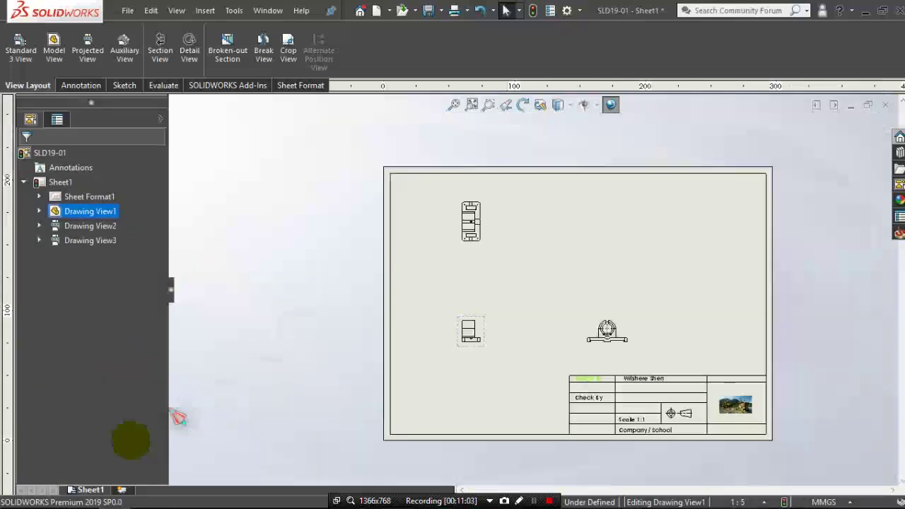
- Set the Sheet1 scale to 1:2 in Sheet Properties and apply the change
right_click(89, 492)
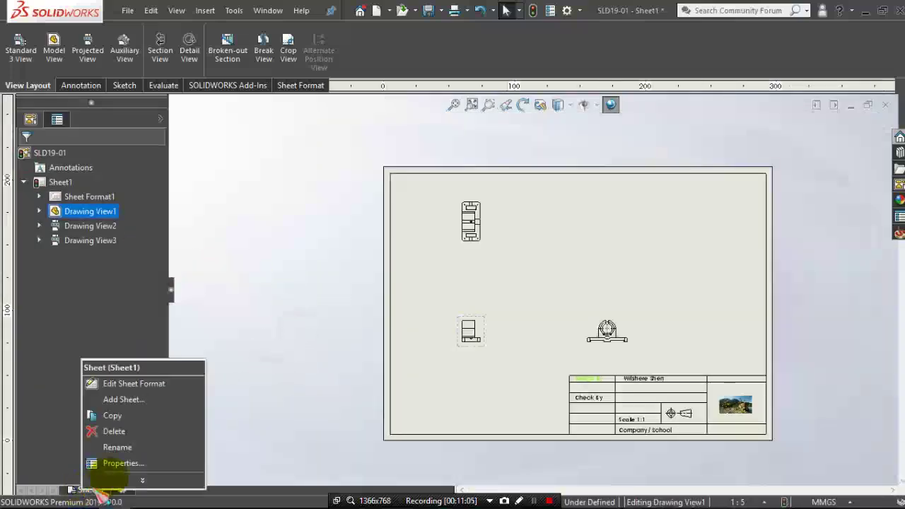
click(128, 463)
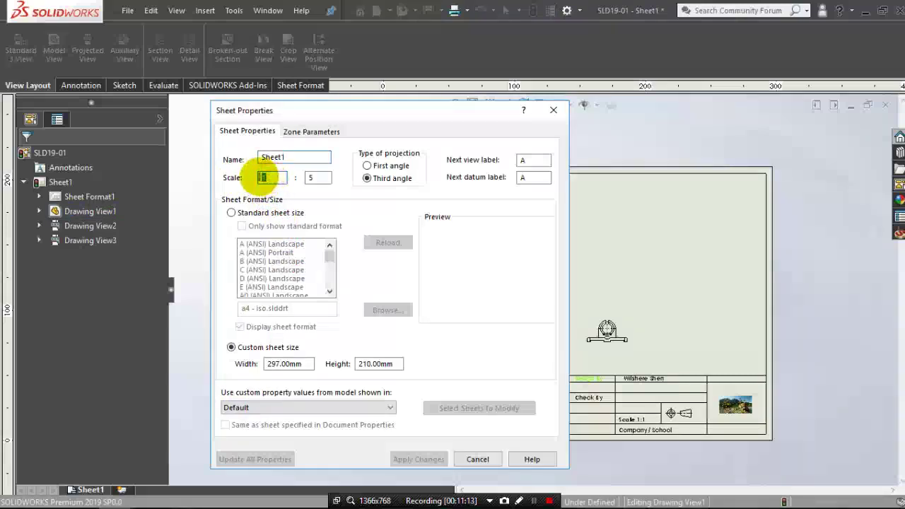
double_click(311, 177)
text(3)
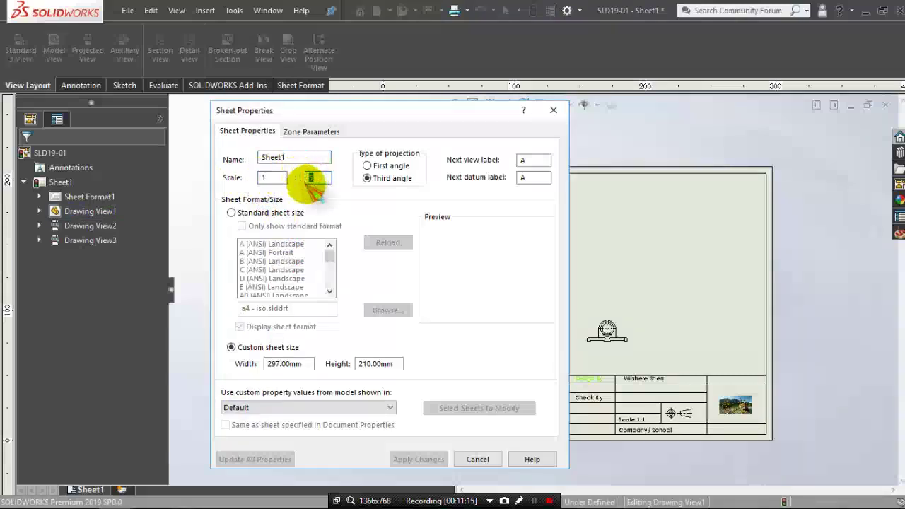
drag(360, 111, 178, 98)
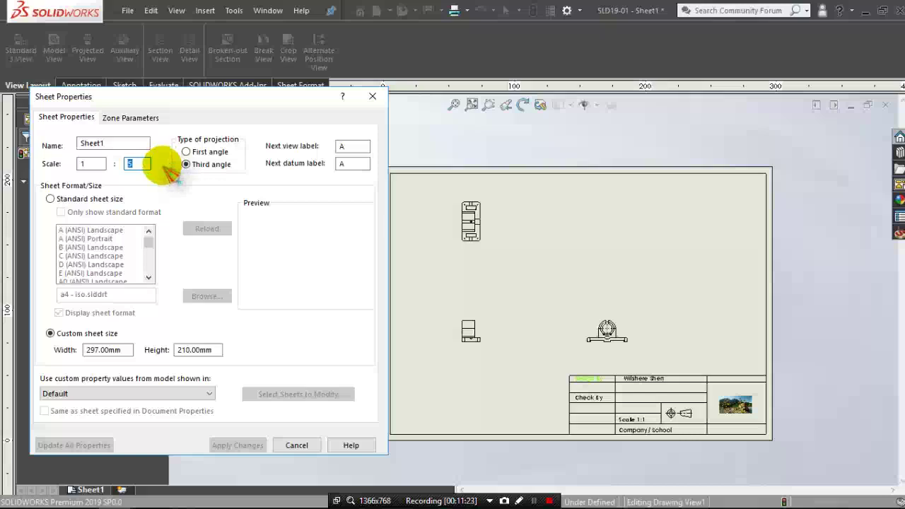
text(2)
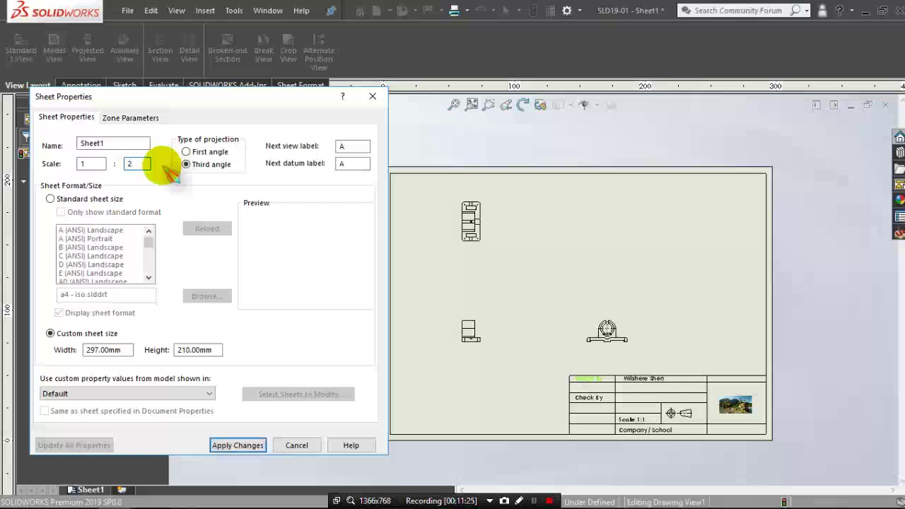
click(240, 446)
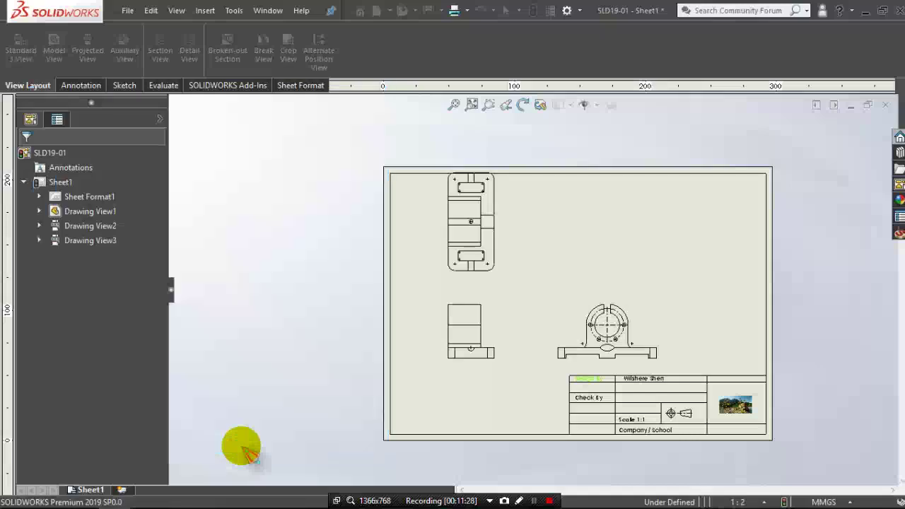
scroll(691, 274, down, 2)
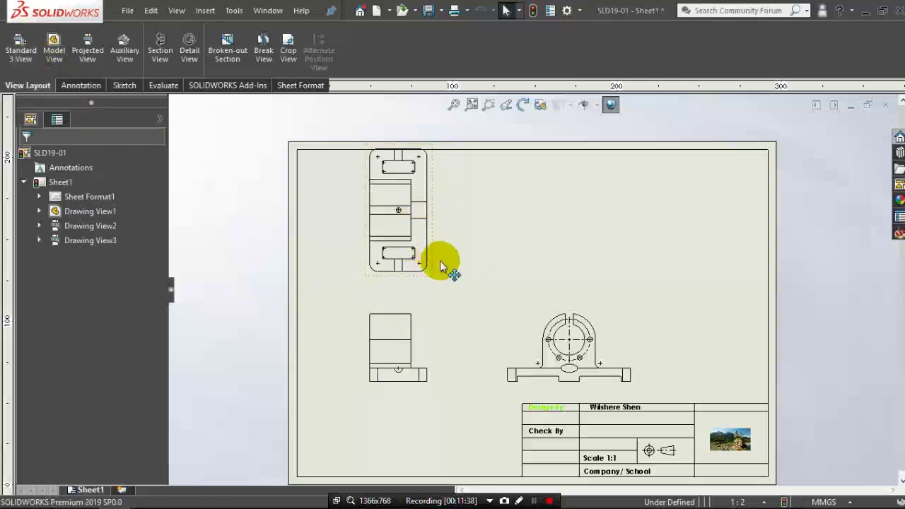
scroll(462, 238, down, 2)
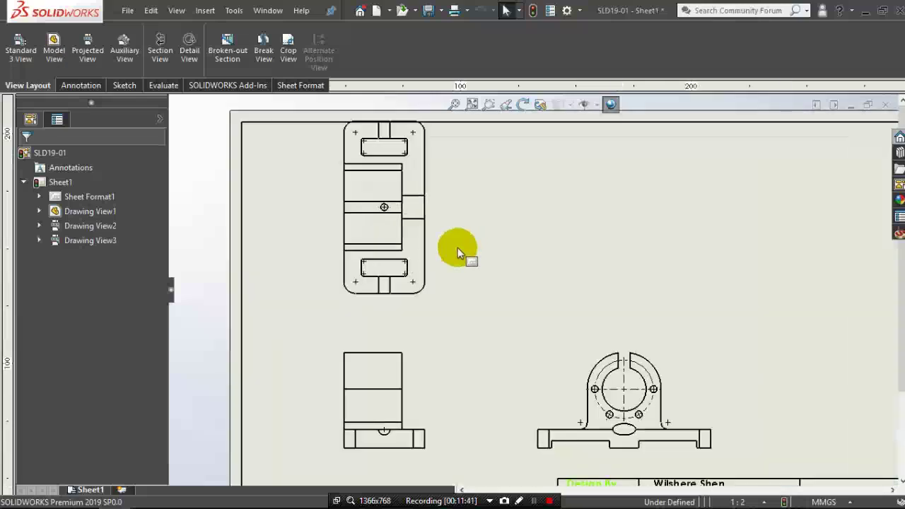
scroll(458, 248, up, 1)
- Uncheck Center marks-fillets -part under Document Properties > Detailing and confirm
click(568, 12)
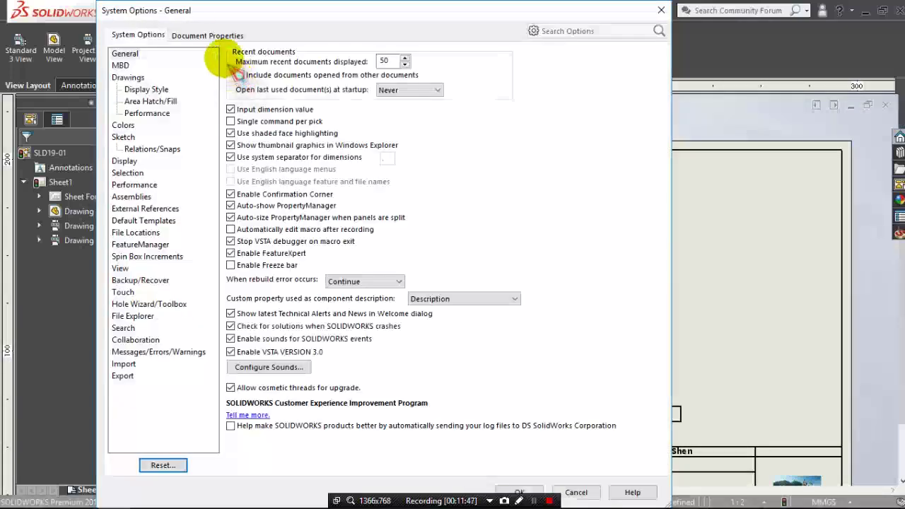
click(209, 34)
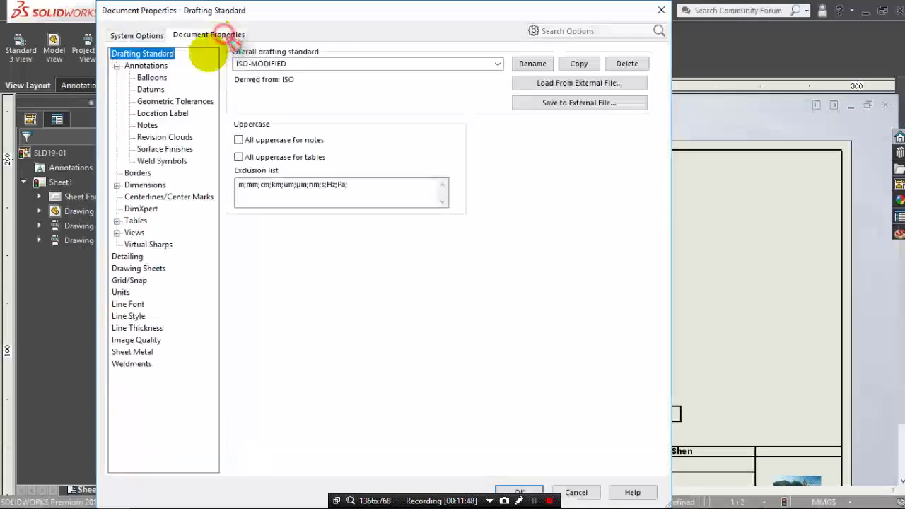
click(128, 256)
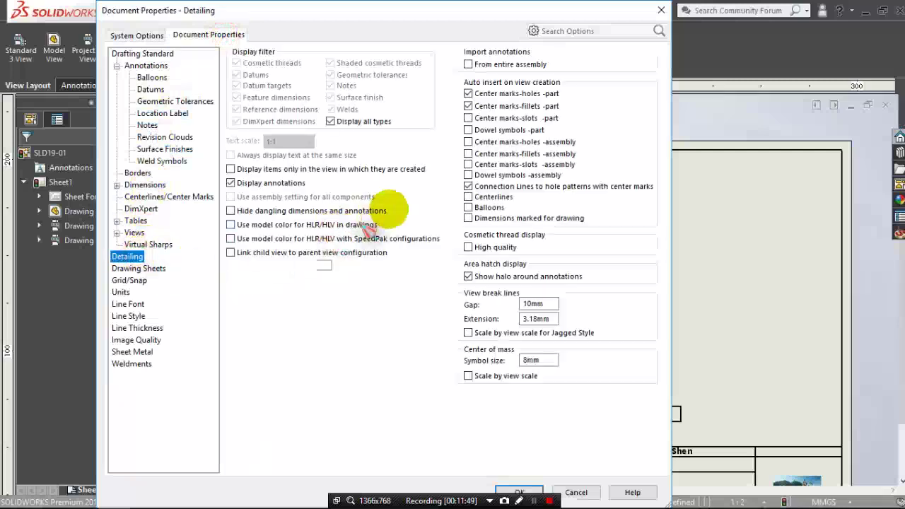
click(499, 106)
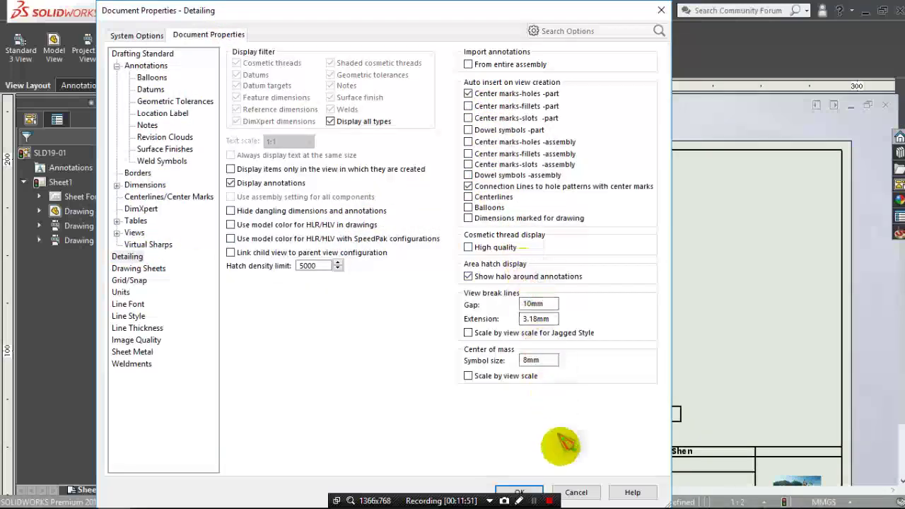
click(518, 491)
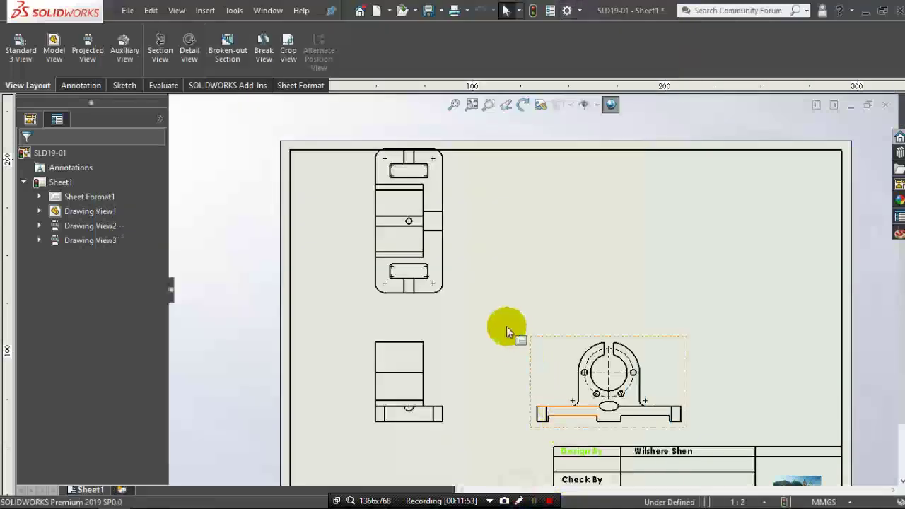
click(507, 326)
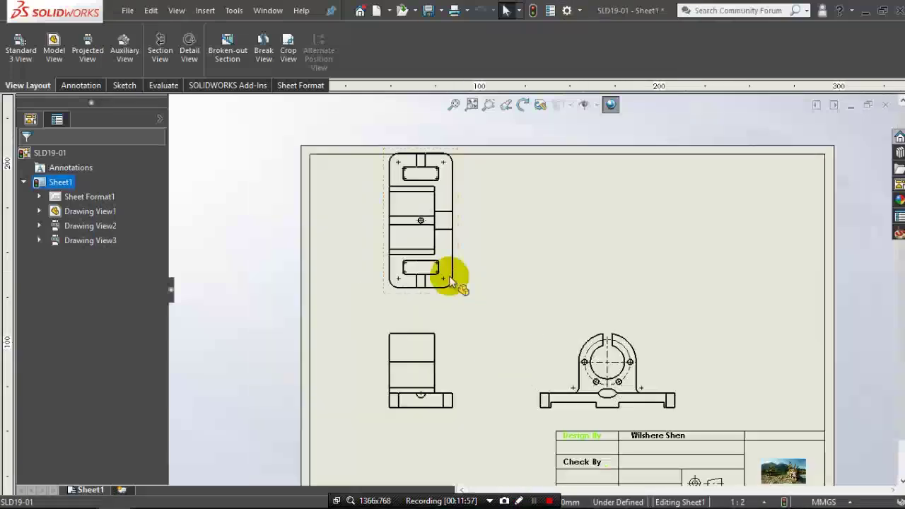
scroll(449, 279, down, 2)
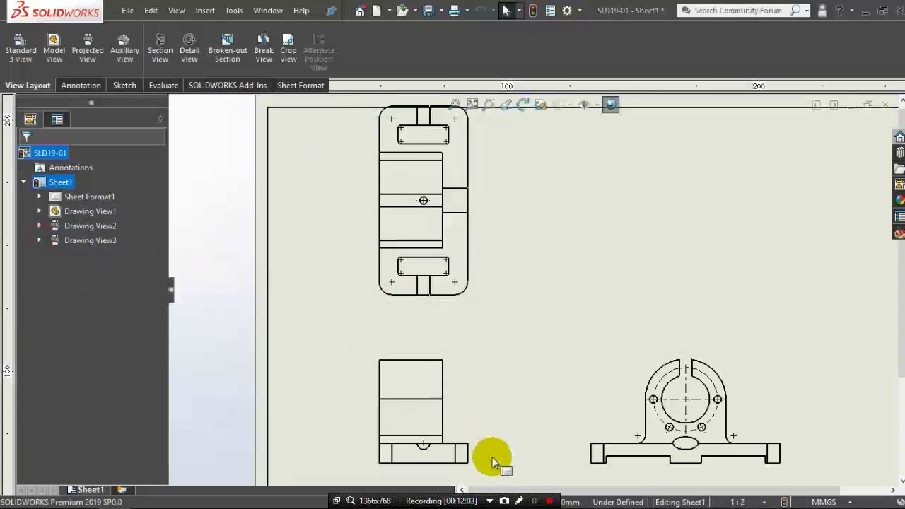
- Add center marks to the lower slot of the view
click(426, 445)
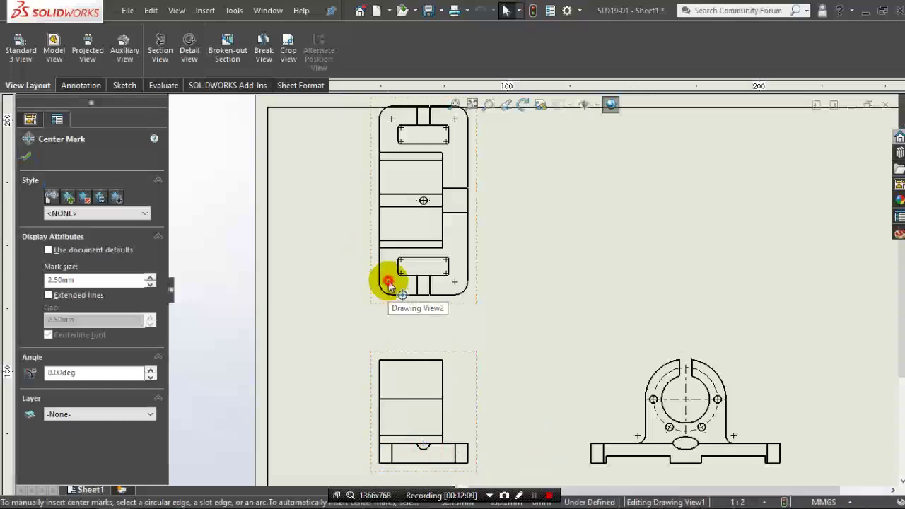
click(403, 277)
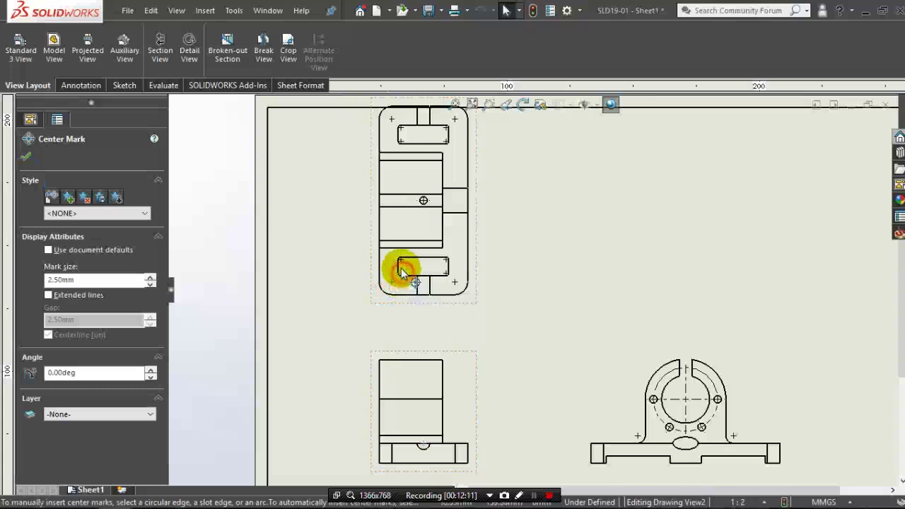
click(400, 263)
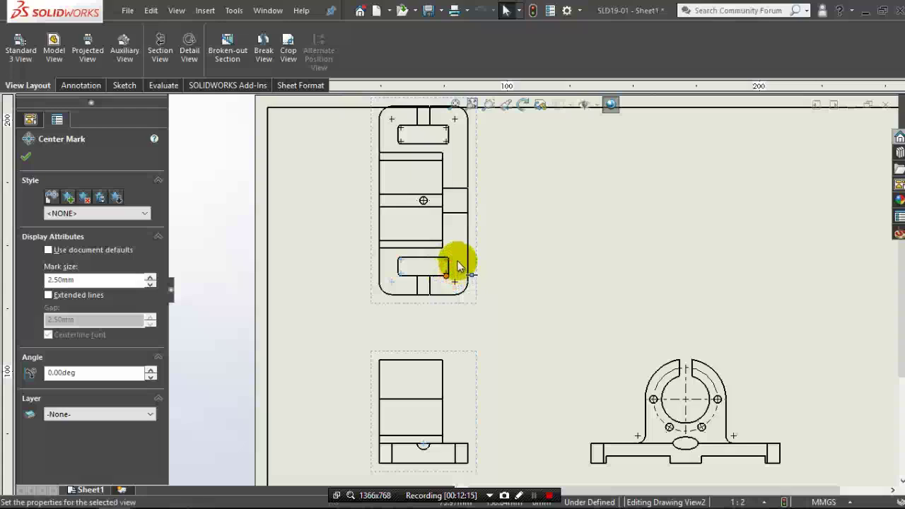
key(Escape)
scroll(458, 267, down, 3)
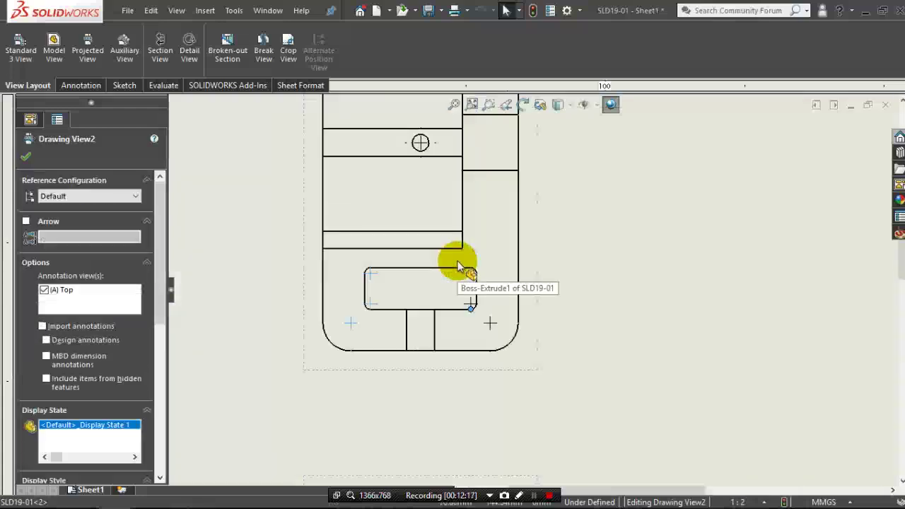
- Cancel the accidental deletion of the top view and center-mark its bottom-right corner arc
key(Delete)
click(560, 190)
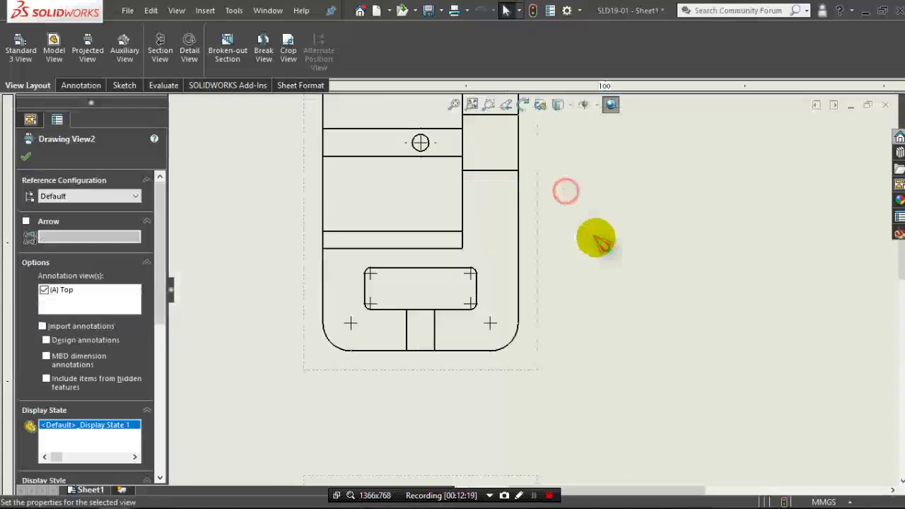
drag(612, 423, 304, 254)
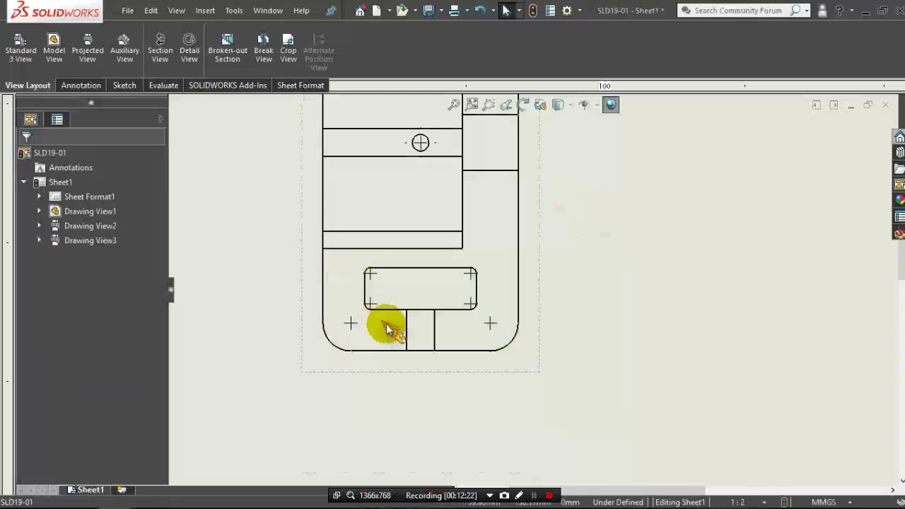
click(492, 327)
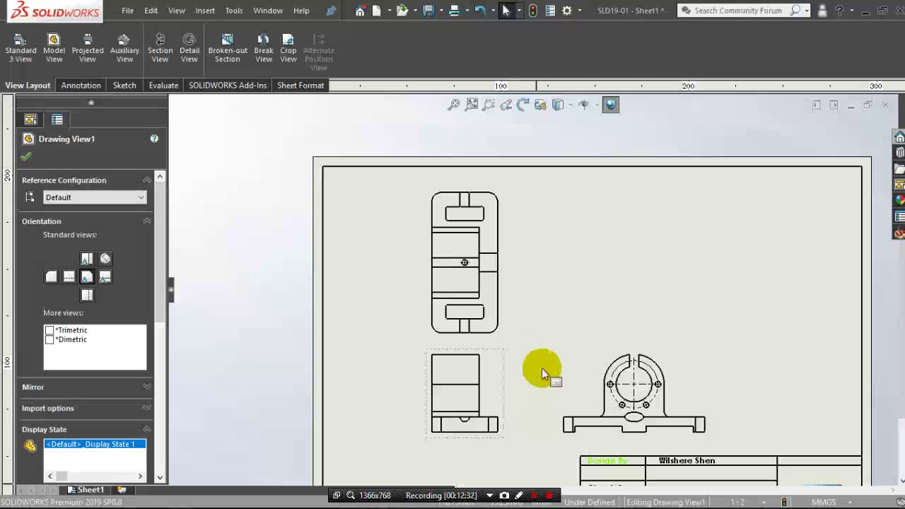
- Select the lower-left drawing view to bring up its properties
scroll(504, 405, down, 1)
click(502, 382)
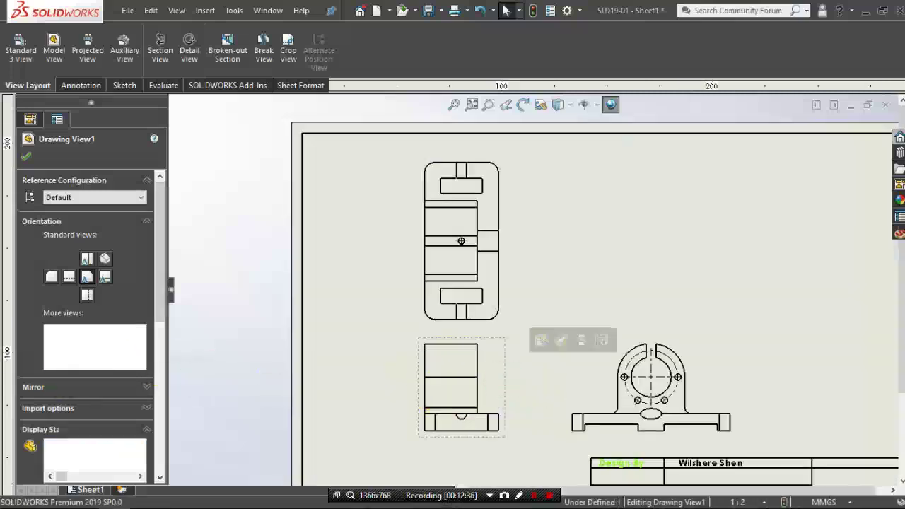
click(632, 280)
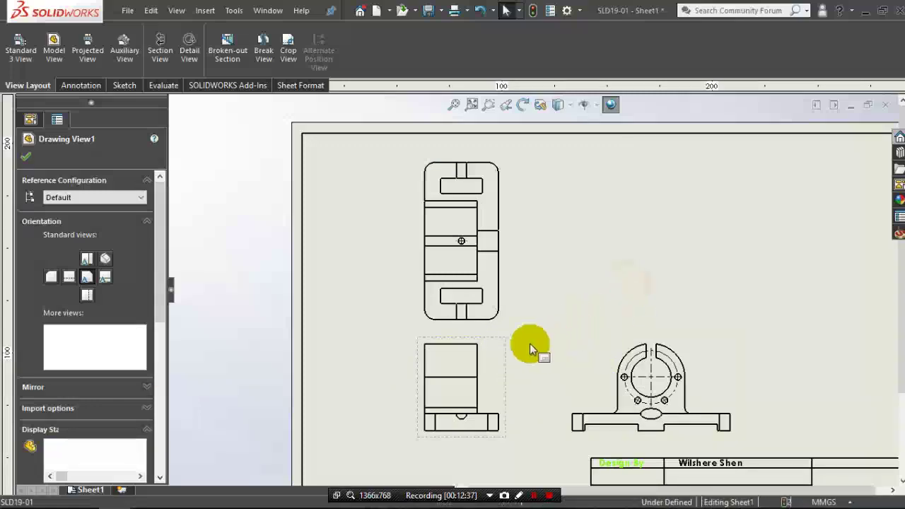
click(506, 345)
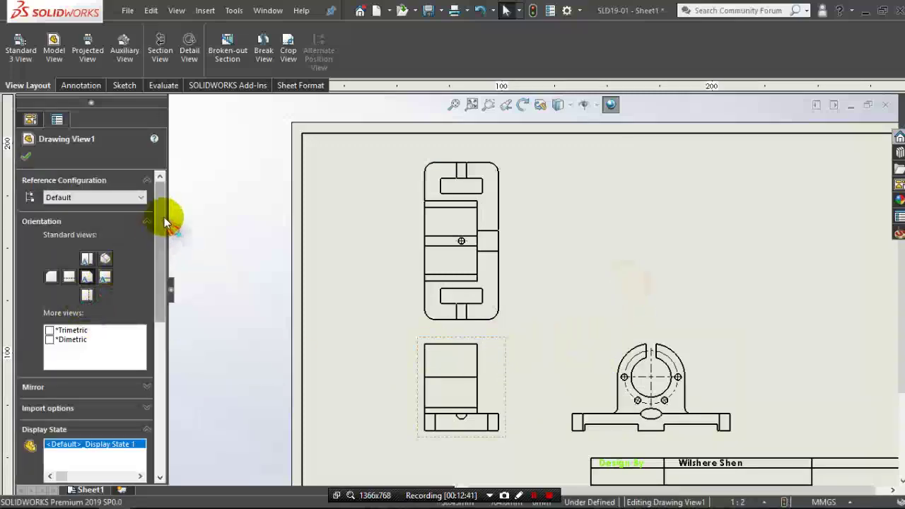
drag(164, 226, 162, 302)
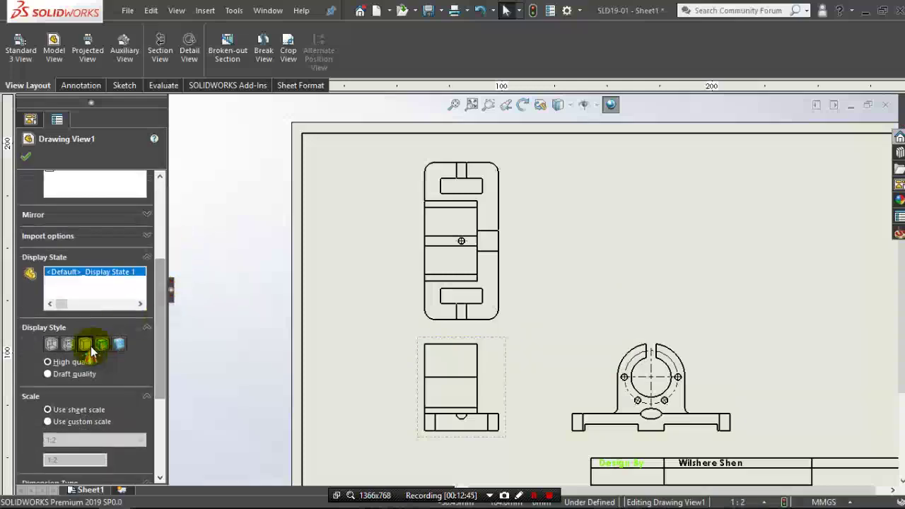
scroll(604, 400, down, 2)
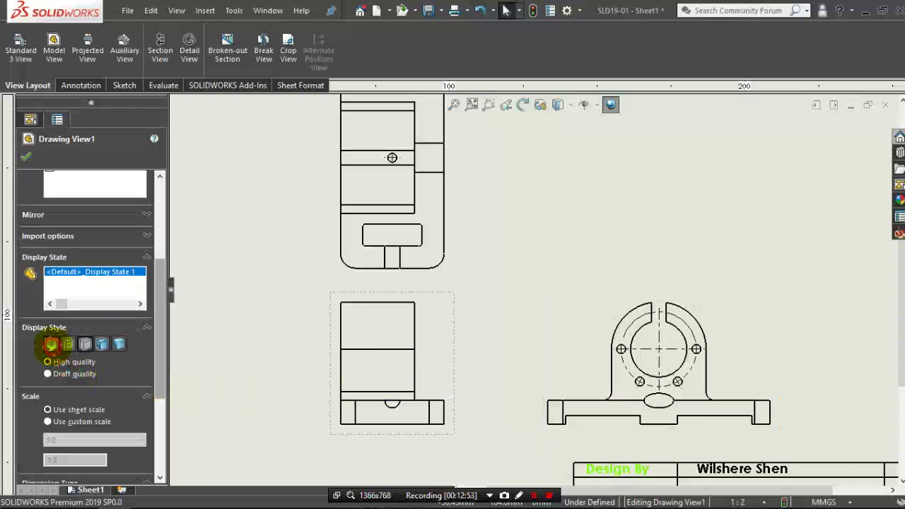
- Try each display style, settling on Hidden Lines Visible so hidden edges show dashed
click(51, 345)
scroll(535, 292, up, 1)
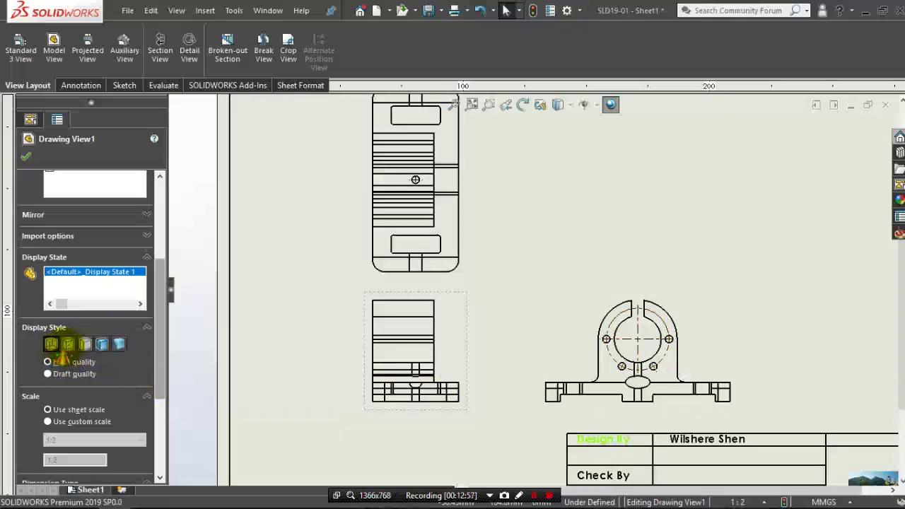
click(68, 347)
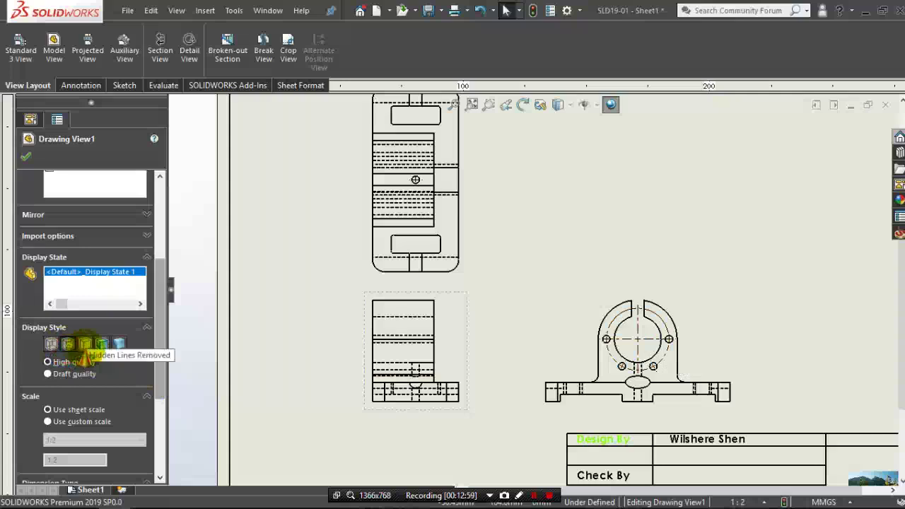
click(85, 344)
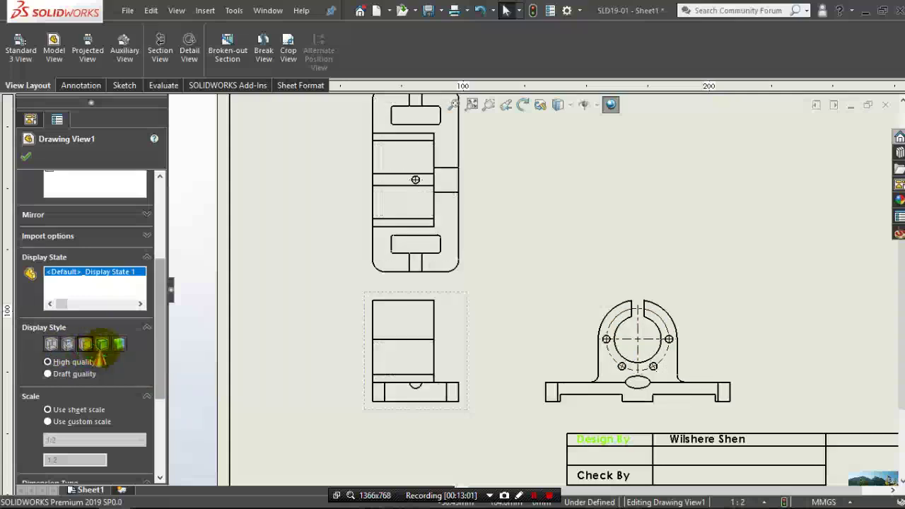
click(103, 344)
click(119, 345)
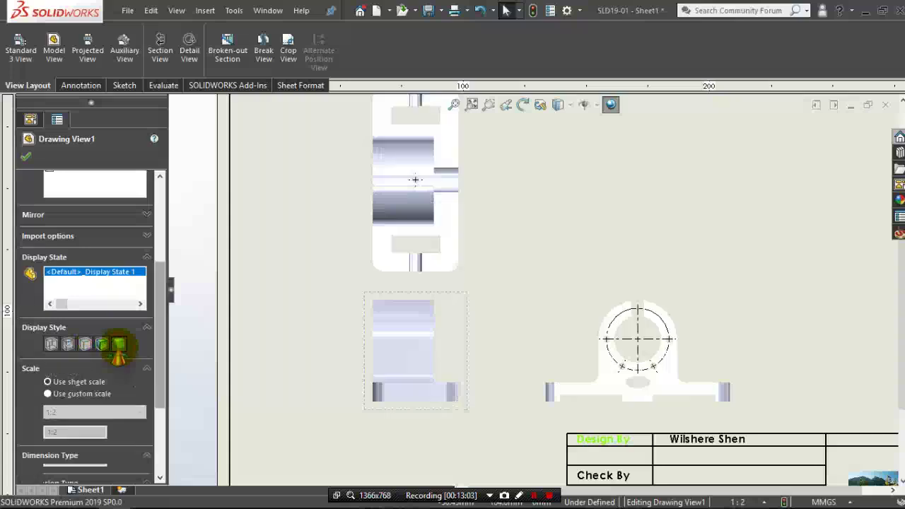
click(102, 344)
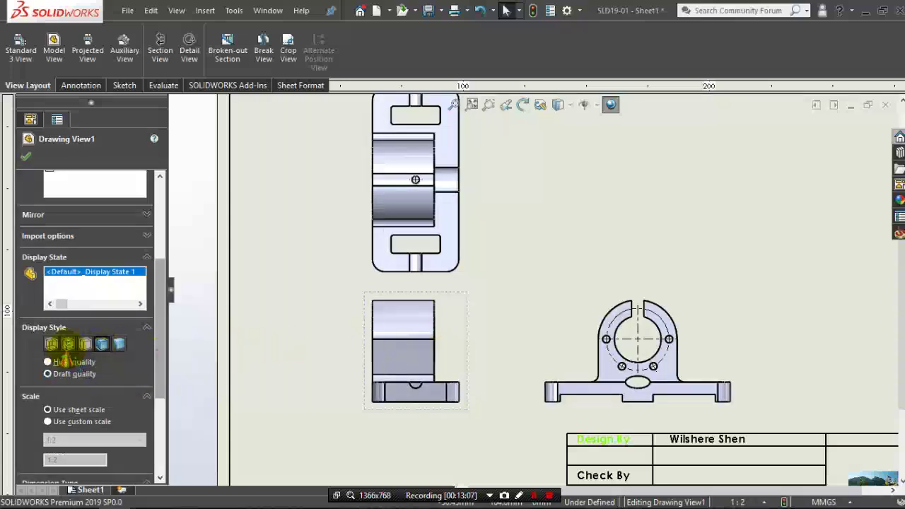
click(67, 344)
key(f)
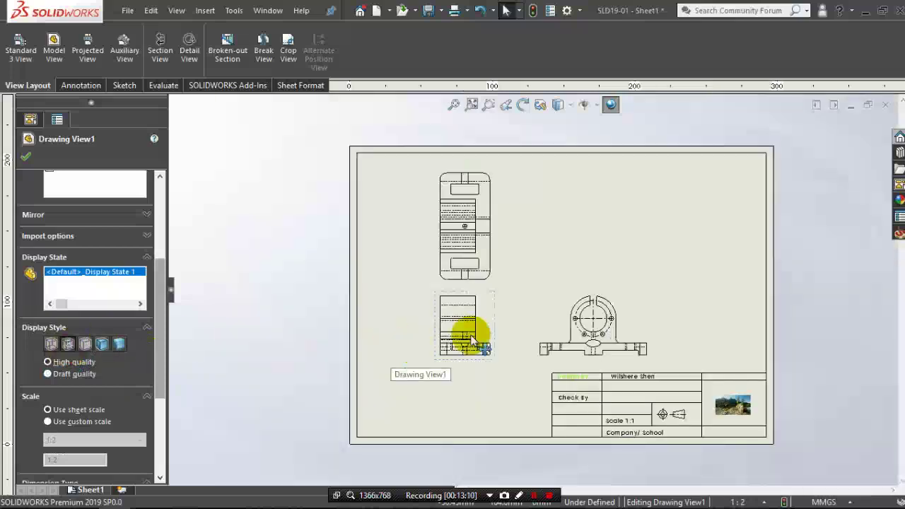
scroll(498, 319, down, 3)
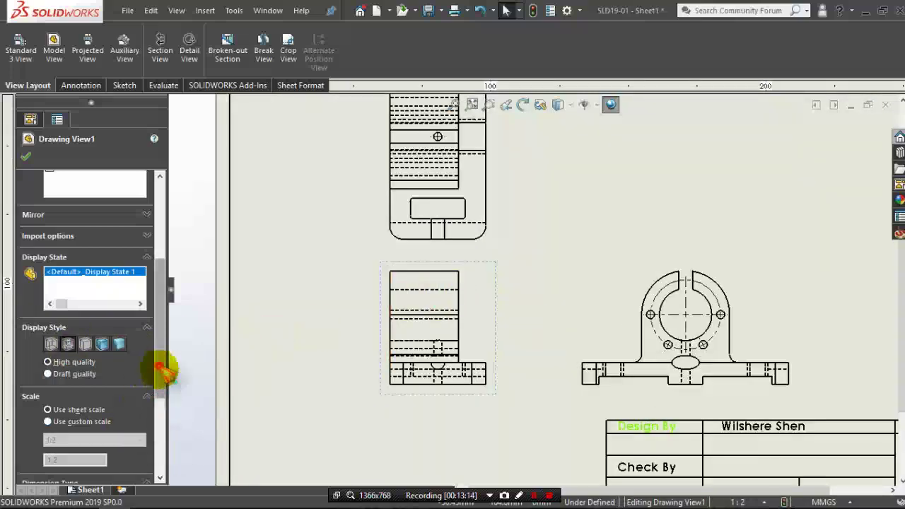
mouse_move(157, 364)
mouse_down()
mouse_move(158, 430)
mouse_move(170, 449)
mouse_up()
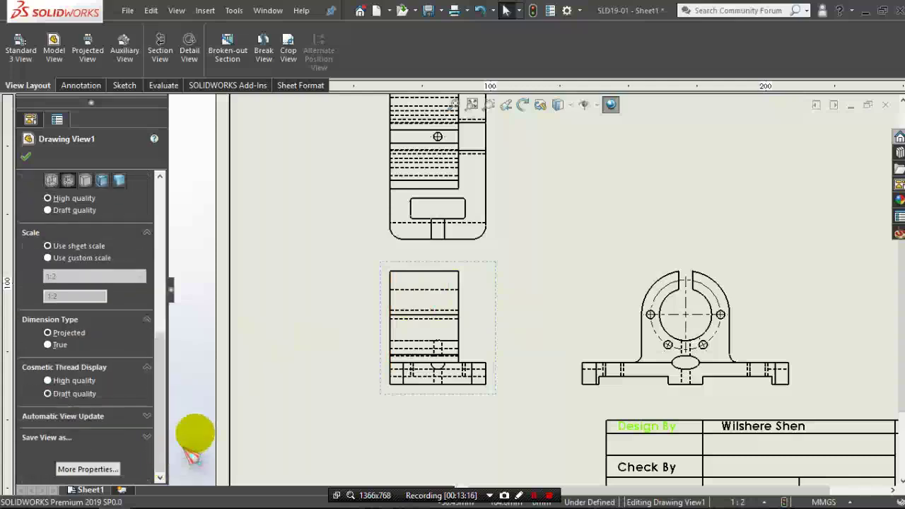
scroll(546, 325, up, 1)
scroll(547, 325, up, 3)
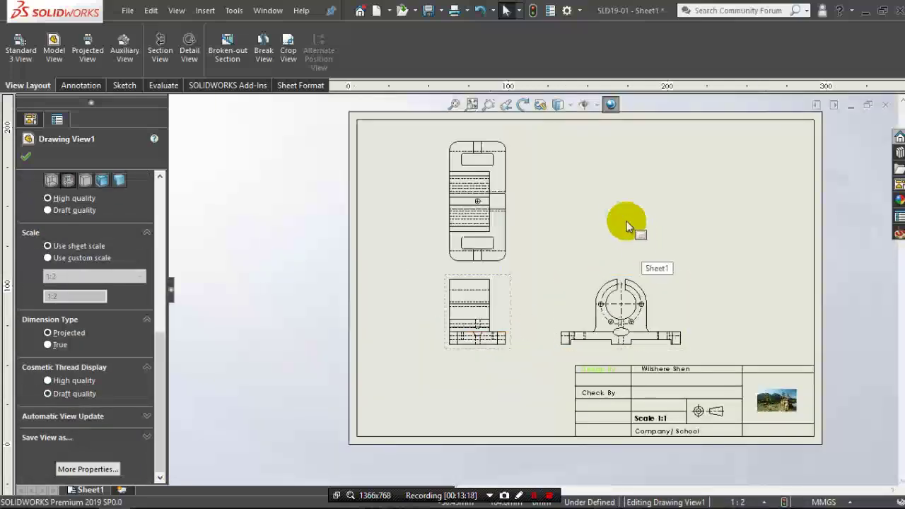
scroll(624, 217, down, 3)
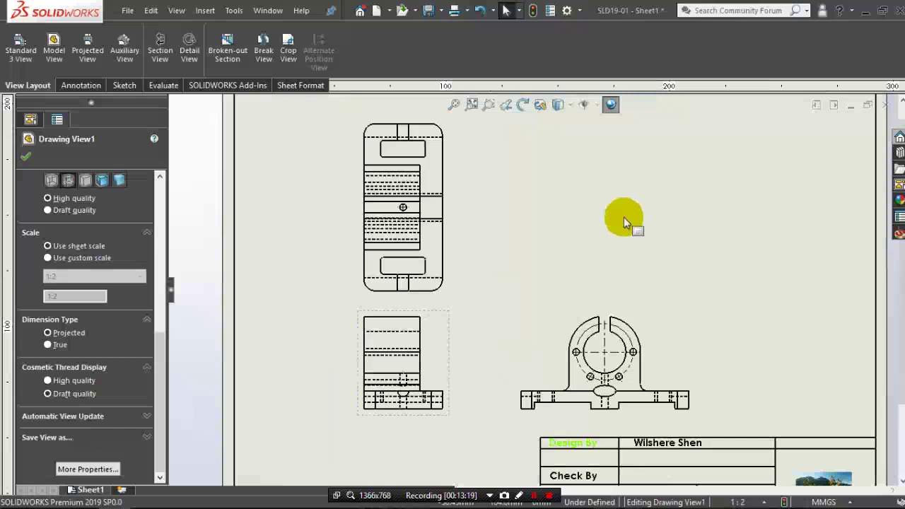
click(48, 258)
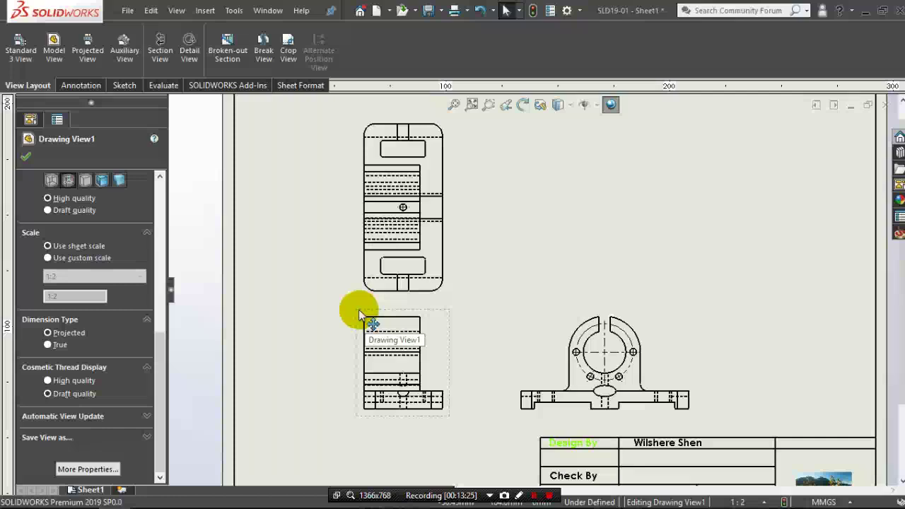
right_click(85, 492)
click(113, 464)
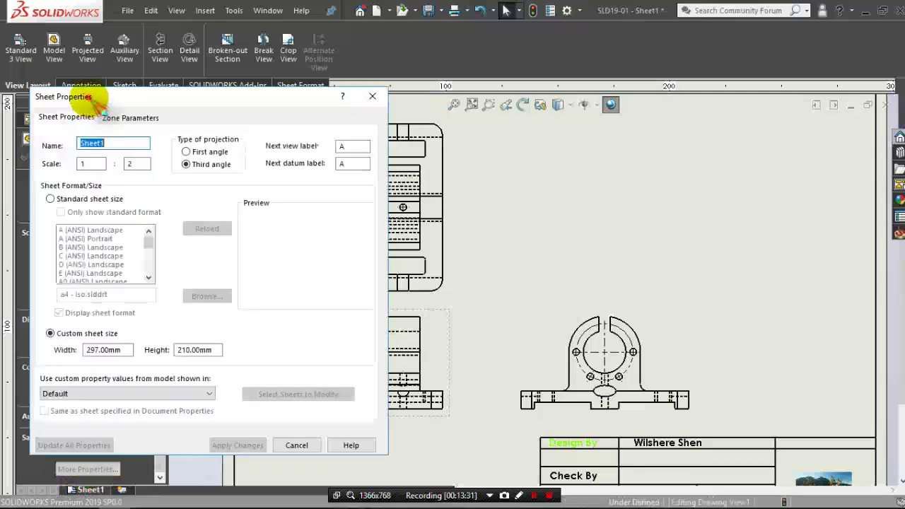
drag(90, 99, 147, 117)
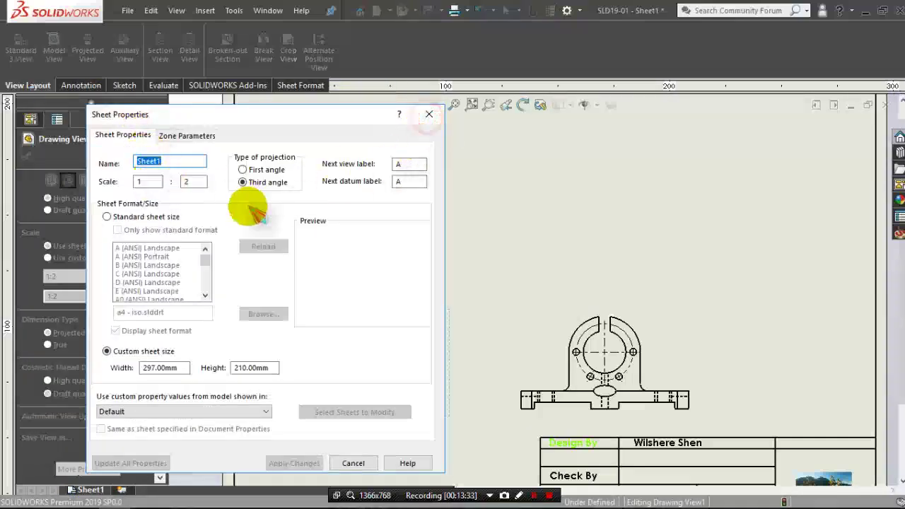
click(354, 464)
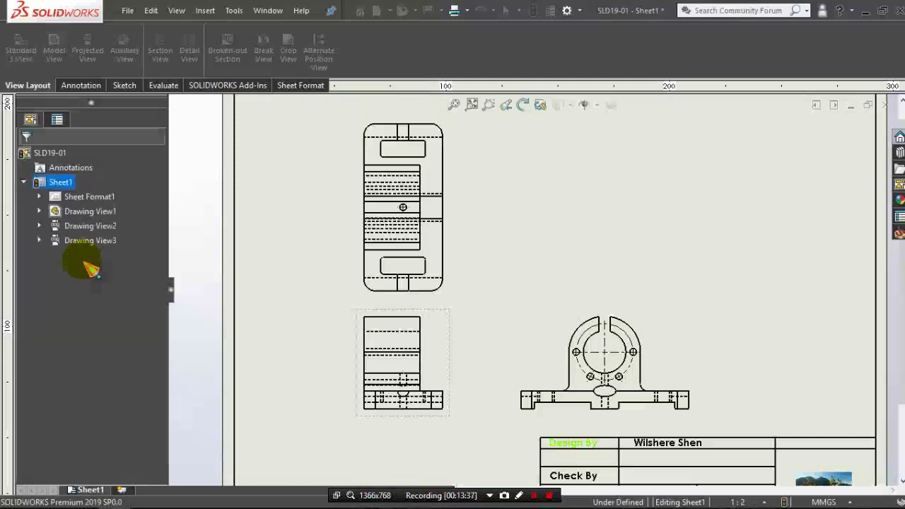
- Switch Drawing View1 to a user-defined custom scale of 1:2 and confirm it
click(350, 333)
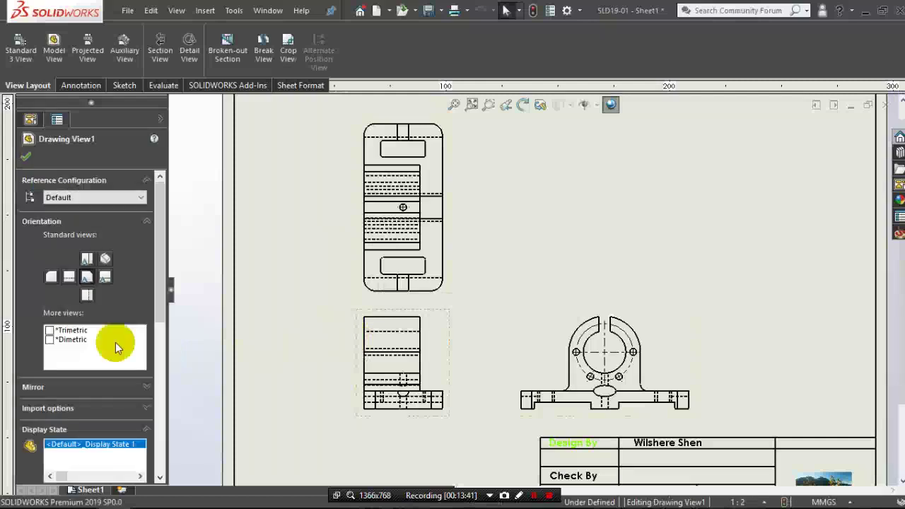
drag(161, 264, 148, 370)
scroll(147, 371, down, 2)
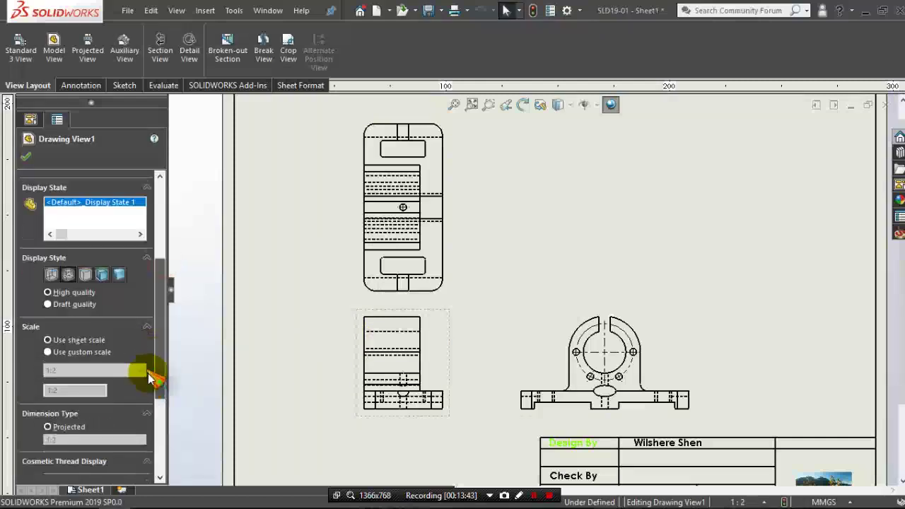
click(81, 363)
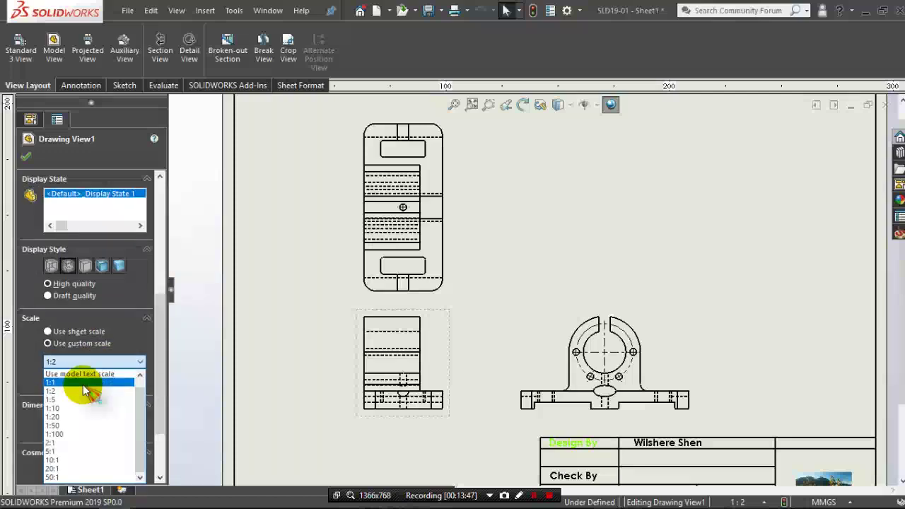
scroll(78, 379, up, 1)
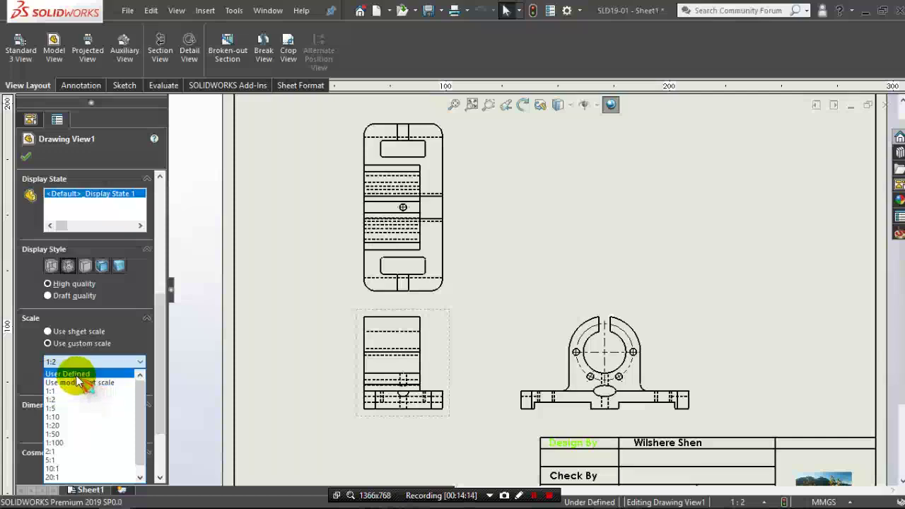
click(78, 376)
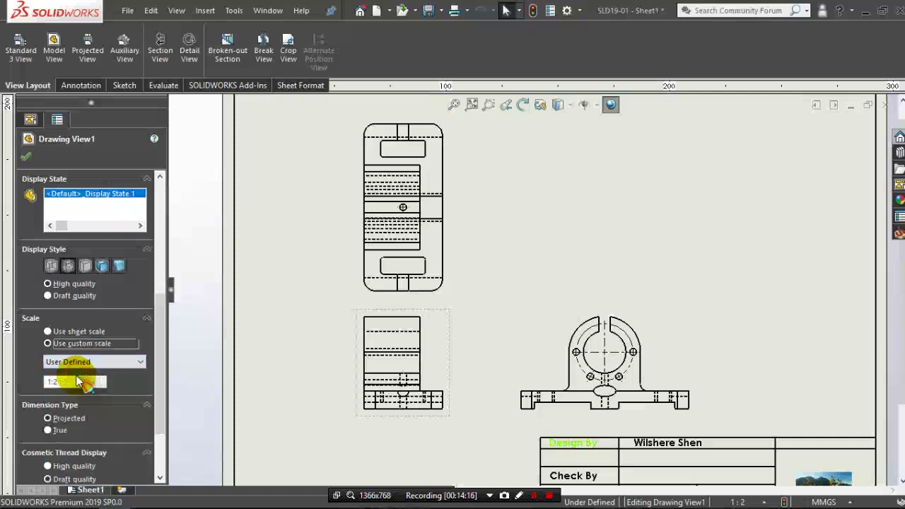
click(77, 381)
text(3)
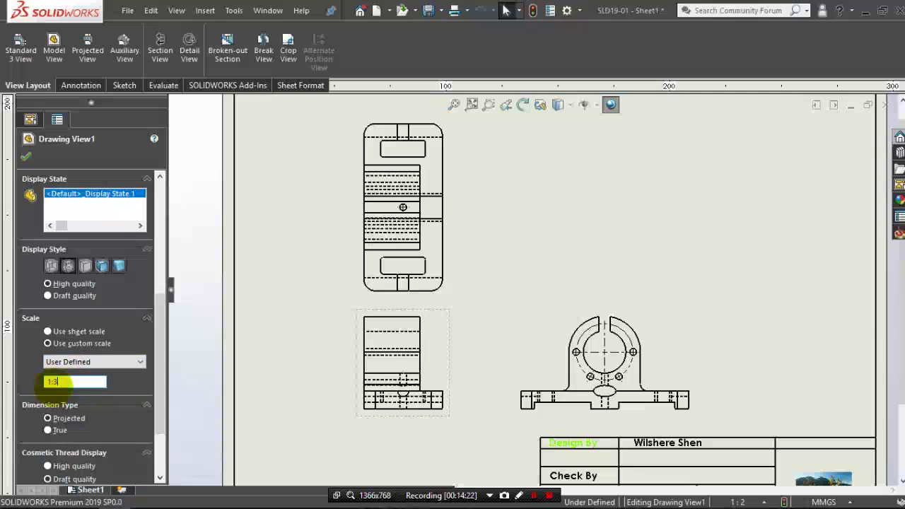
key(Return)
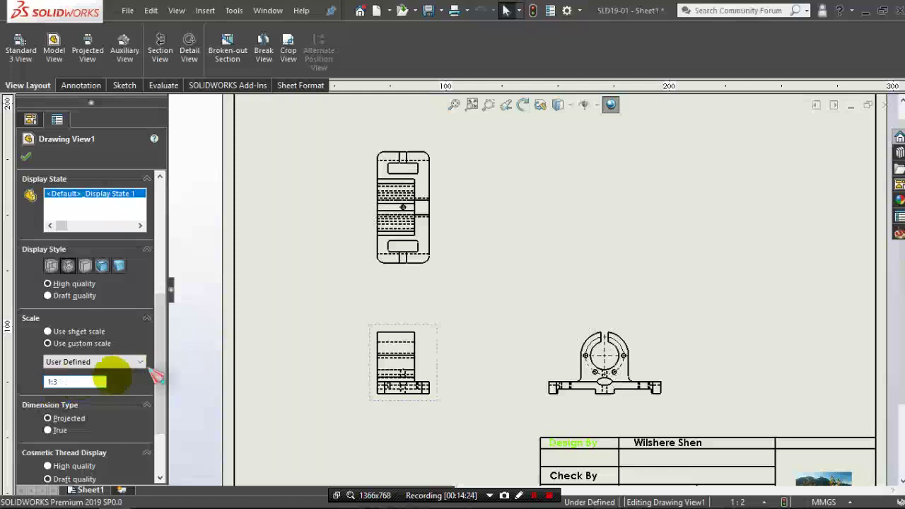
click(84, 379)
text(:2)
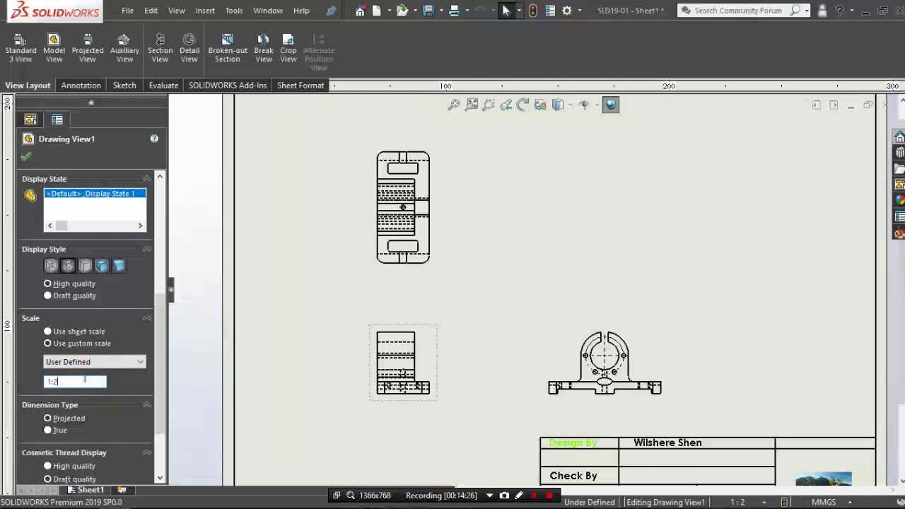
key(Return)
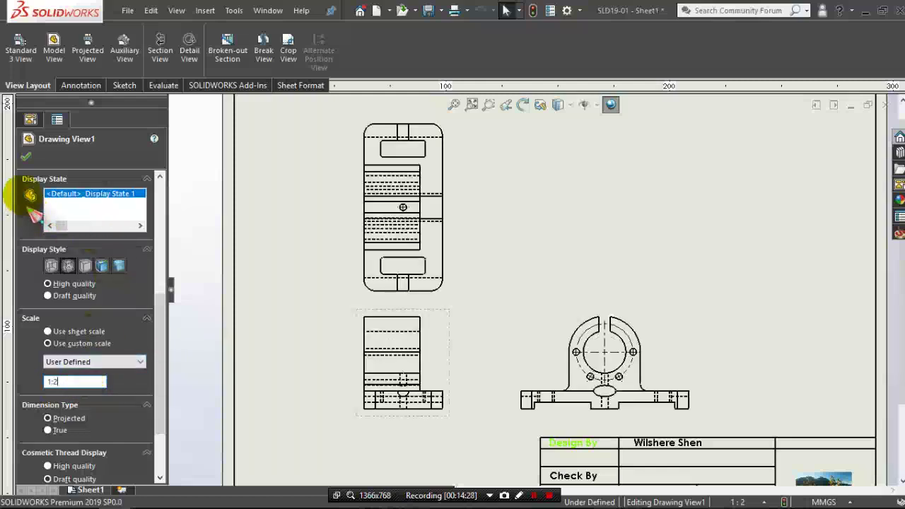
click(26, 157)
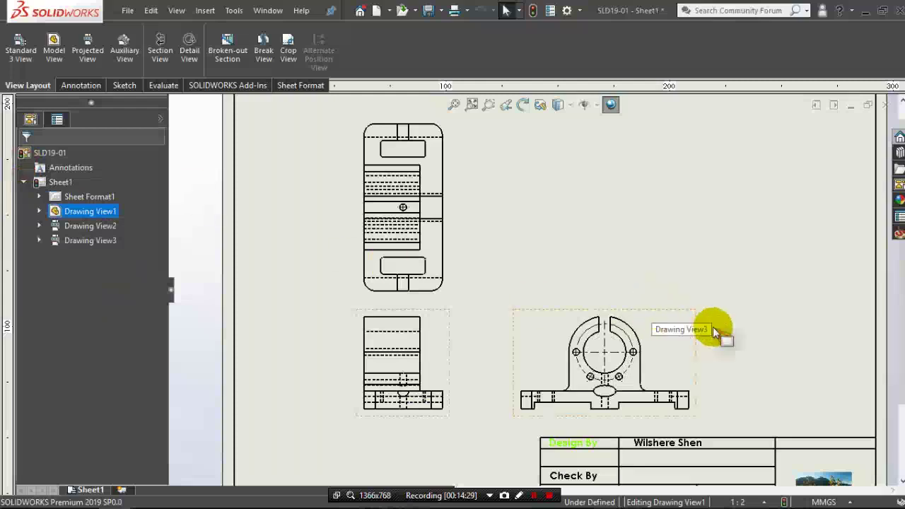
- Show the Annotation tools, look over the Smart Dimension types, then select Sheet1
scroll(713, 327, down, 1)
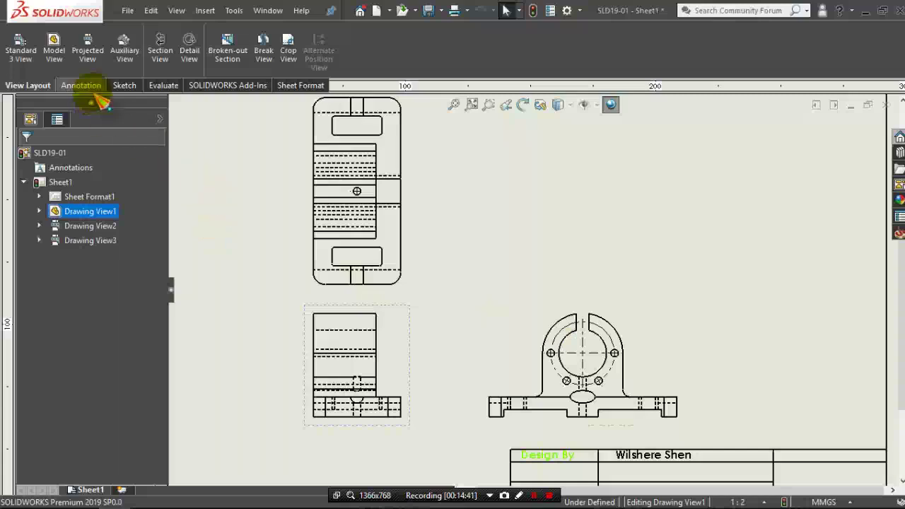
click(80, 85)
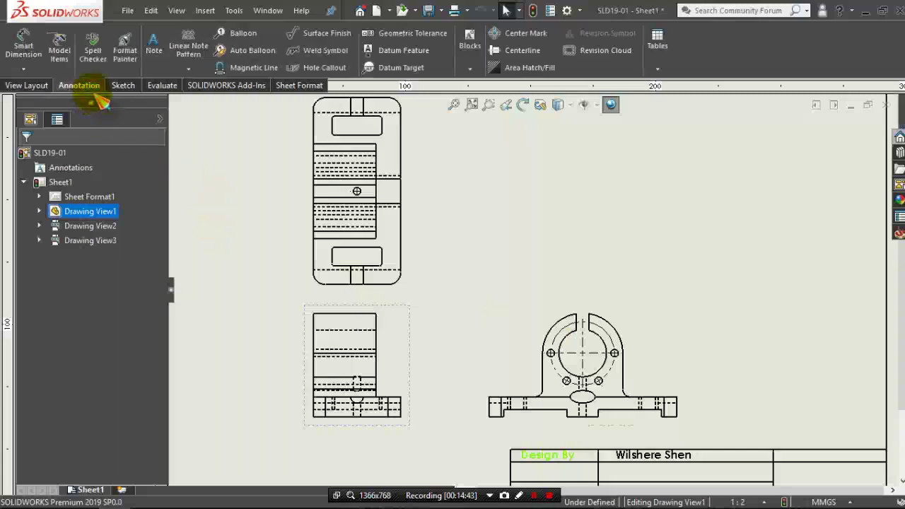
click(26, 69)
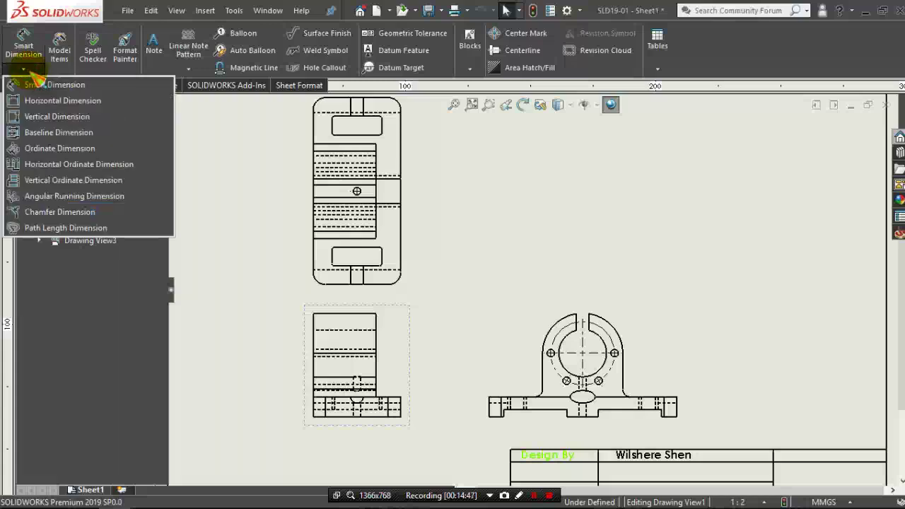
click(564, 227)
click(563, 227)
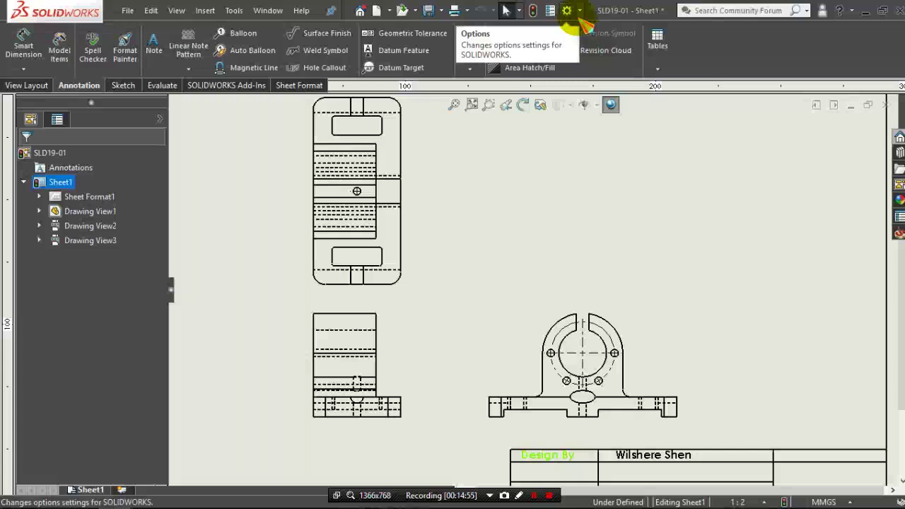
- In Document Properties > Dimensions, set both Primary and Dual precision to None
click(580, 13)
click(593, 32)
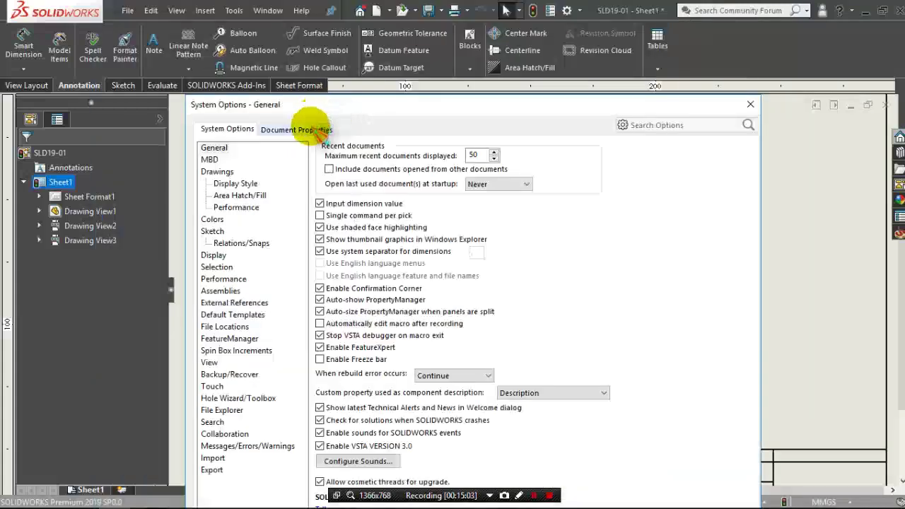
click(310, 129)
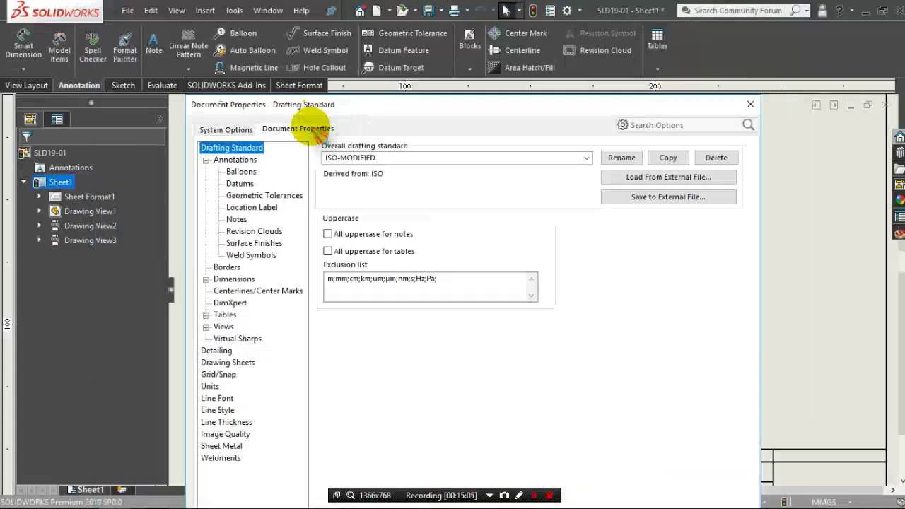
click(234, 279)
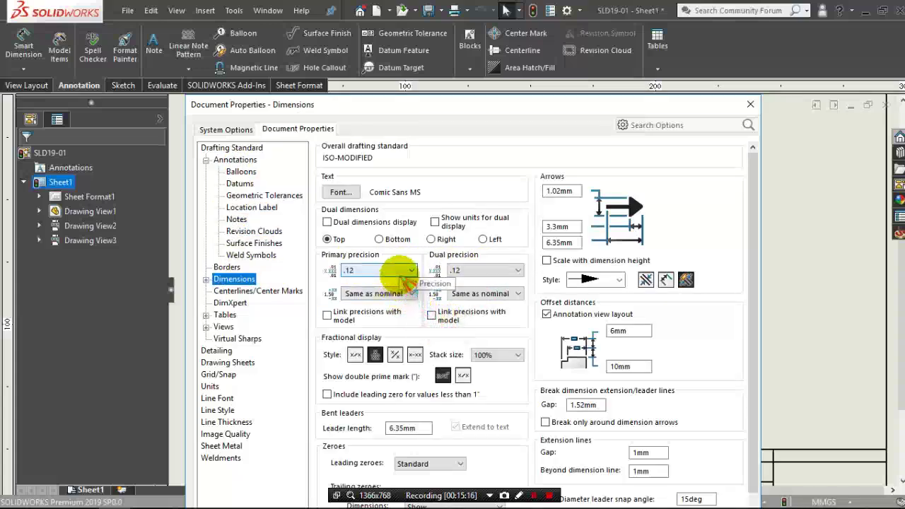
click(406, 272)
click(385, 280)
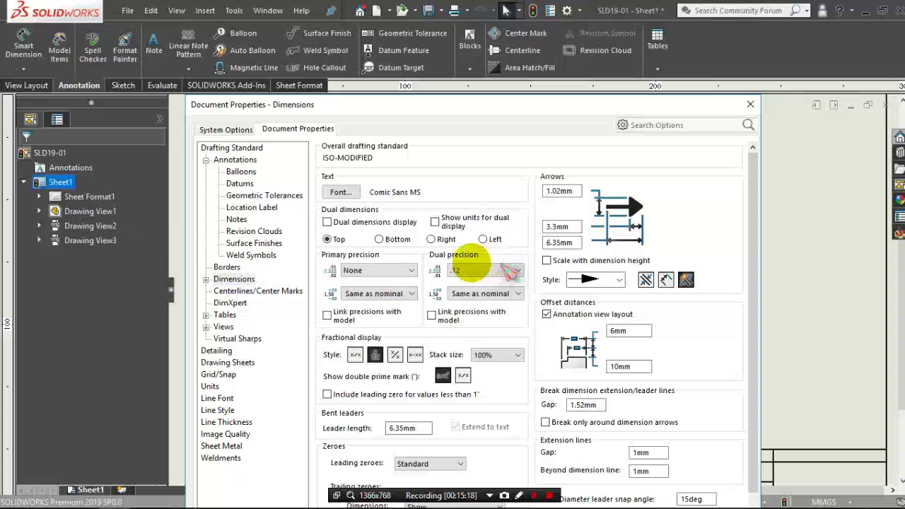
click(369, 271)
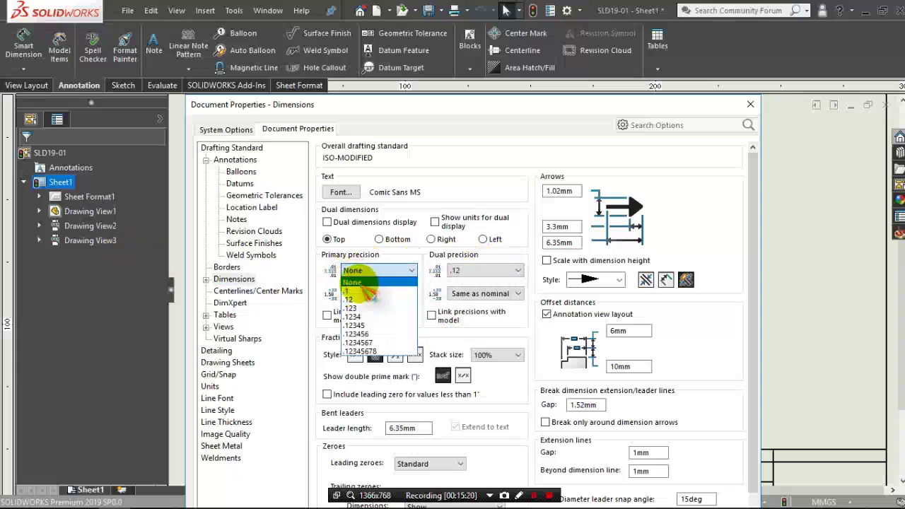
click(357, 282)
click(467, 270)
click(464, 282)
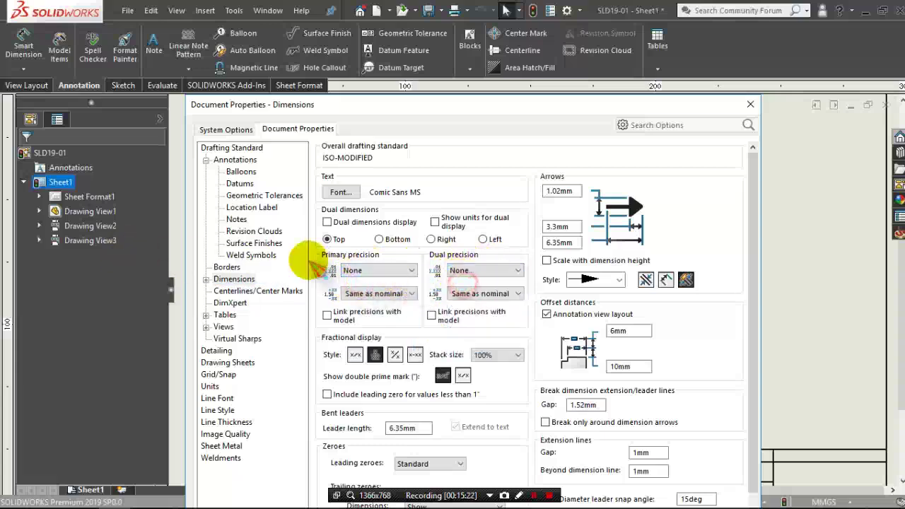
drag(450, 104, 435, 35)
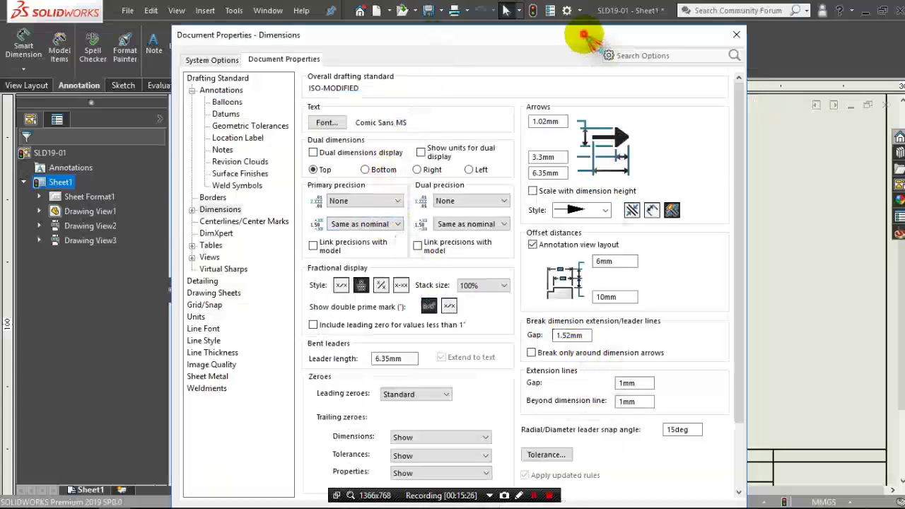
drag(584, 35, 585, 11)
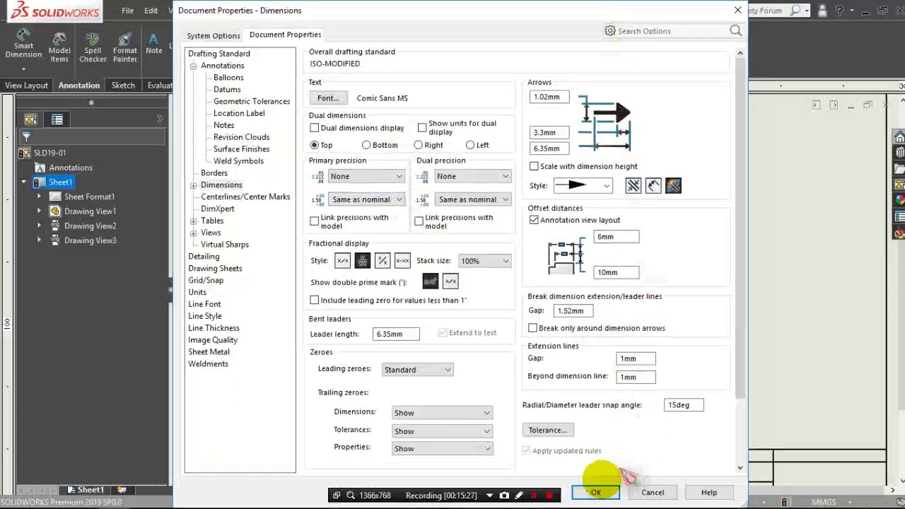
click(592, 493)
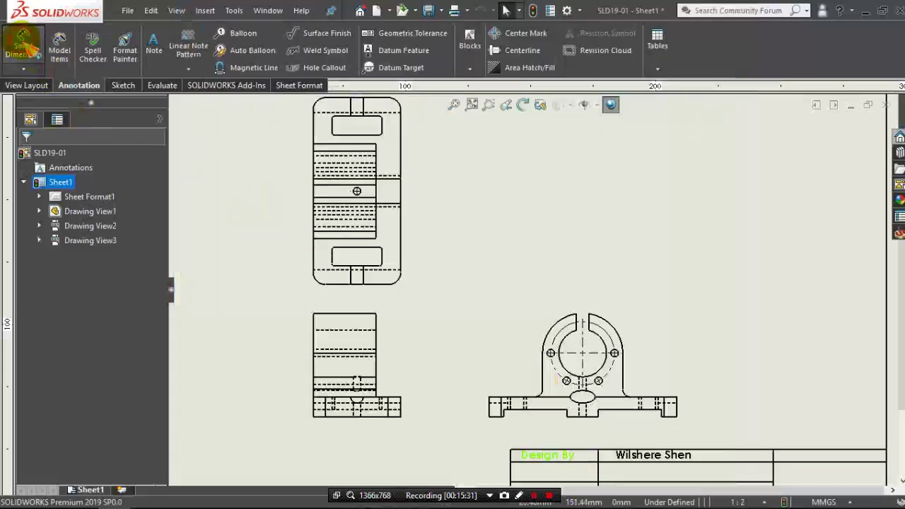
- Dimension the top view's right-hand vertices as a vertical 150, placed to the right
click(23, 48)
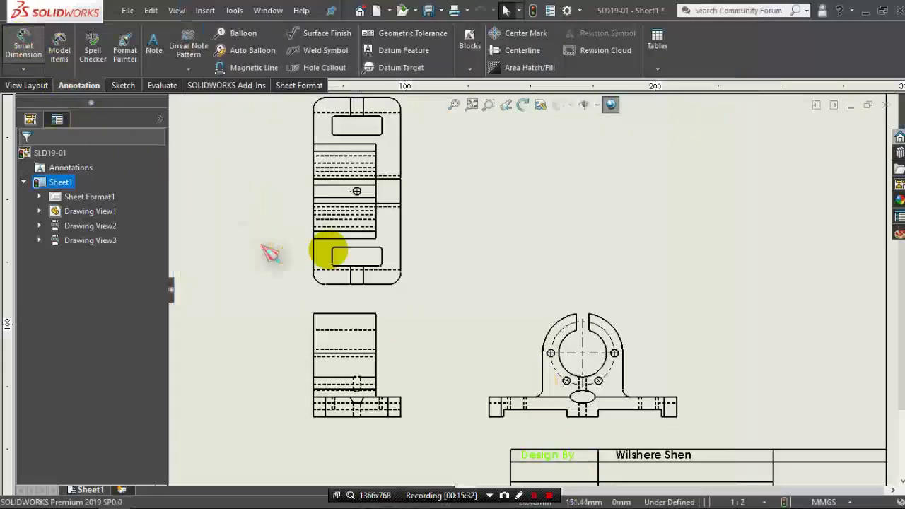
click(389, 286)
click(384, 94)
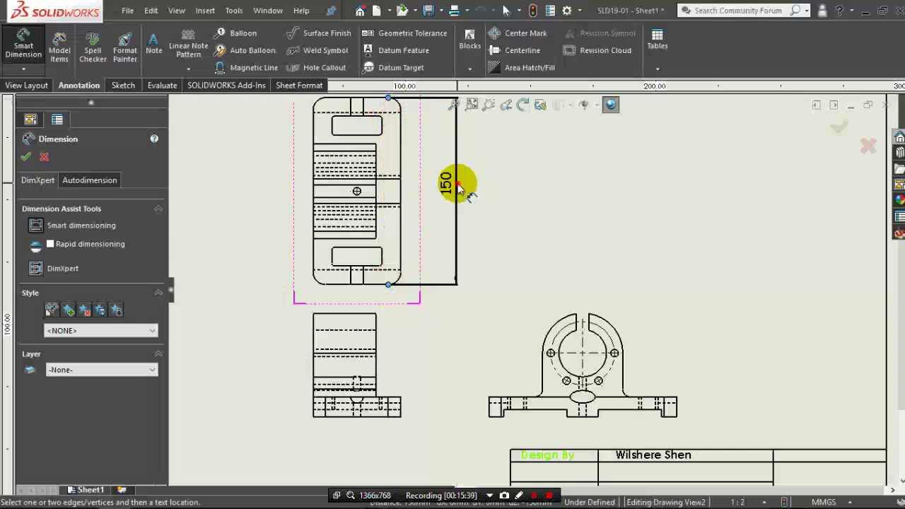
click(458, 186)
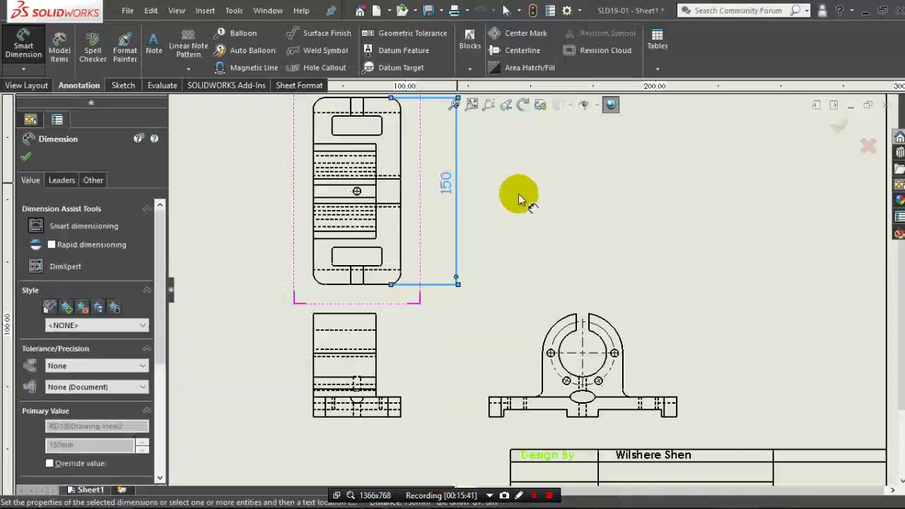
key(f)
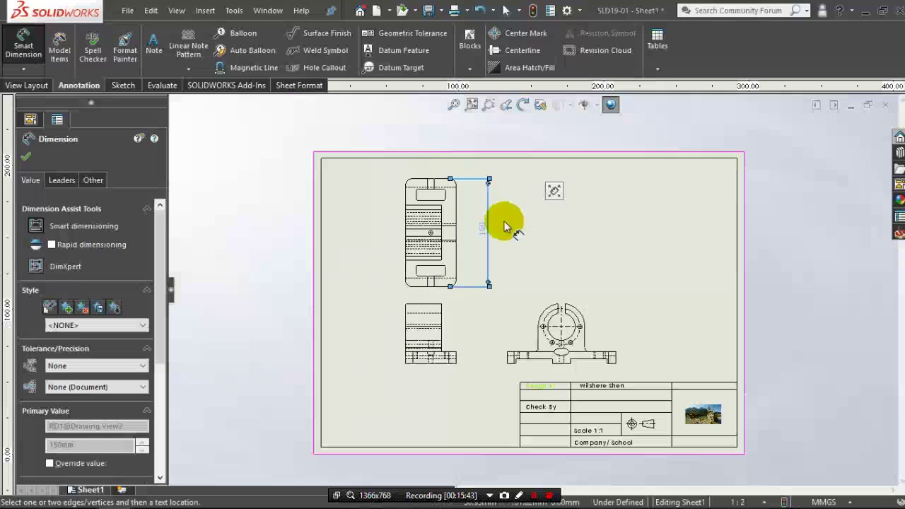
scroll(504, 221, down, 2)
scroll(481, 255, down, 2)
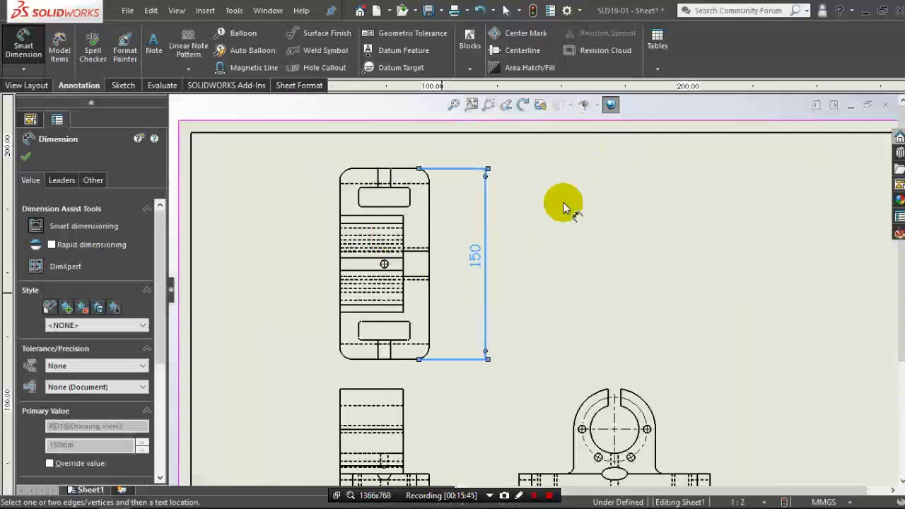
scroll(523, 273, up, 2)
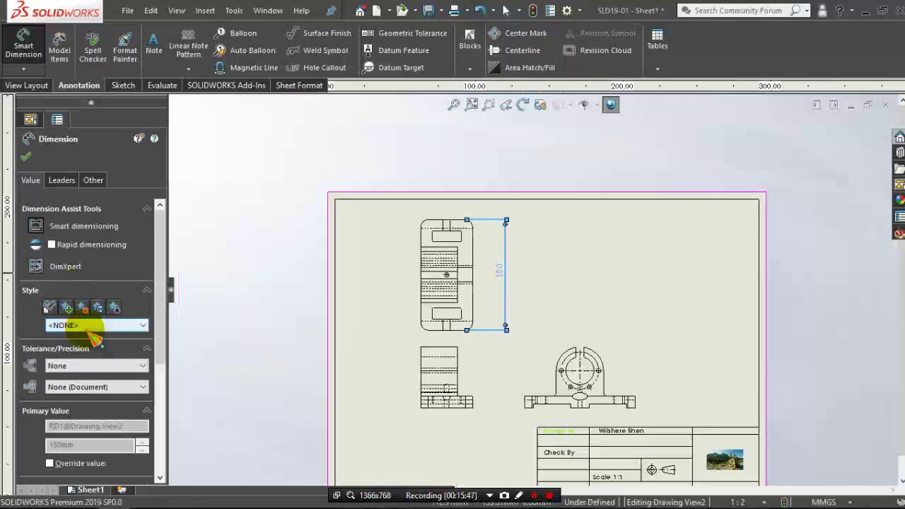
scroll(164, 311, down, 3)
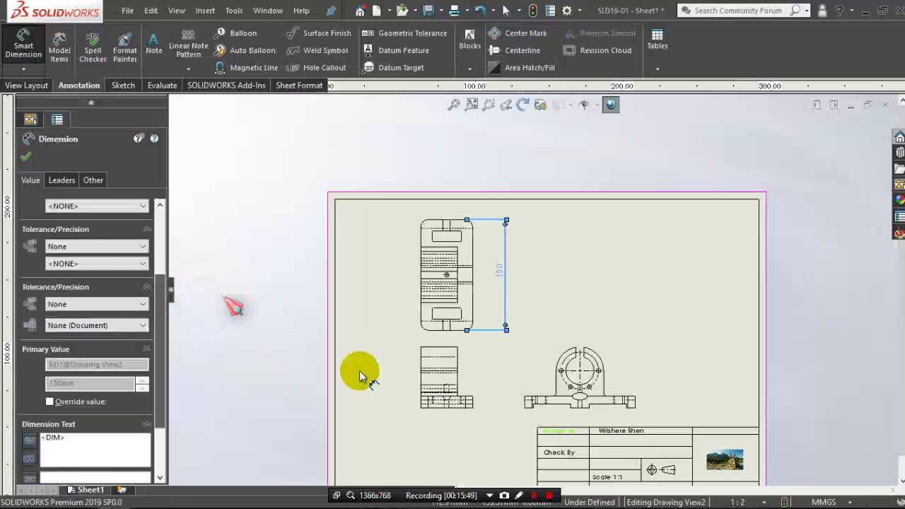
scroll(464, 373, down, 3)
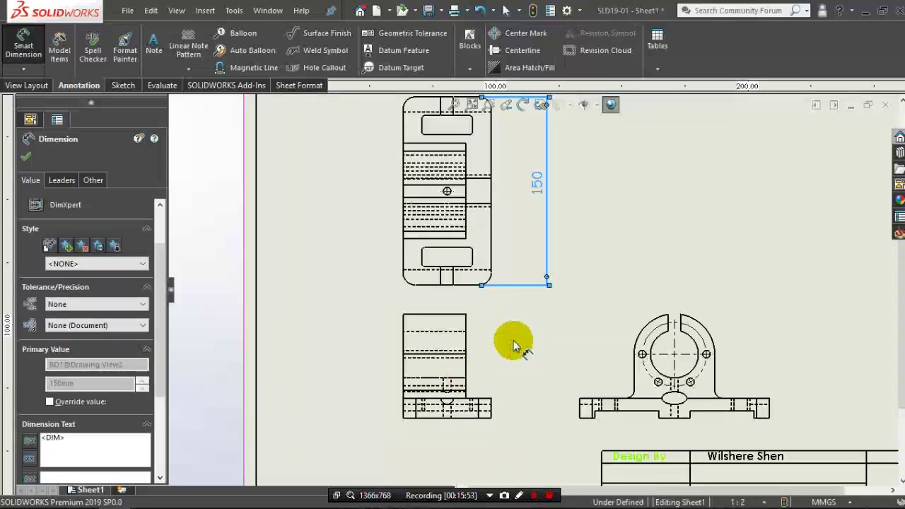
scroll(493, 244, up, 2)
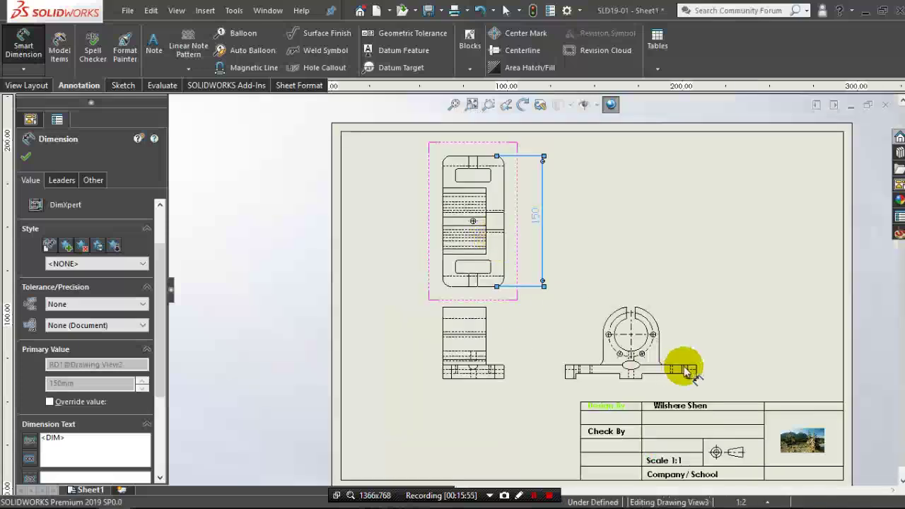
scroll(503, 270, down, 2)
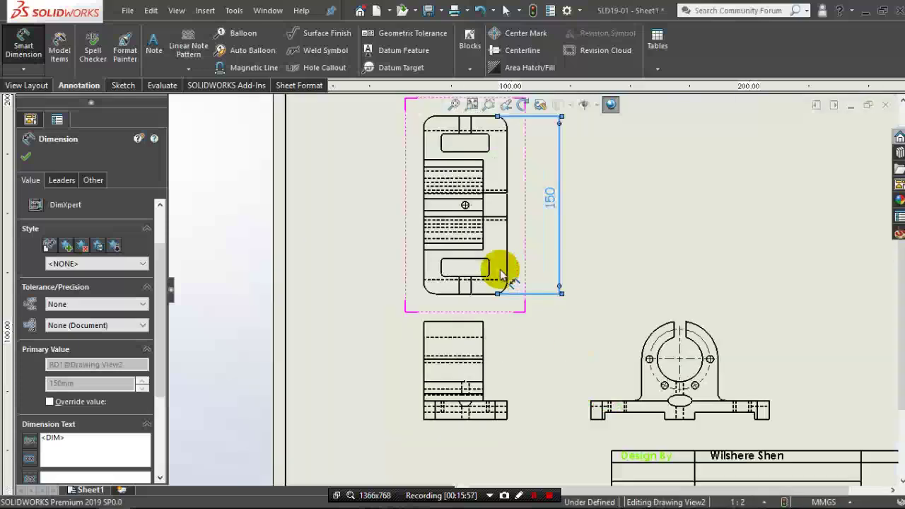
scroll(499, 271, down, 2)
scroll(497, 267, down, 1)
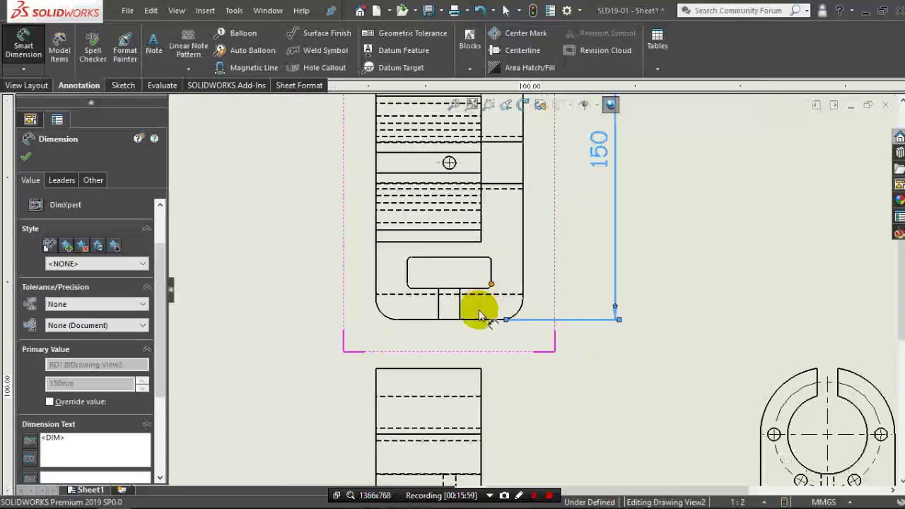
- Add an R10 corner radius and a 70 width dimension below the top view
click(387, 320)
click(319, 331)
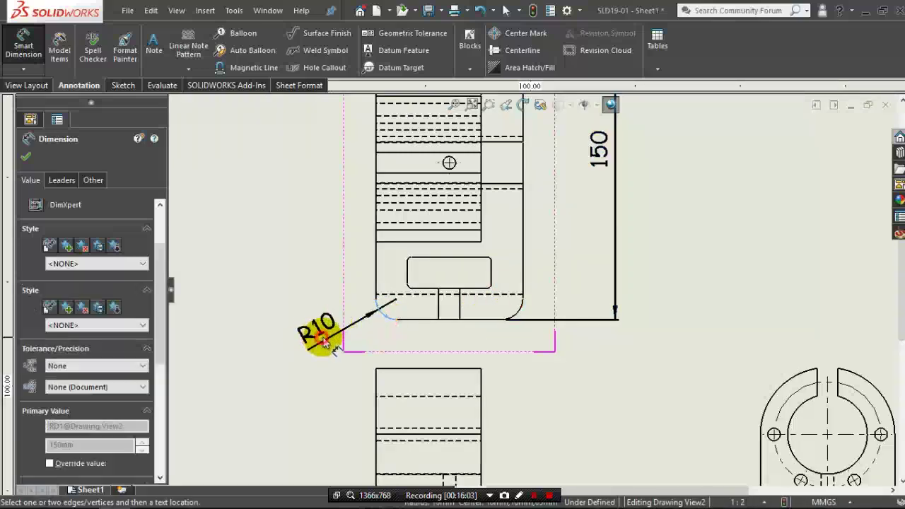
click(376, 265)
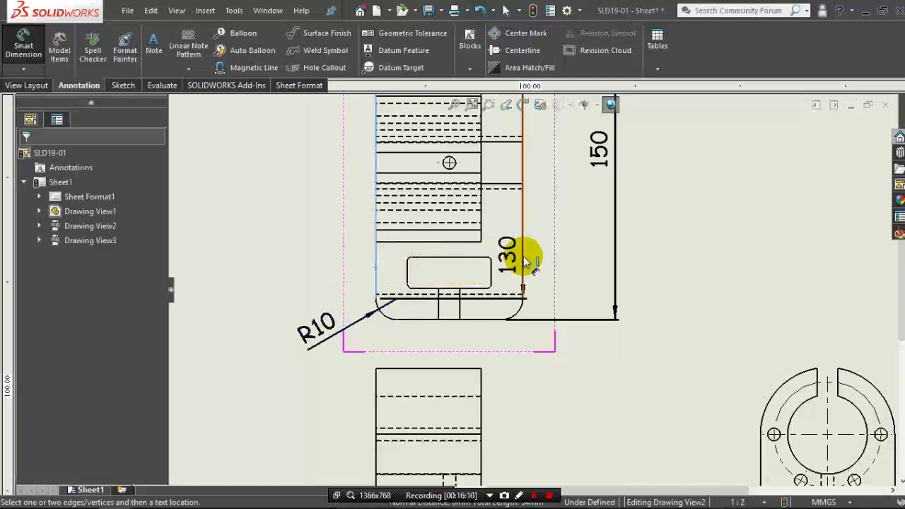
click(522, 257)
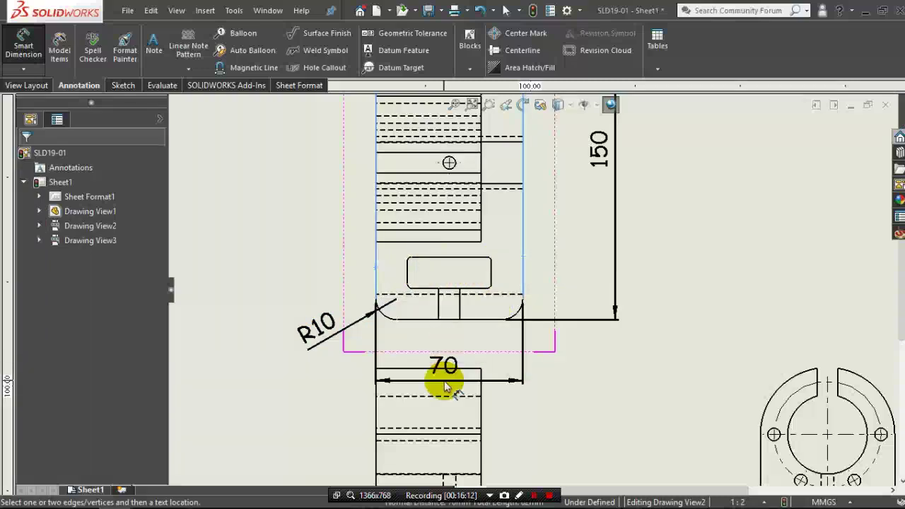
click(442, 381)
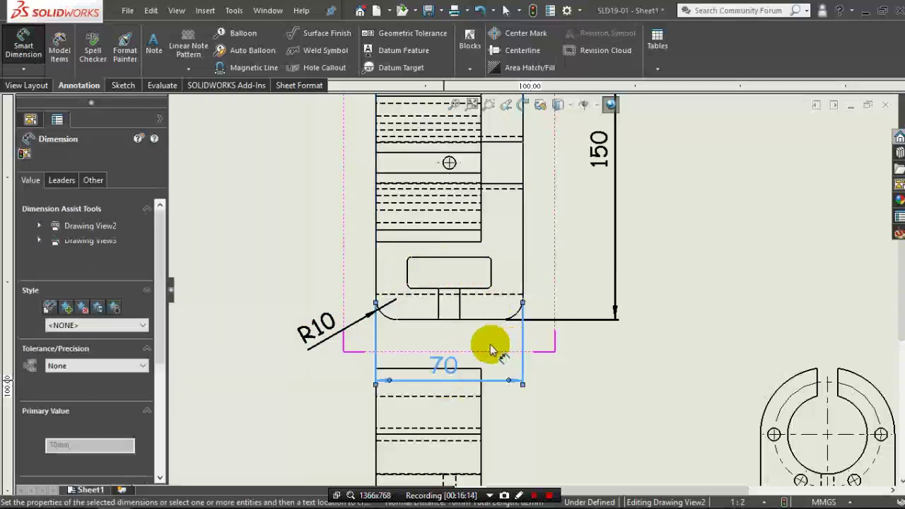
- Exit dimensioning and nudge the lower drawing view down slightly
scroll(491, 344, up, 5)
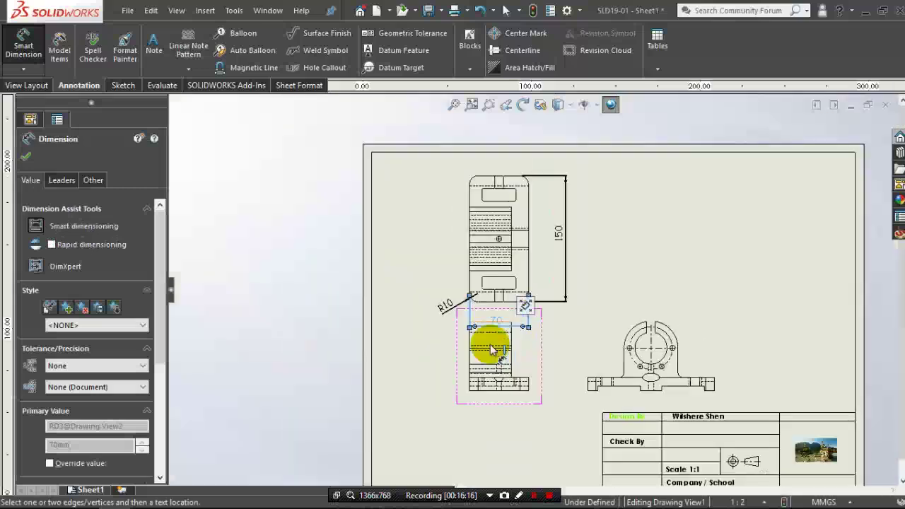
scroll(564, 324, down, 1)
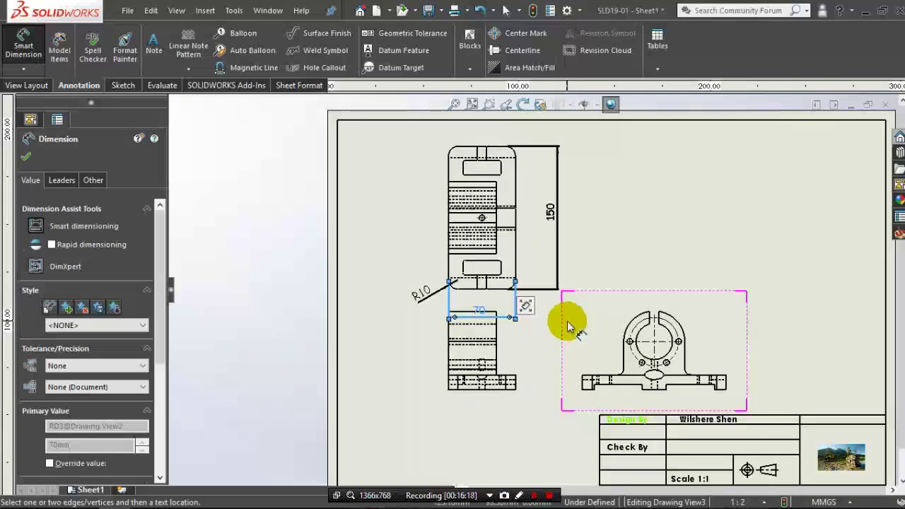
scroll(563, 325, down, 1)
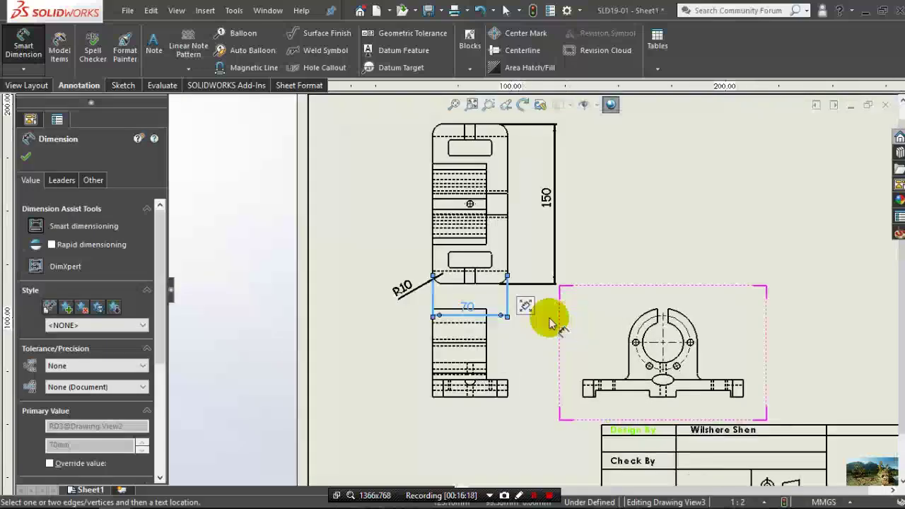
right_click(350, 210)
click(379, 264)
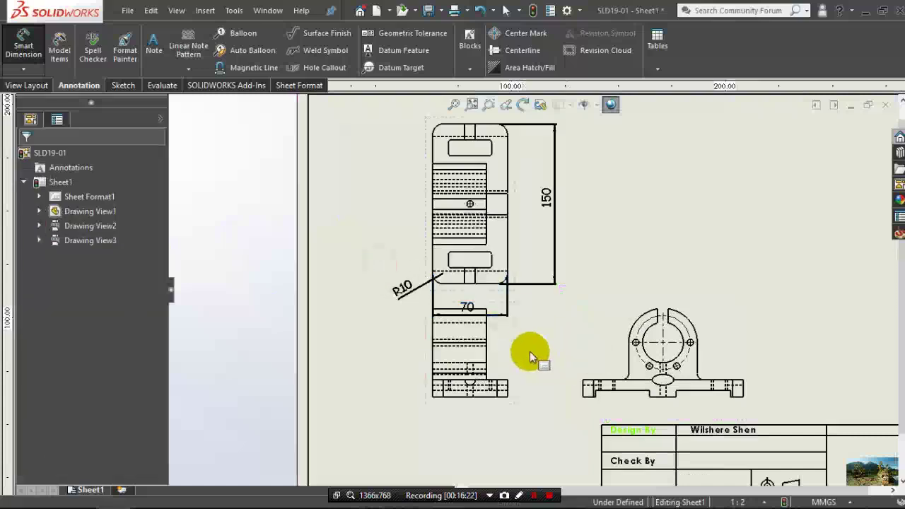
mouse_move(521, 340)
mouse_down()
mouse_move(501, 365)
mouse_move(515, 360)
mouse_up()
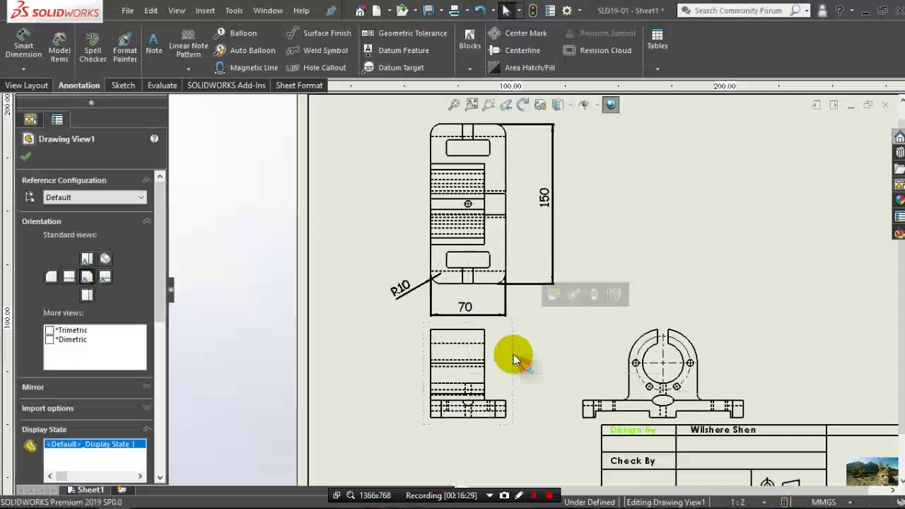
- Raise the top view slightly and move the top and side views to the sheet's right
key(f)
scroll(623, 272, down, 2)
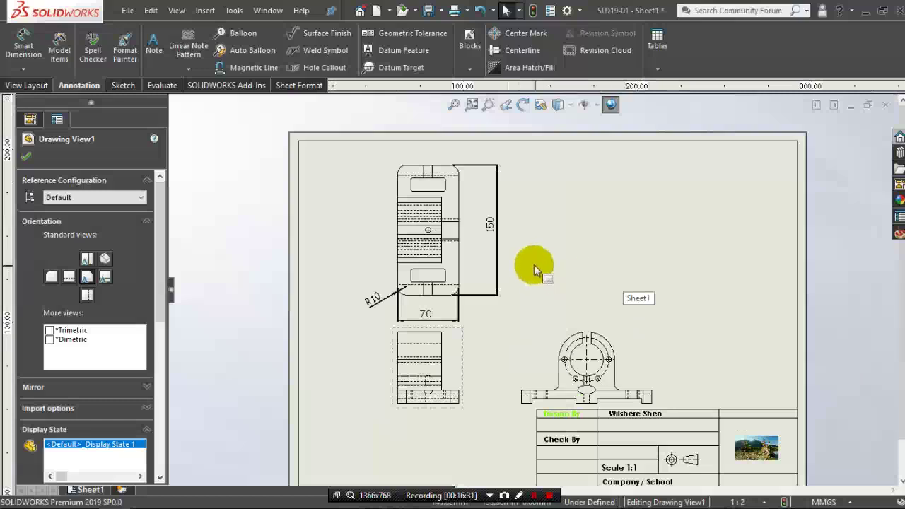
scroll(534, 264, down, 1)
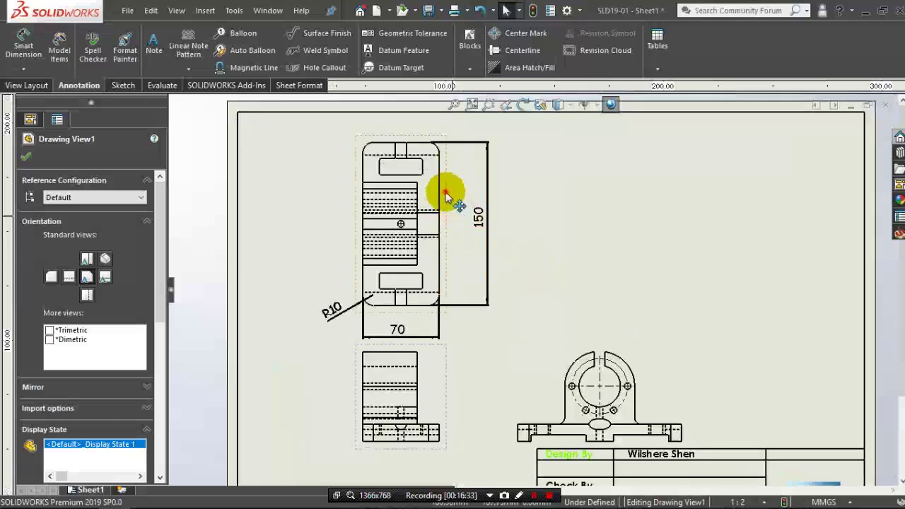
drag(448, 193, 445, 183)
click(457, 393)
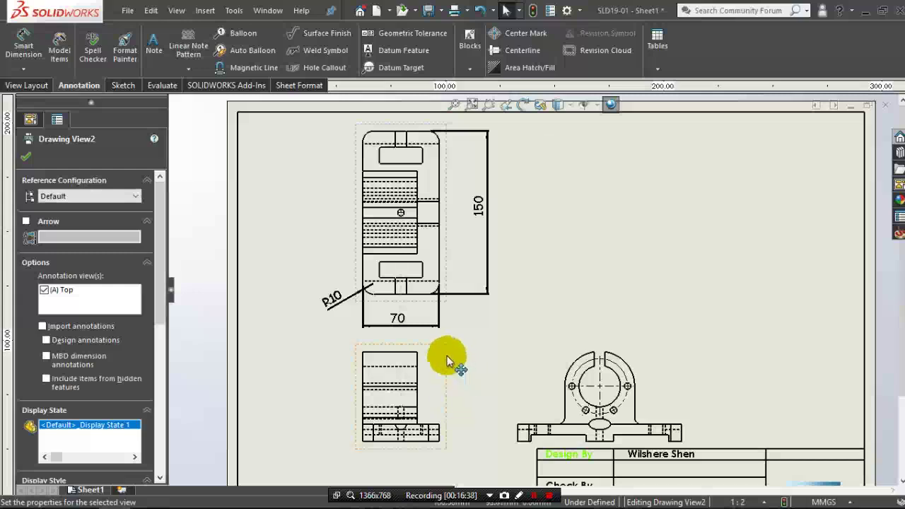
mouse_move(578, 349)
mouse_down()
mouse_move(701, 338)
mouse_move(791, 346)
mouse_up()
- Move the front view left and bring the side and top views back closer to it
click(654, 357)
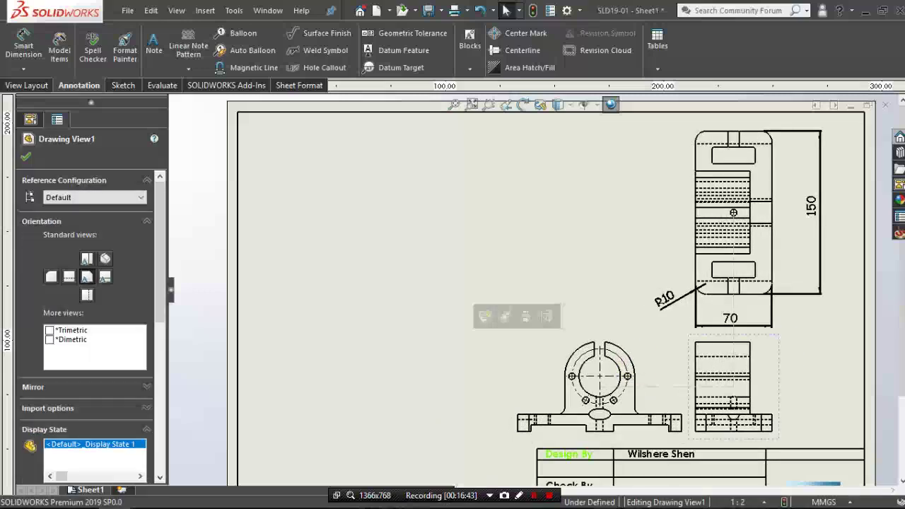
mouse_move(436, 347)
mouse_down()
mouse_move(406, 348)
mouse_move(429, 348)
mouse_up()
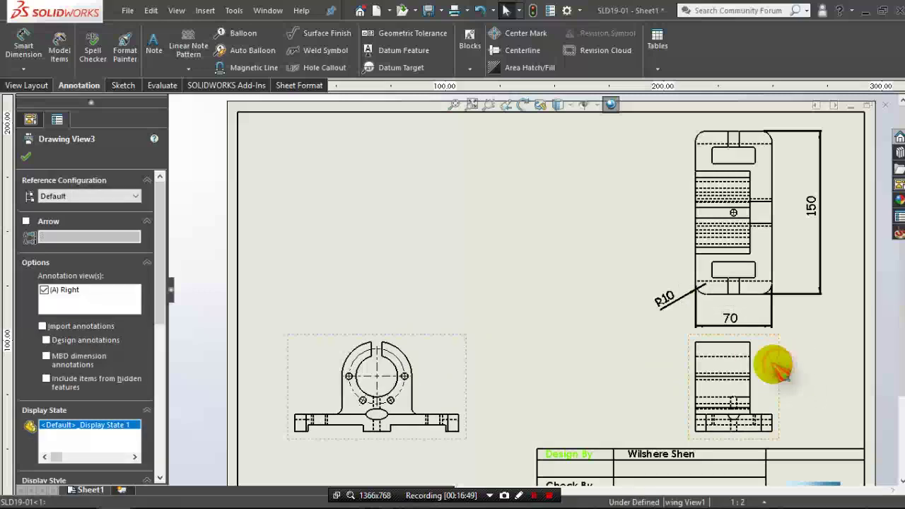
drag(776, 368, 650, 372)
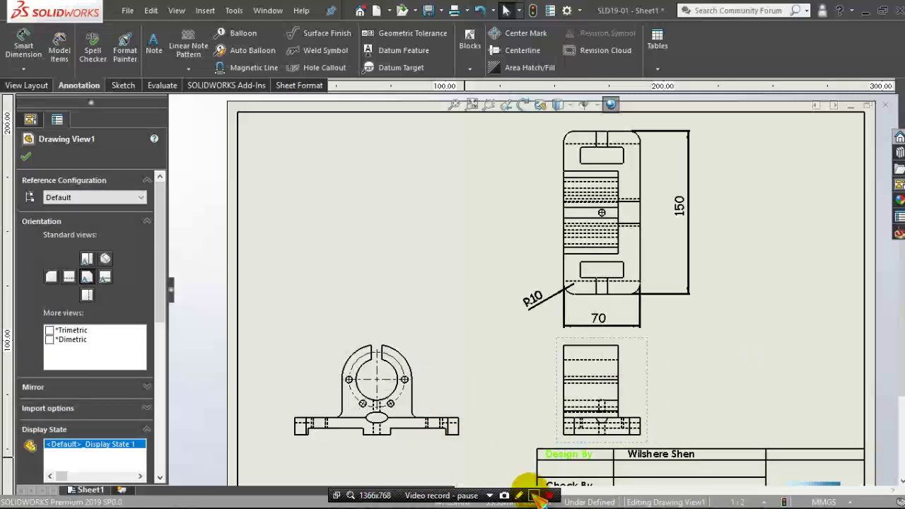
scroll(407, 439, down, 2)
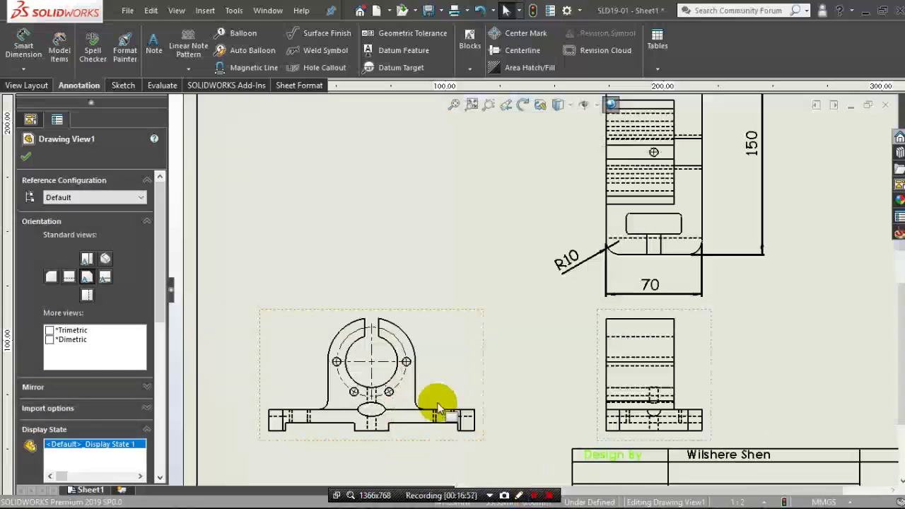
click(23, 46)
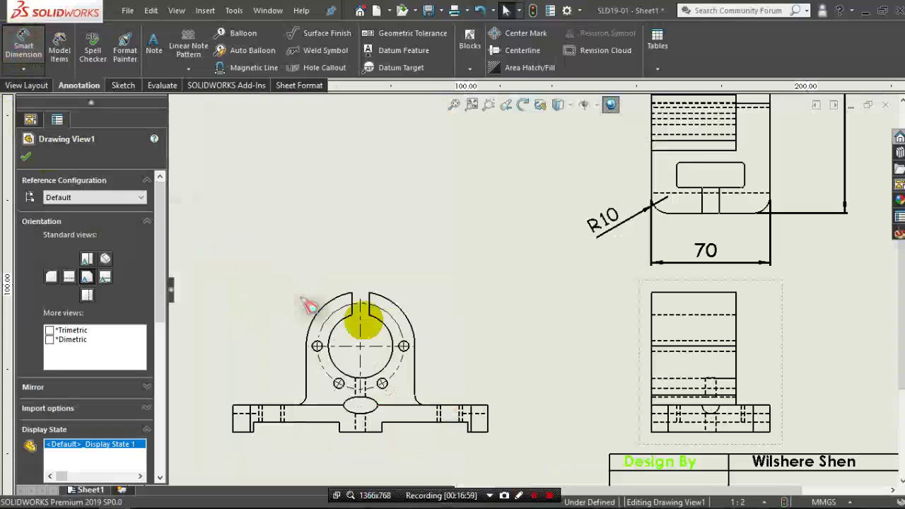
- Dimension the front view's dashed central circle as Ø51, switching it from R26 radius display
scroll(439, 332, down, 1)
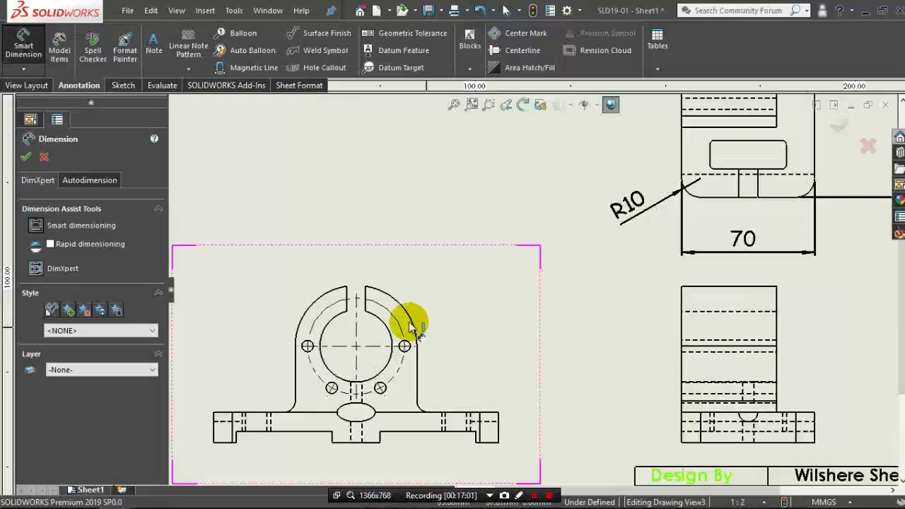
click(404, 296)
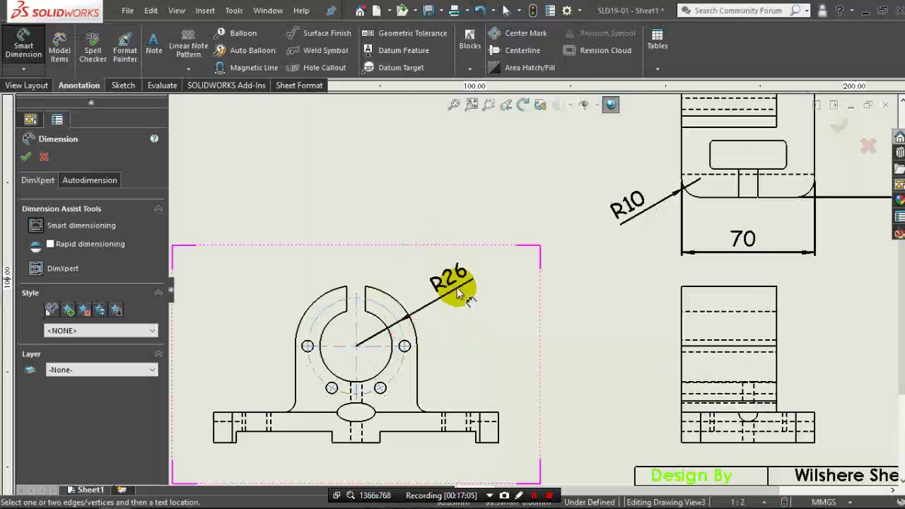
click(480, 262)
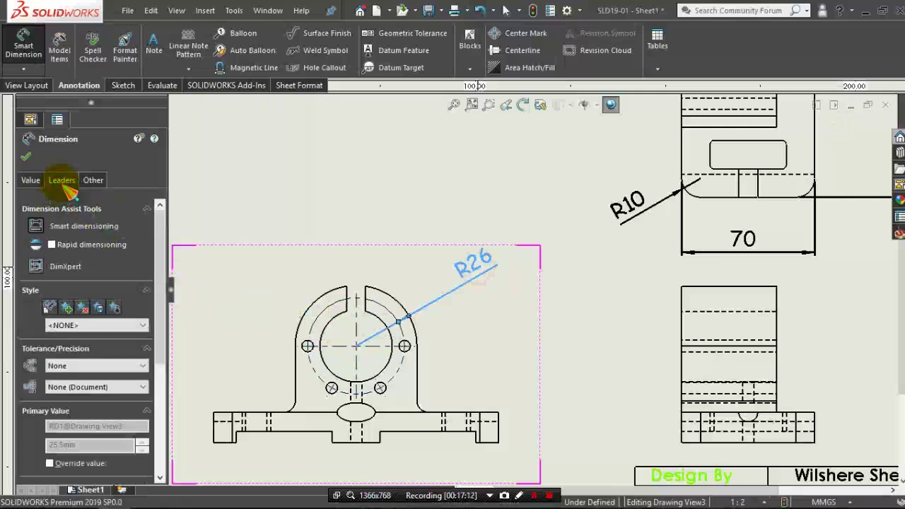
click(63, 184)
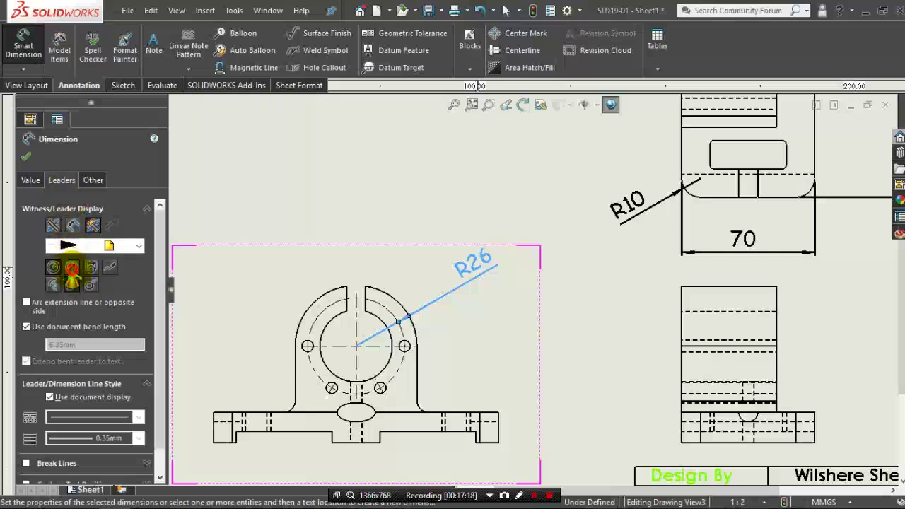
click(71, 267)
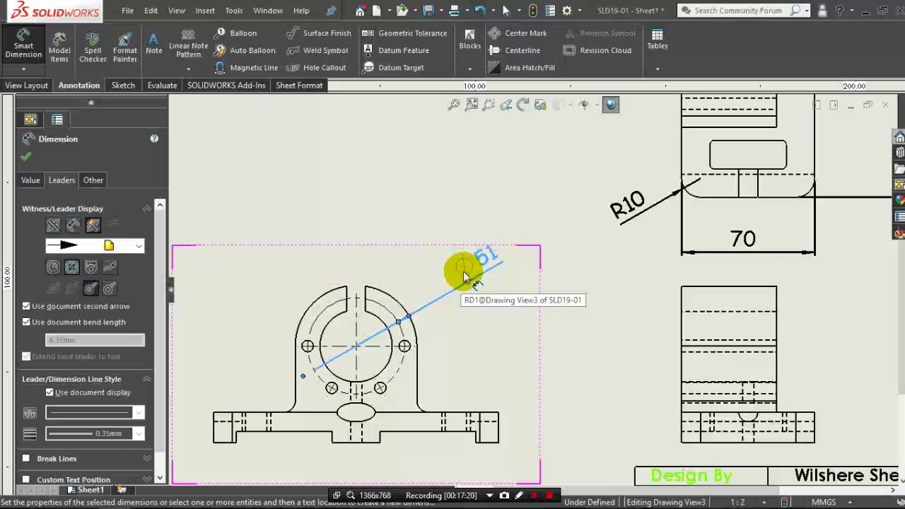
drag(465, 276, 417, 290)
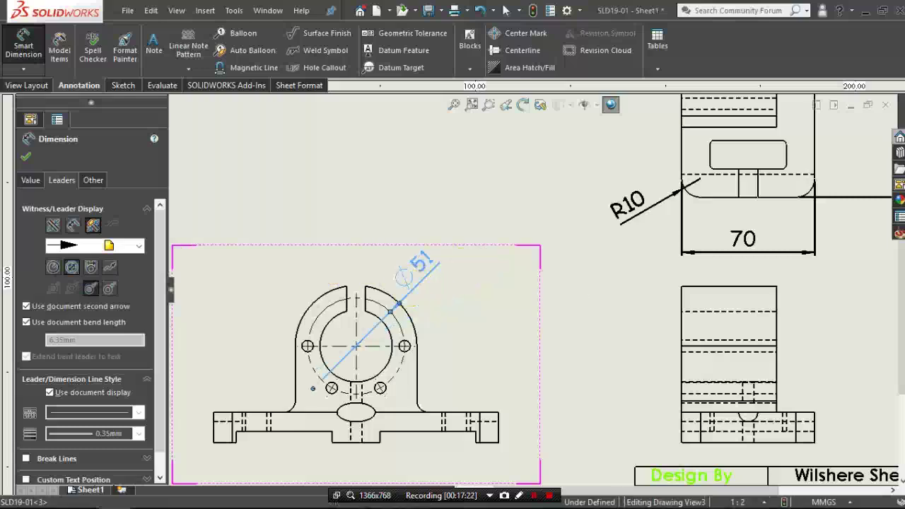
click(99, 182)
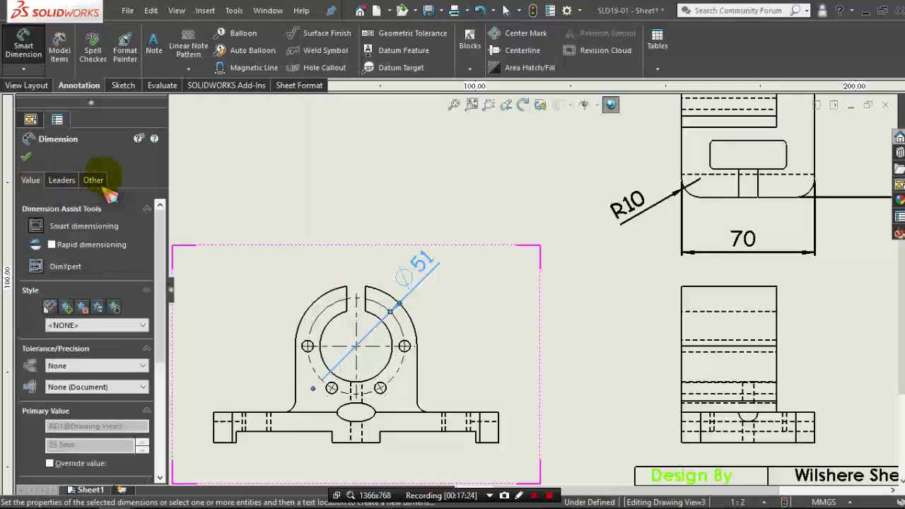
click(25, 156)
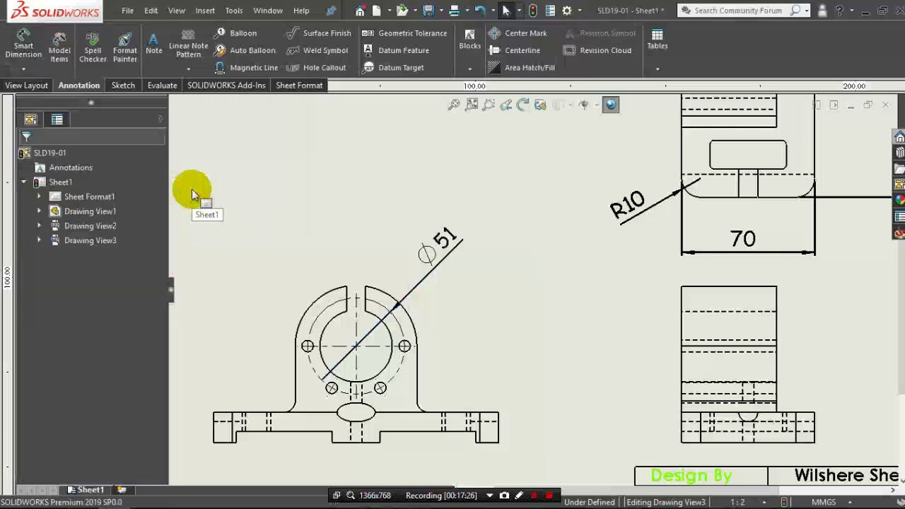
- Add an R32 radius dimension to the front view's outer arc
click(314, 339)
click(23, 49)
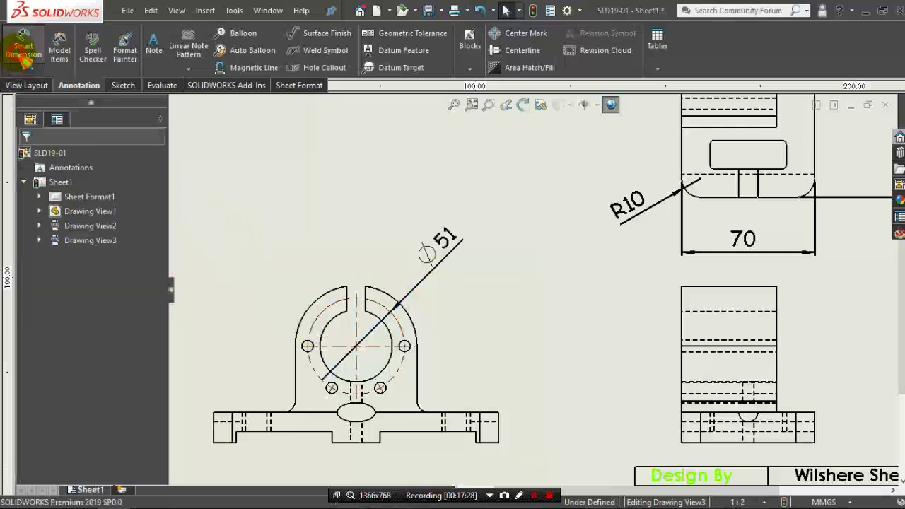
click(314, 306)
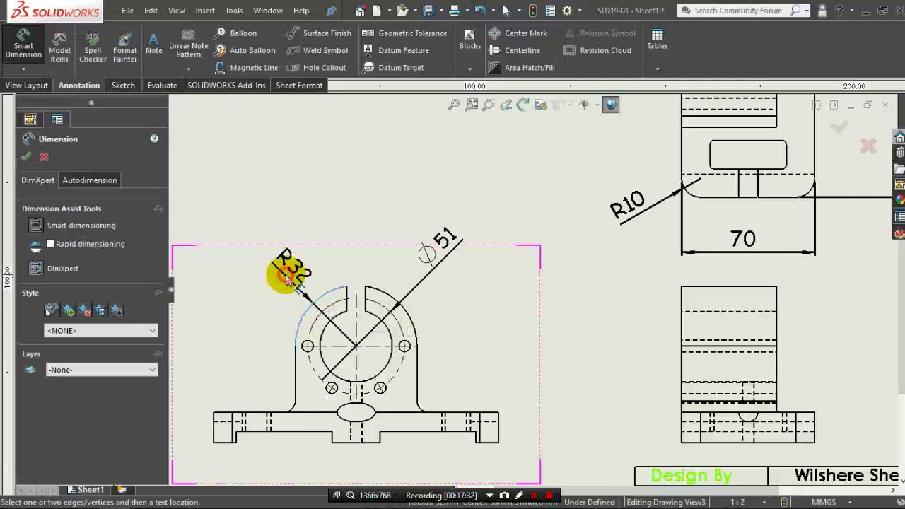
click(287, 279)
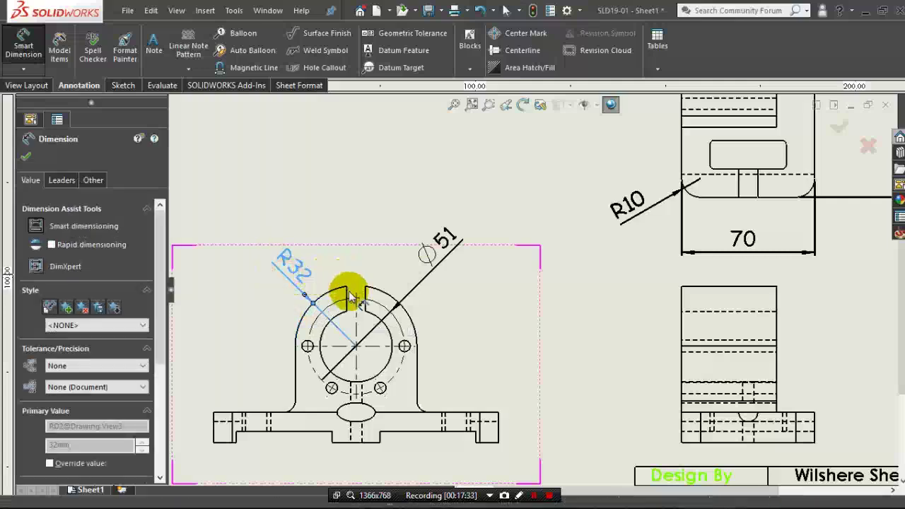
- Dimension the top slot's width as 10, placed above the slot
scroll(346, 287, down, 2)
scroll(349, 292, down, 2)
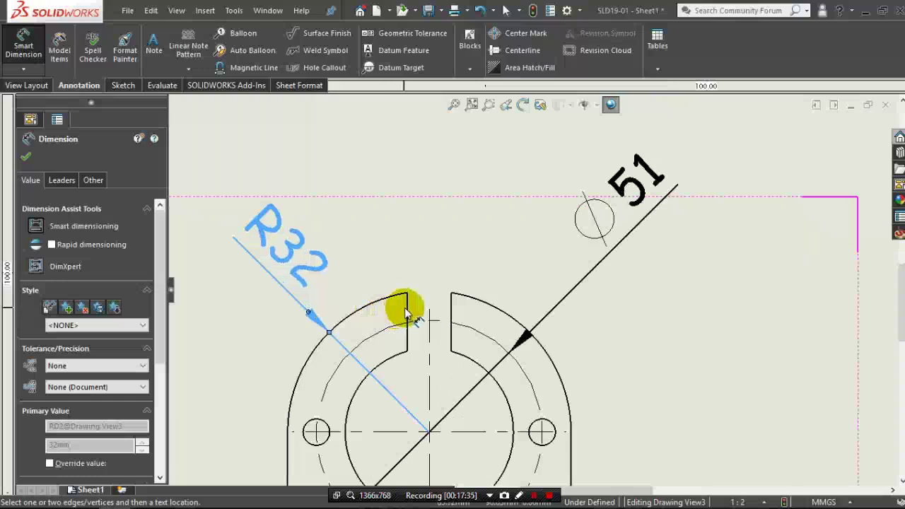
click(407, 313)
click(450, 306)
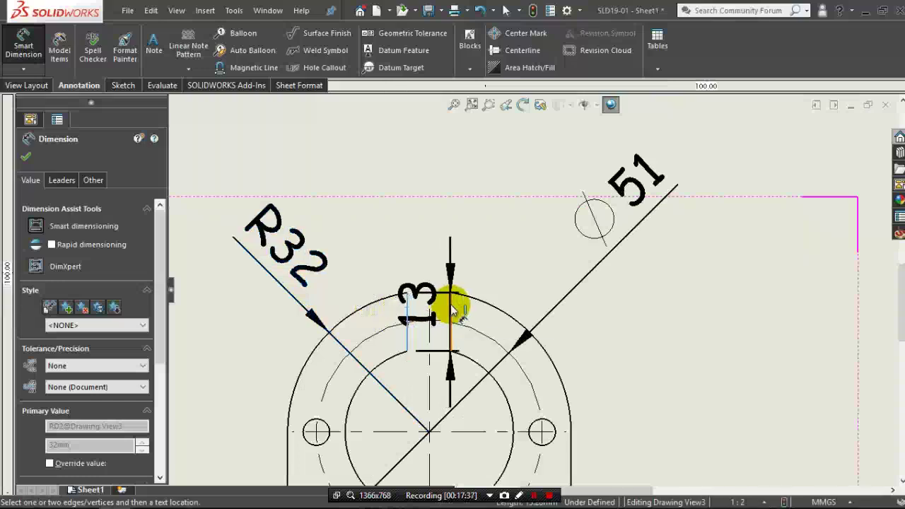
click(427, 169)
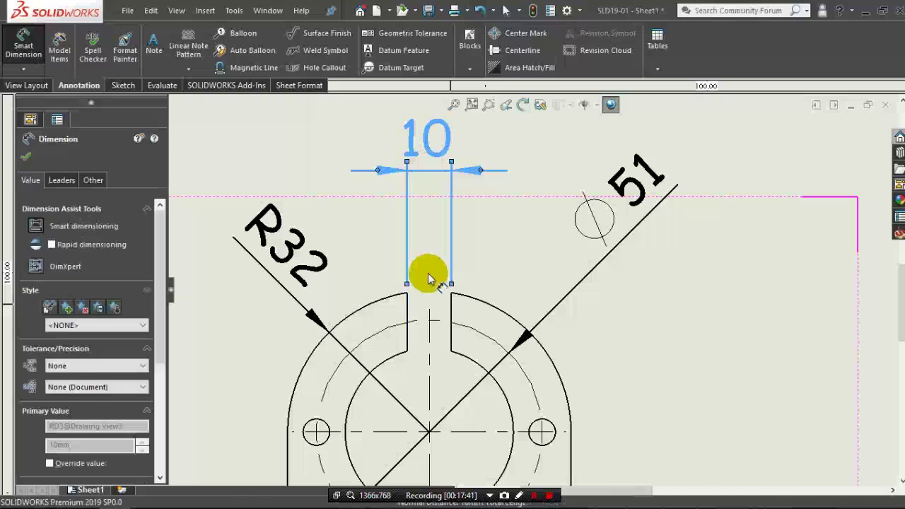
scroll(422, 278, up, 8)
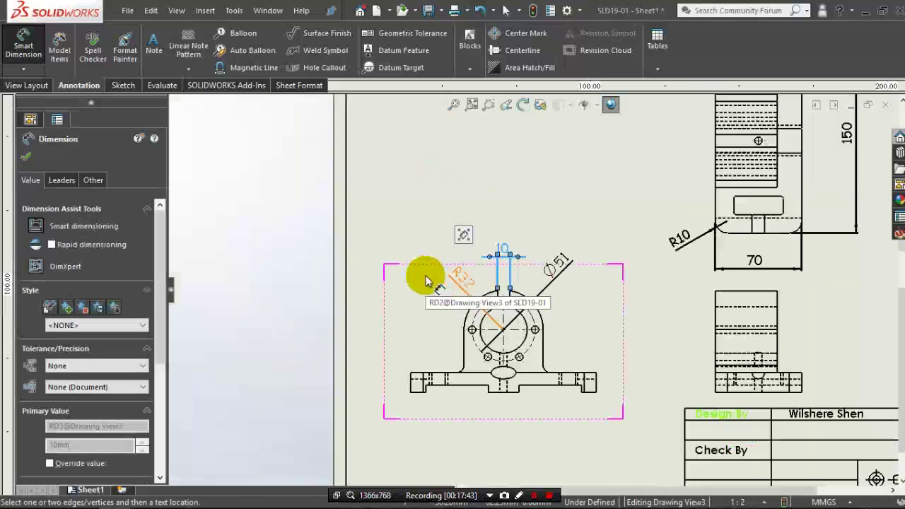
scroll(425, 280, up, 1)
scroll(562, 329, down, 1)
scroll(551, 311, down, 1)
scroll(550, 316, down, 2)
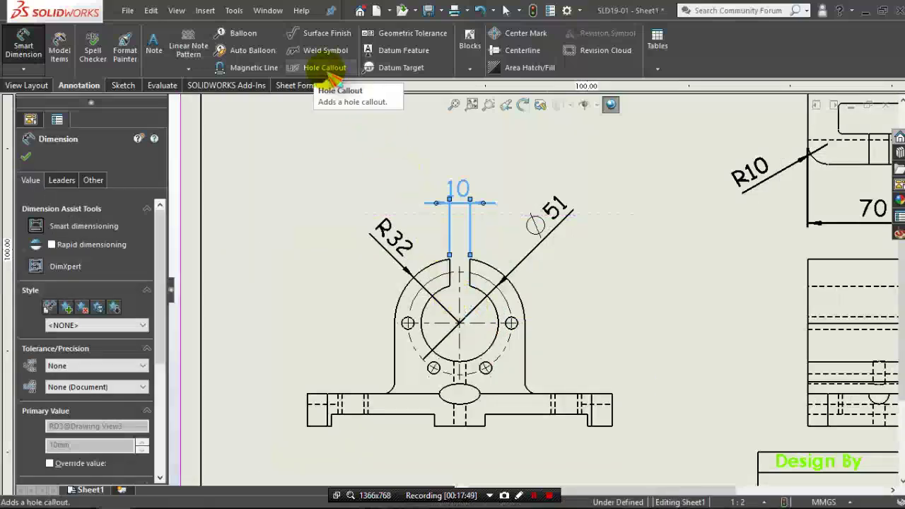
- Label the right small hole with a hole callout reading Ø6 x4 THRU
click(327, 68)
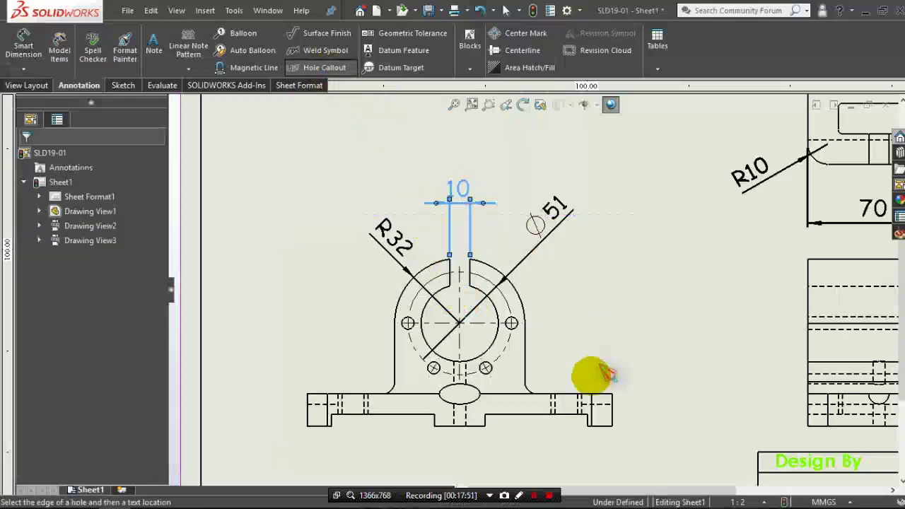
click(551, 308)
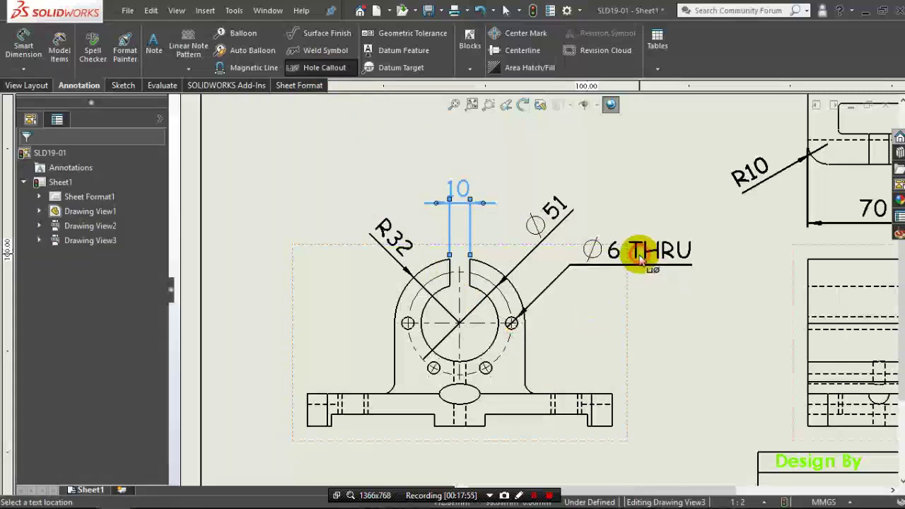
click(642, 259)
click(606, 256)
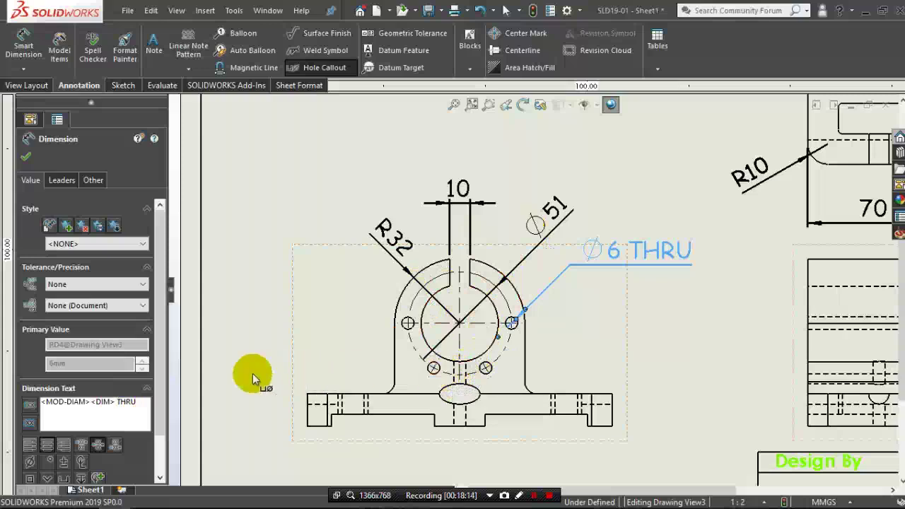
text(x2)
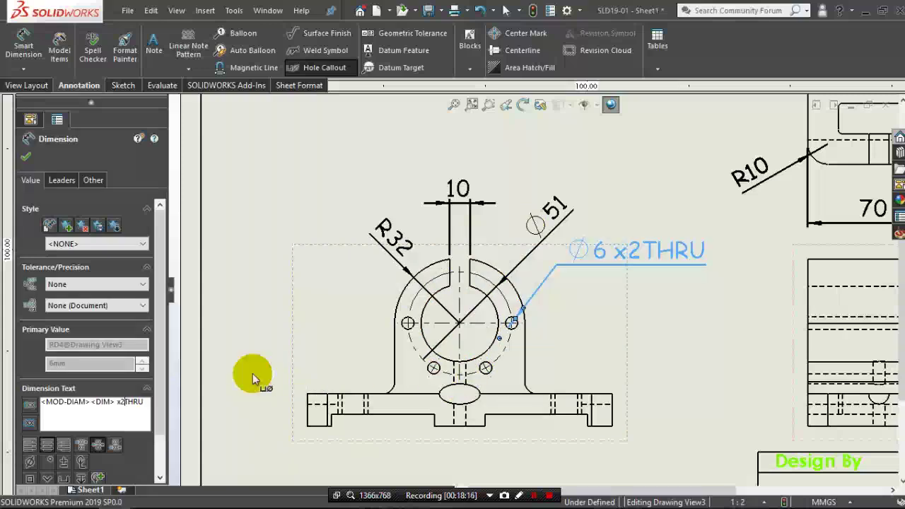
key(BackSpace)
text(4)
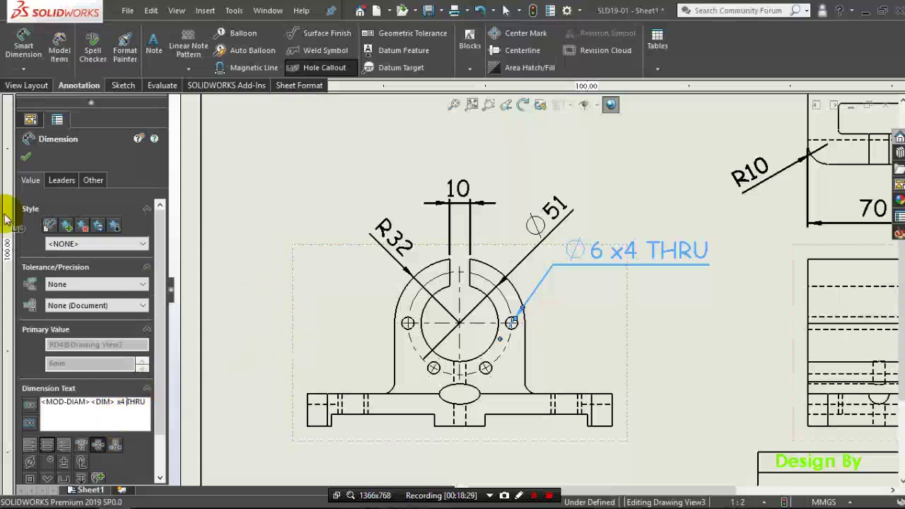
click(22, 160)
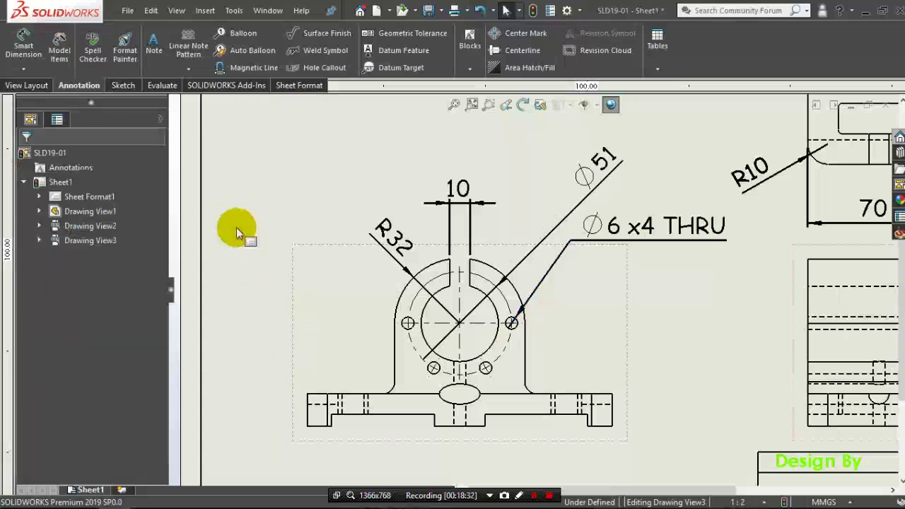
- Add a vertical 16 dimension on the base's right-end edge
scroll(237, 233, up, 2)
scroll(646, 367, down, 1)
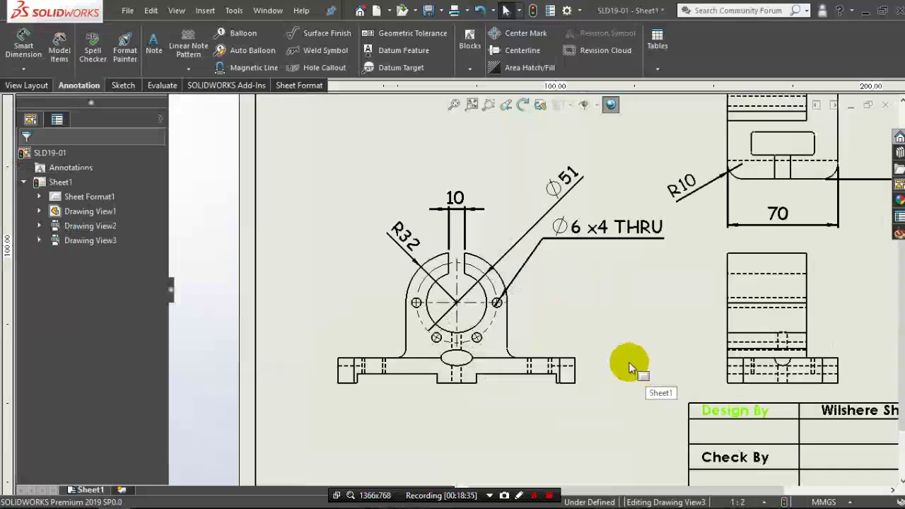
scroll(629, 362, up, 1)
scroll(603, 302, down, 1)
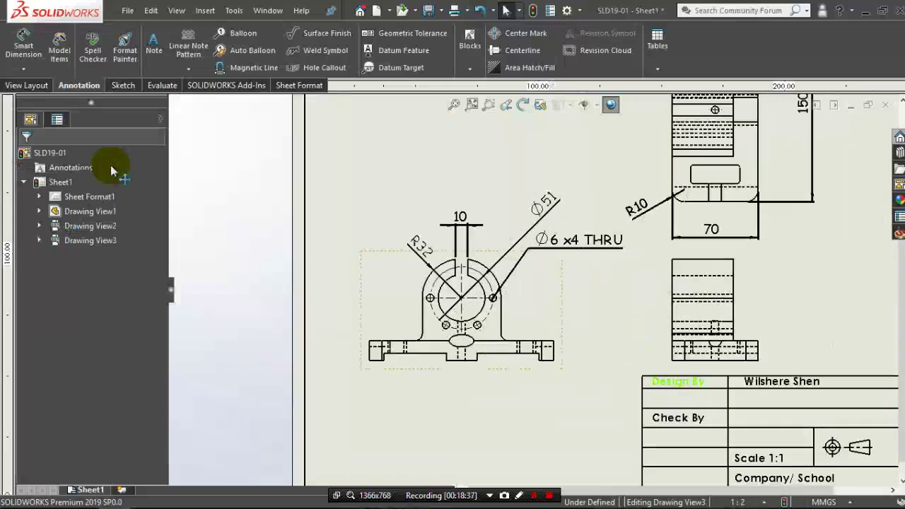
click(24, 50)
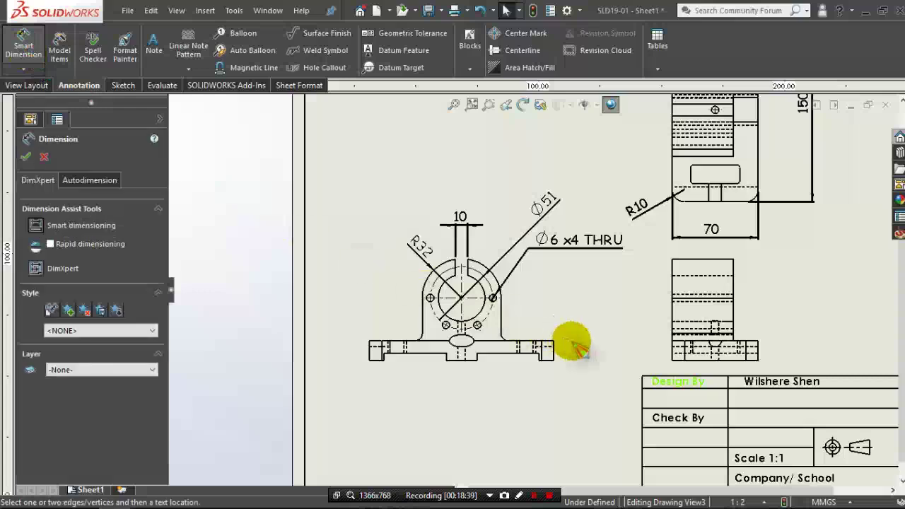
scroll(559, 341, down, 1)
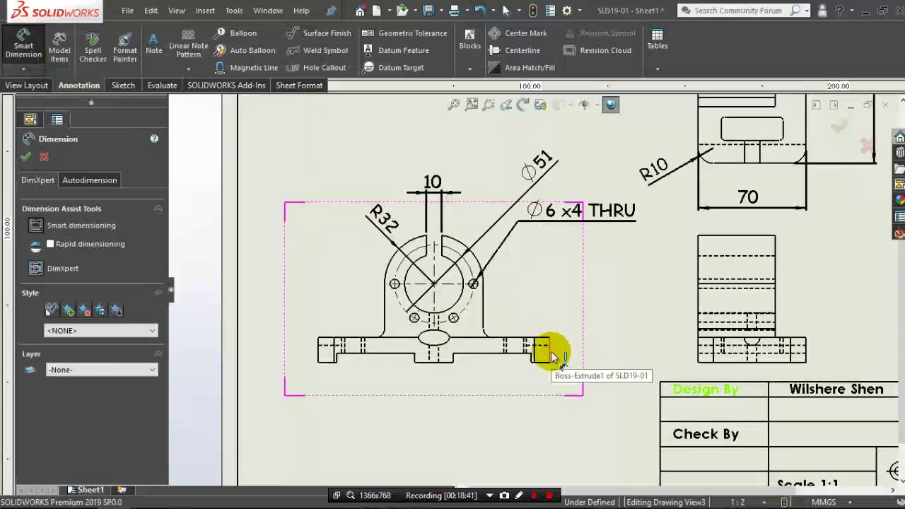
click(550, 347)
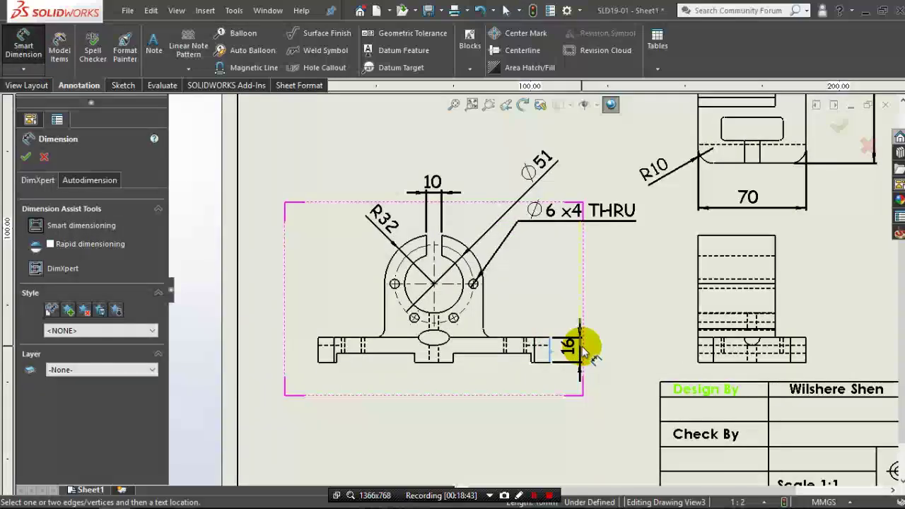
click(581, 351)
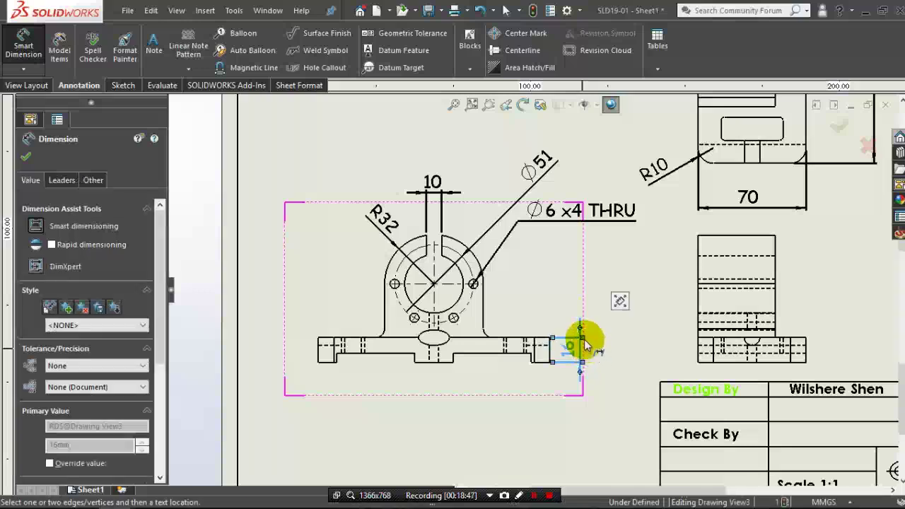
- Flip the 16 dimension's arrows so they sit inside the extension lines
scroll(584, 342, down, 3)
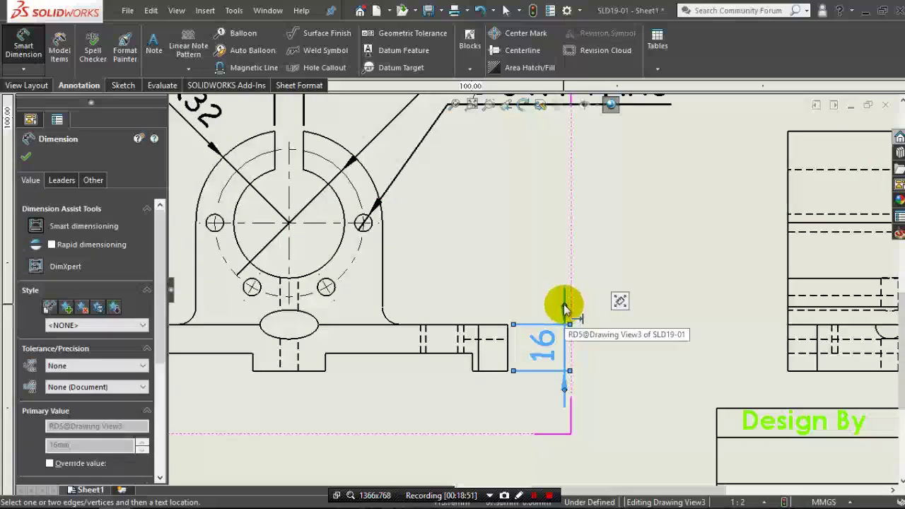
drag(564, 307, 566, 361)
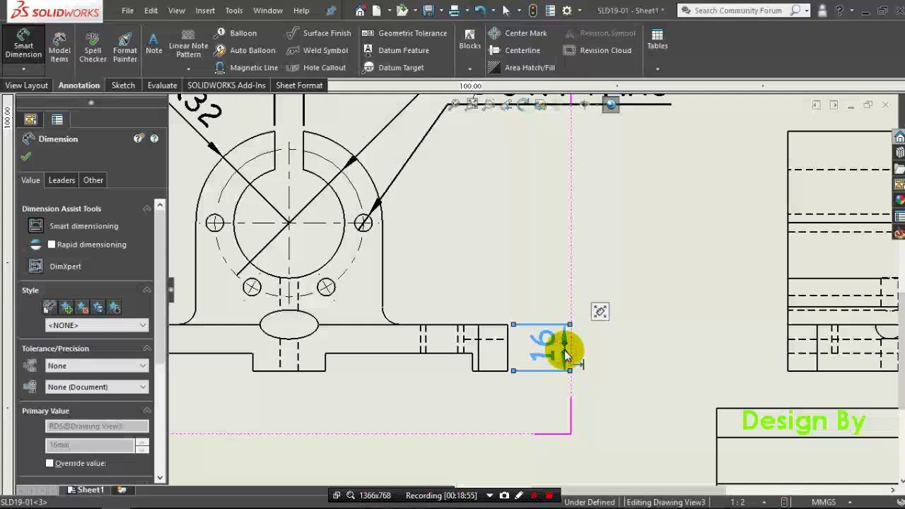
click(565, 351)
key(Escape)
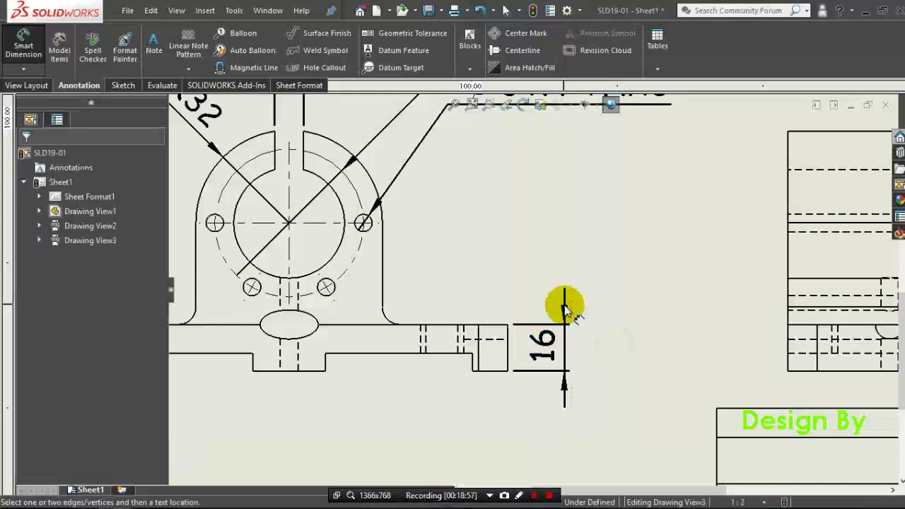
click(565, 307)
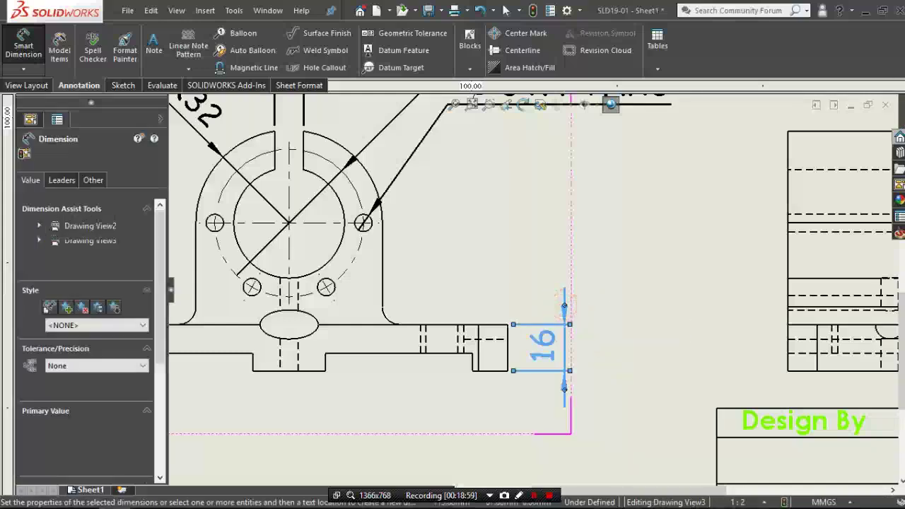
click(564, 307)
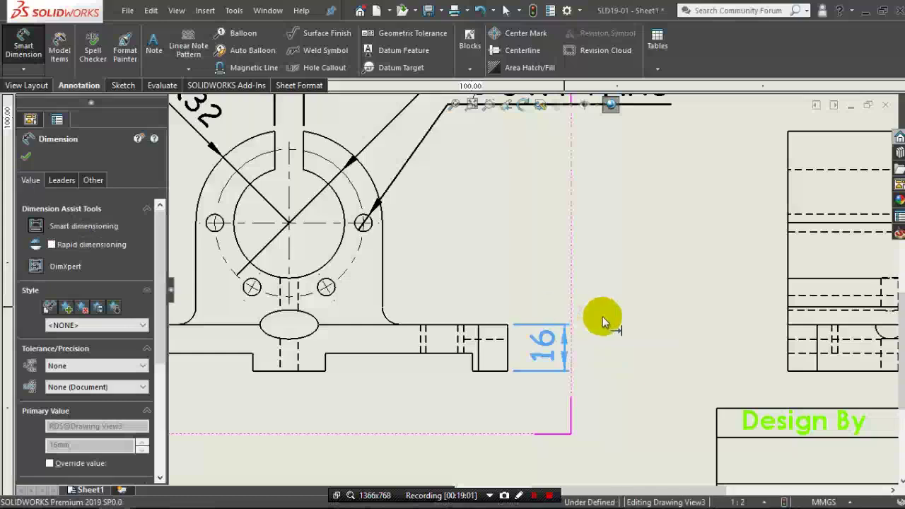
click(576, 358)
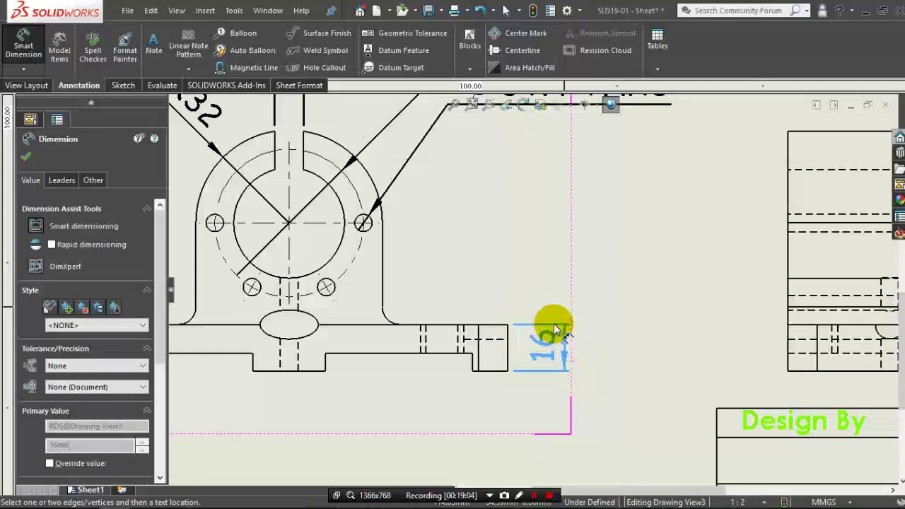
scroll(534, 288, up, 2)
click(580, 10)
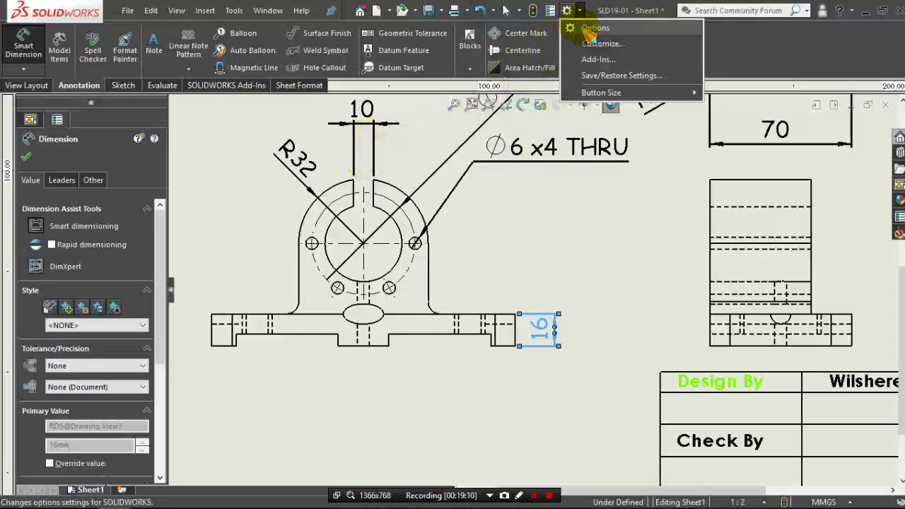
- Show the drawing's Document Properties Dimensions page (ISO-MODIFIED, Comic Sans MS), with the dialog moved left
click(594, 28)
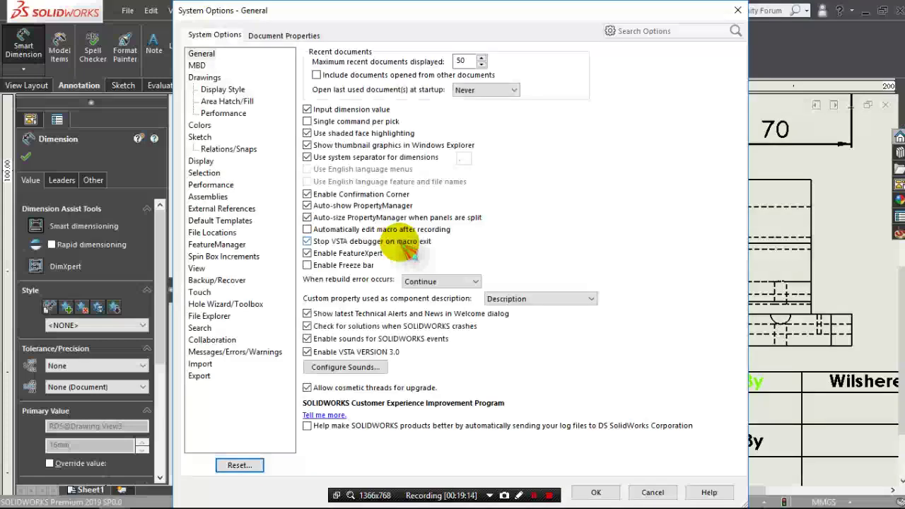
click(285, 34)
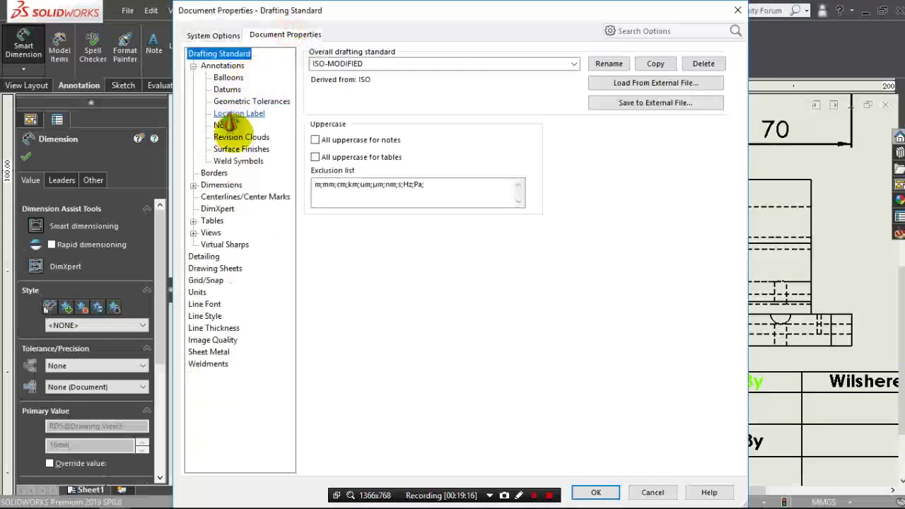
click(223, 184)
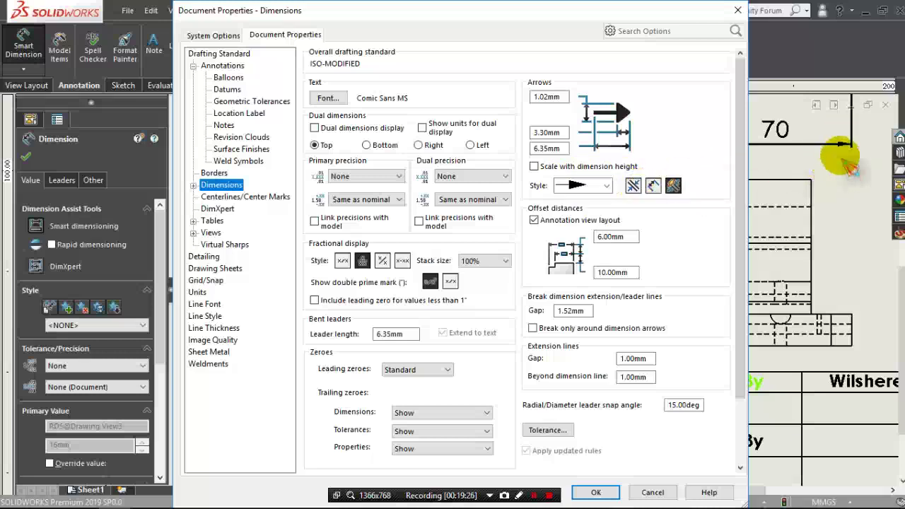
drag(595, 14, 304, 18)
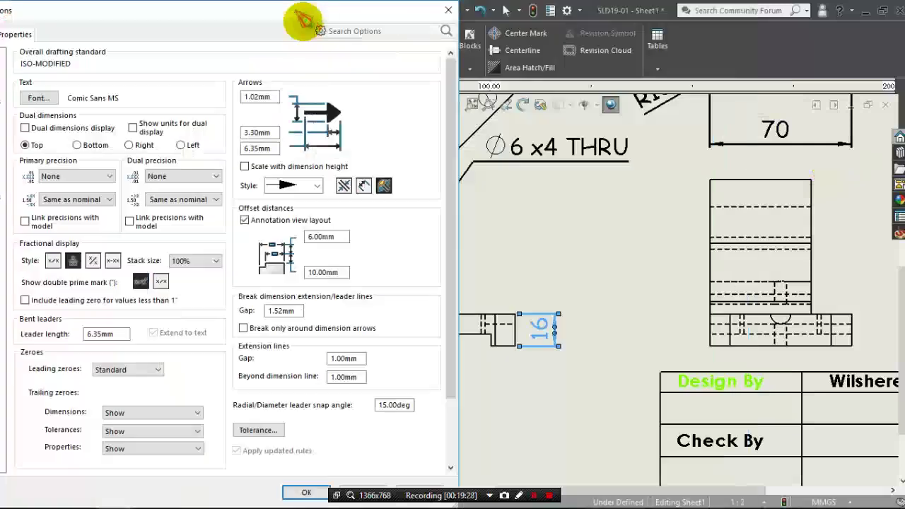
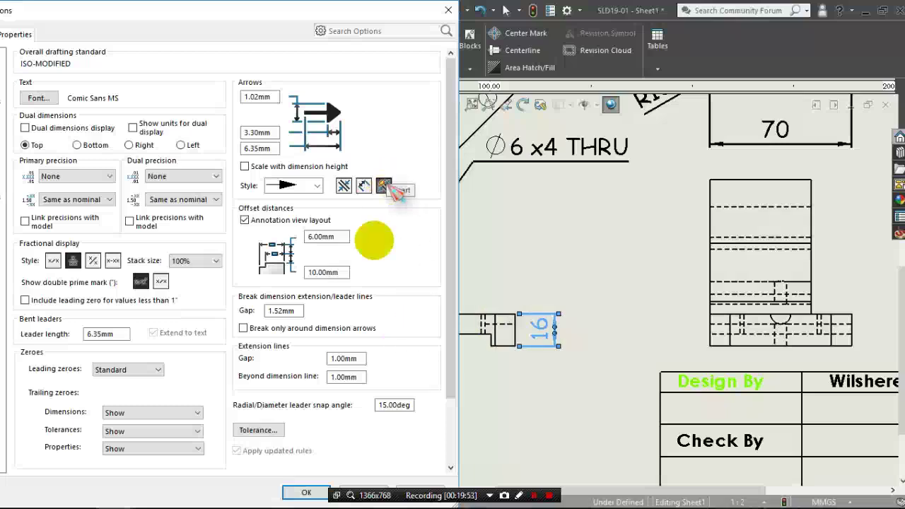
- Close Document Properties and add the 12 dimension below the front view's base step
key(Return)
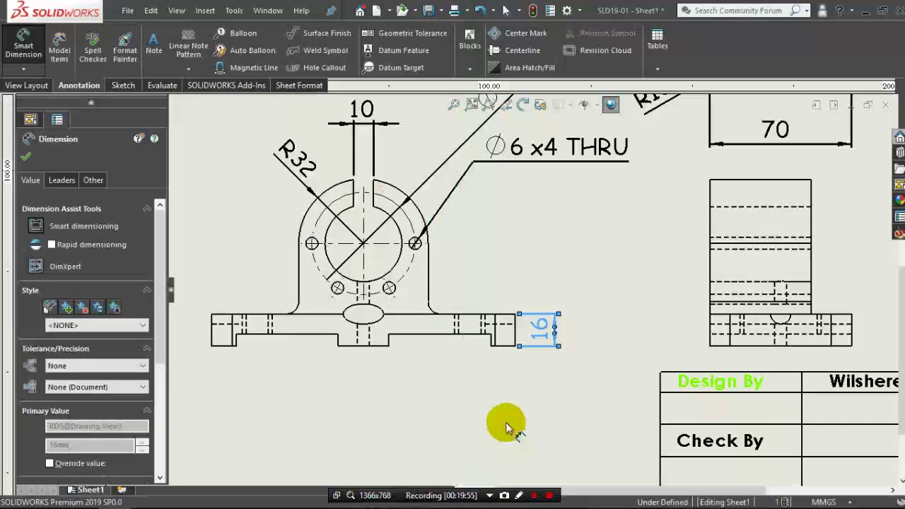
scroll(505, 420, up, 1)
scroll(283, 331, down, 1)
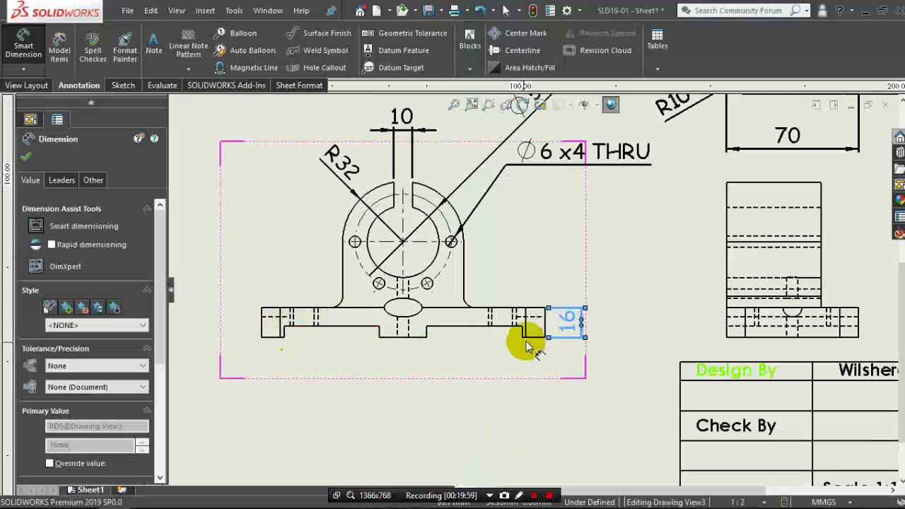
click(539, 320)
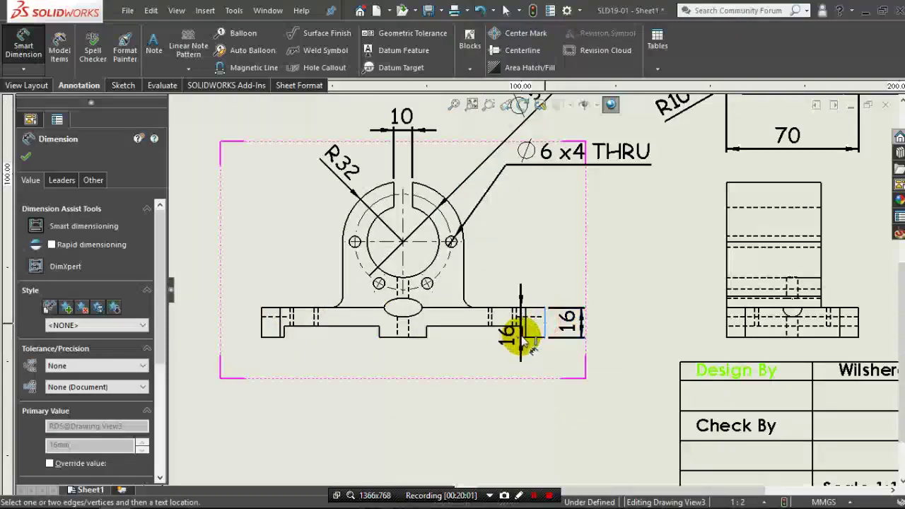
click(522, 351)
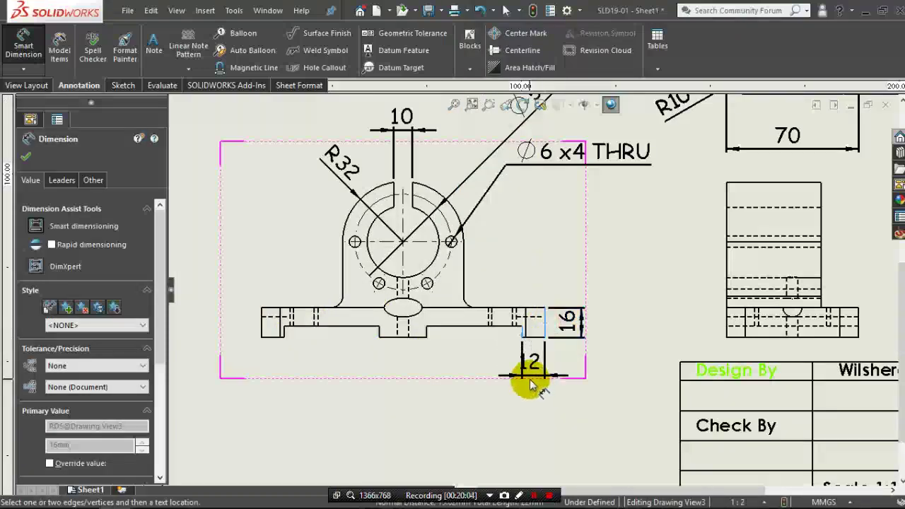
click(576, 372)
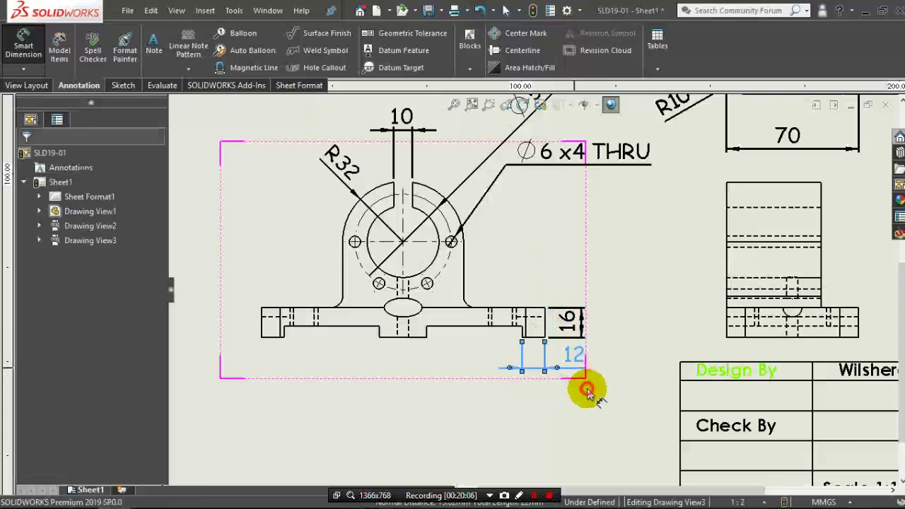
- Add the 63 dimension below the front view and the 25 dimension under the slot
click(546, 322)
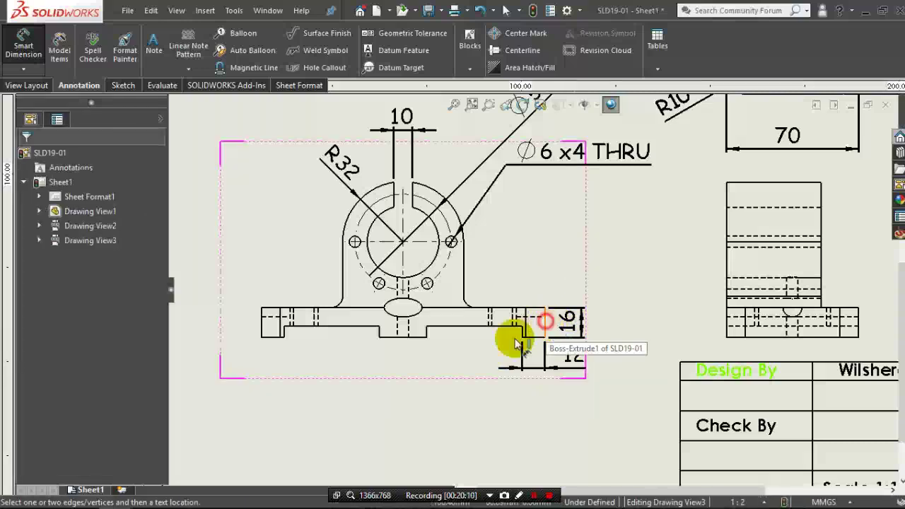
click(426, 333)
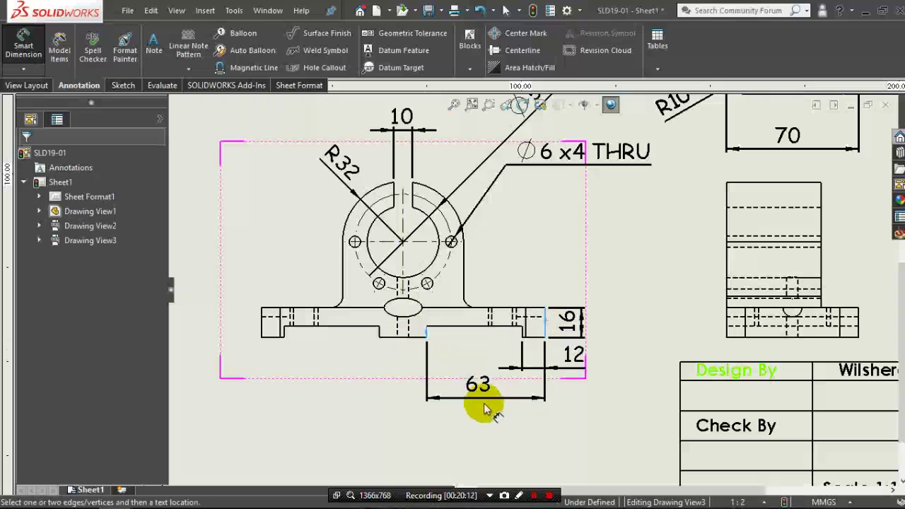
click(491, 400)
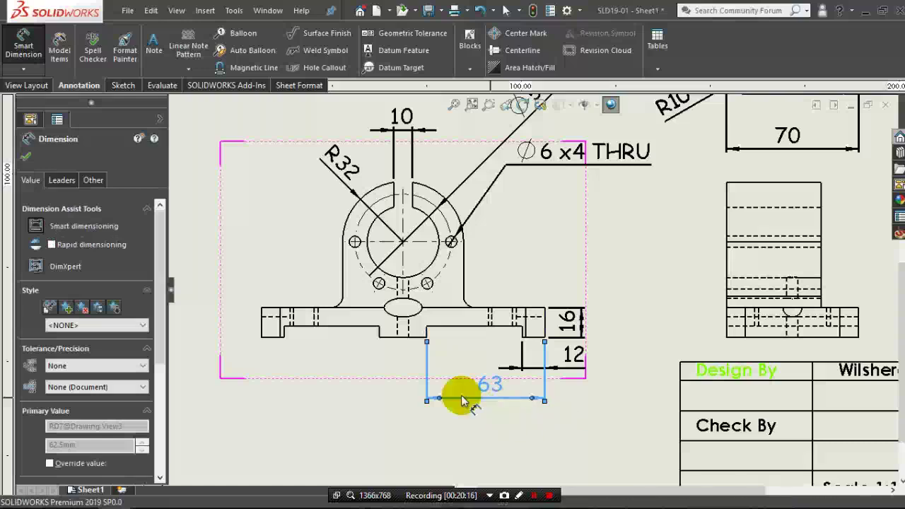
key(Escape)
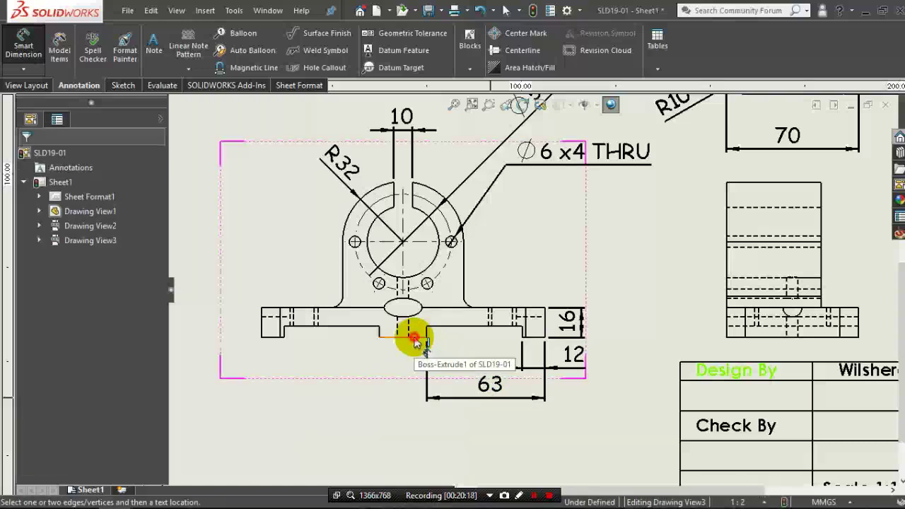
click(416, 339)
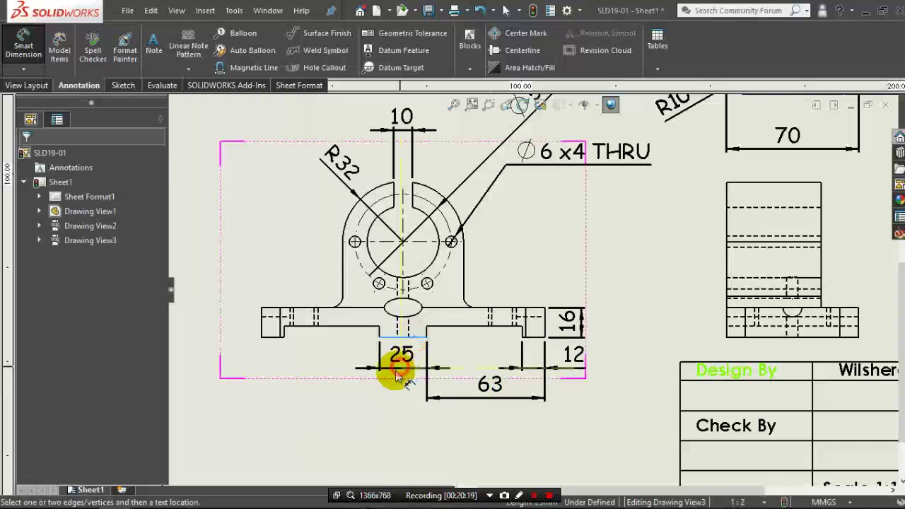
click(399, 375)
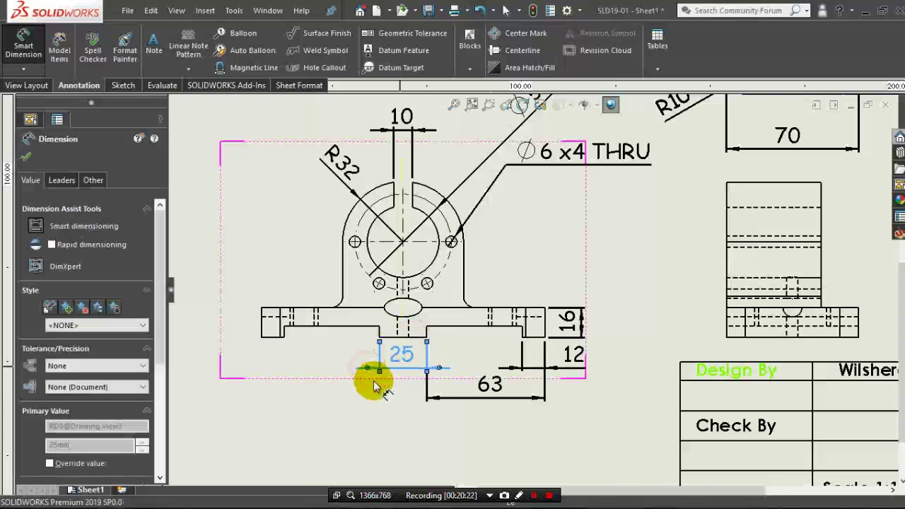
key(Escape)
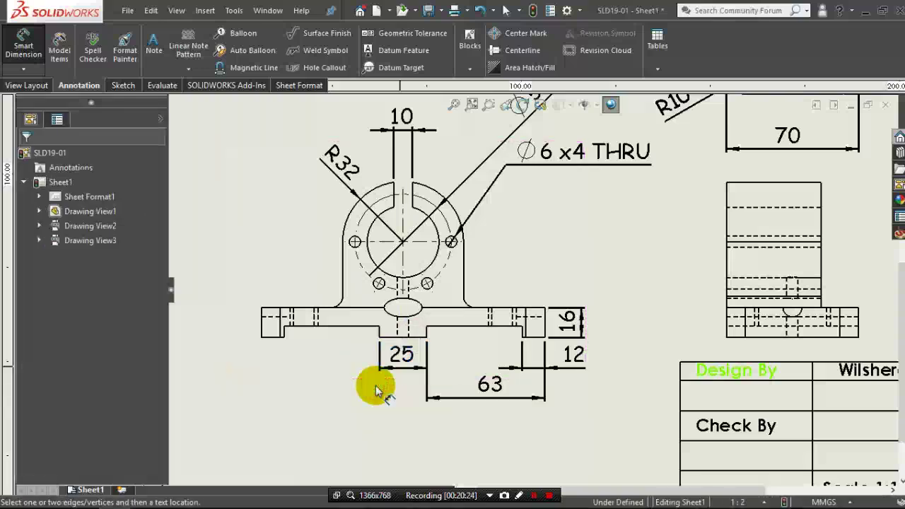
key(z)
key(z)
key(z)
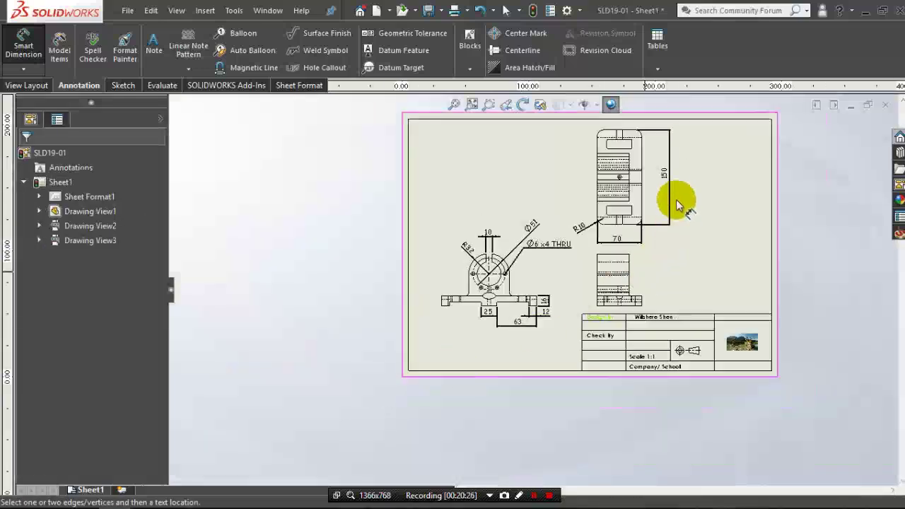
- Add the vertical 15 slot offset dimension to the right of the top view
scroll(692, 176, down, 2)
scroll(692, 176, down, 1)
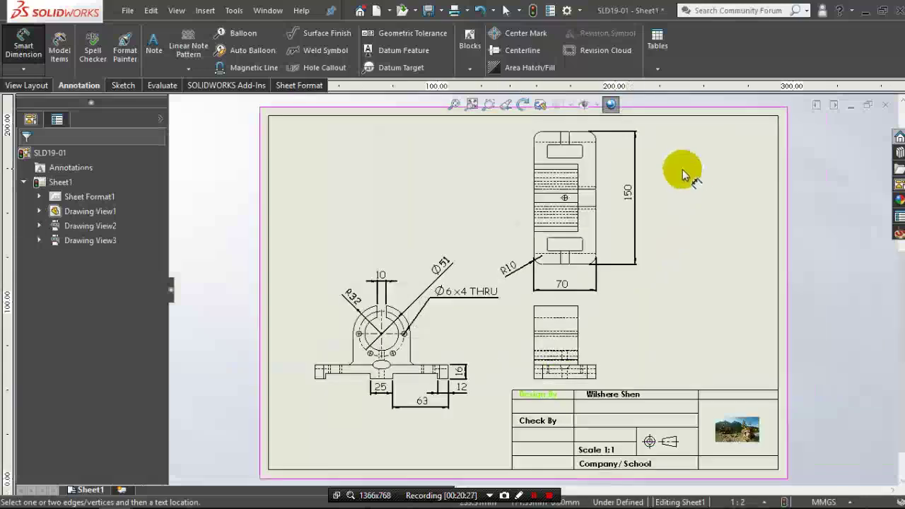
scroll(683, 169, down, 1)
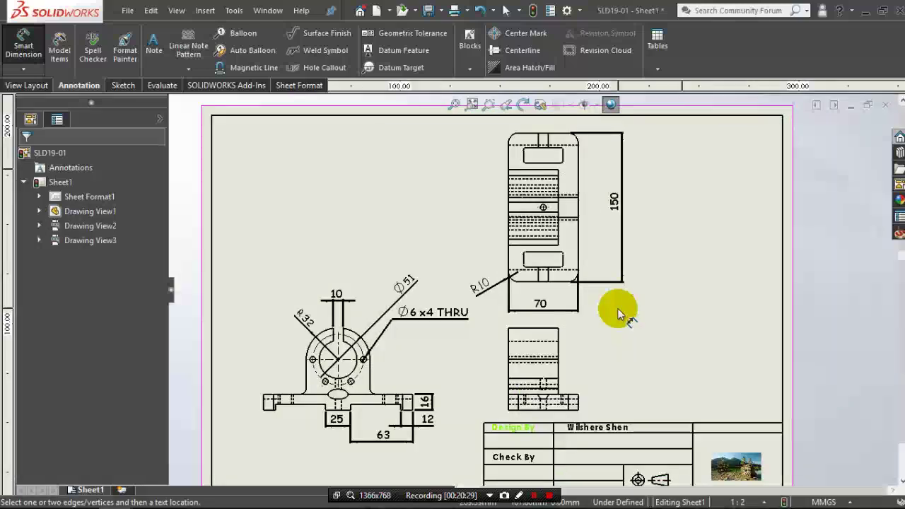
scroll(617, 308, down, 2)
scroll(580, 412, down, 1)
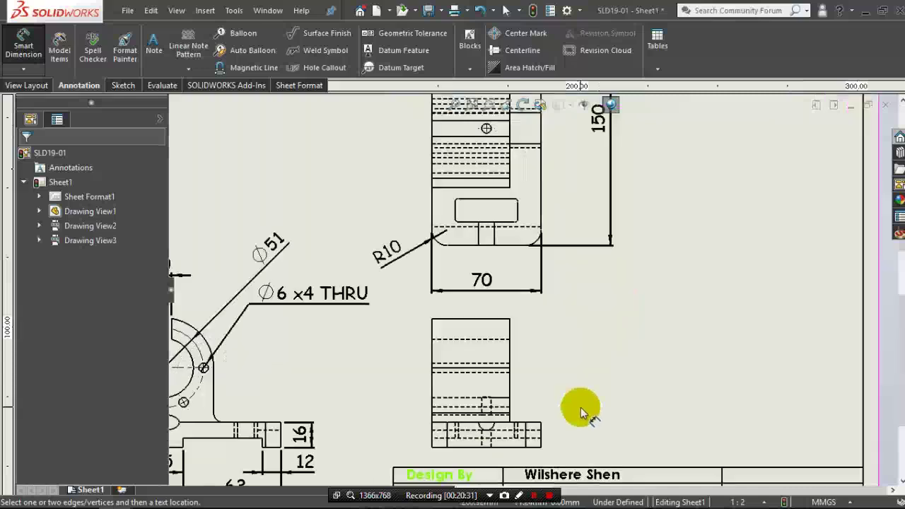
click(458, 245)
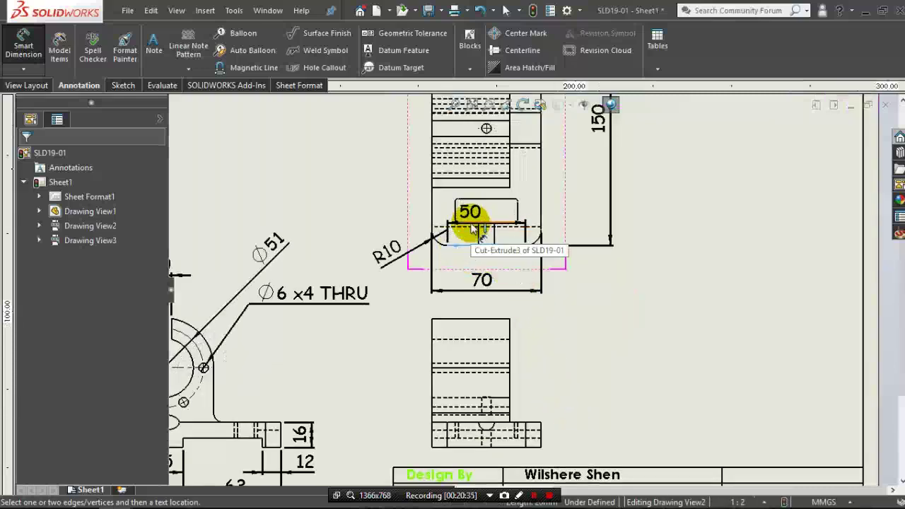
click(465, 224)
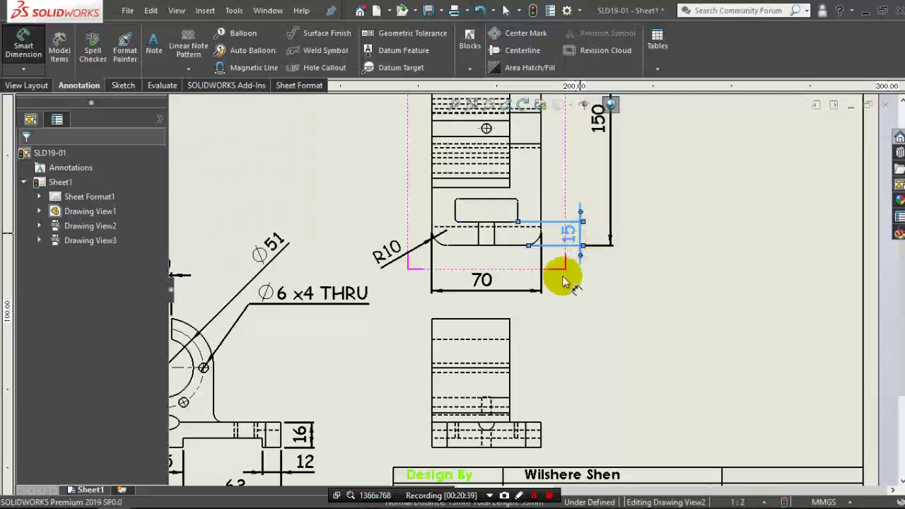
click(572, 273)
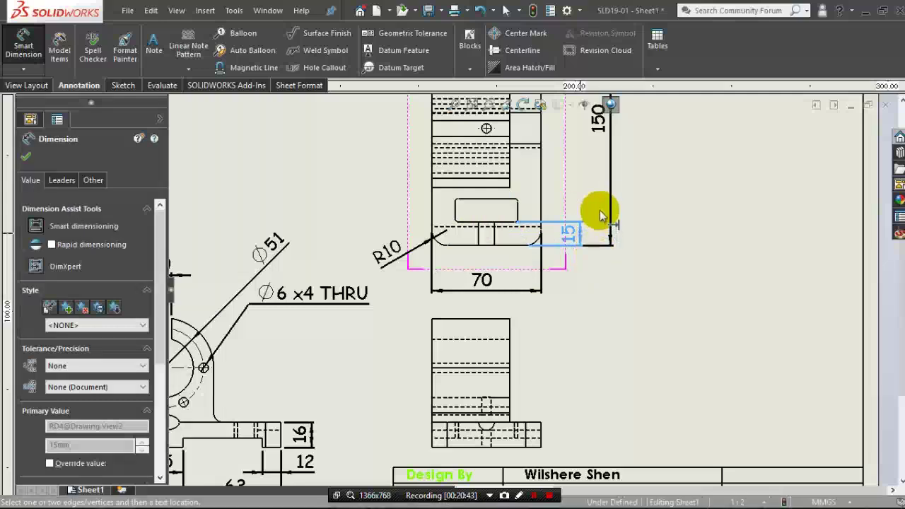
- Add the vertical 30 dimension between the slot's lower and upper edges, beside the 15
scroll(598, 210, down, 2)
click(482, 268)
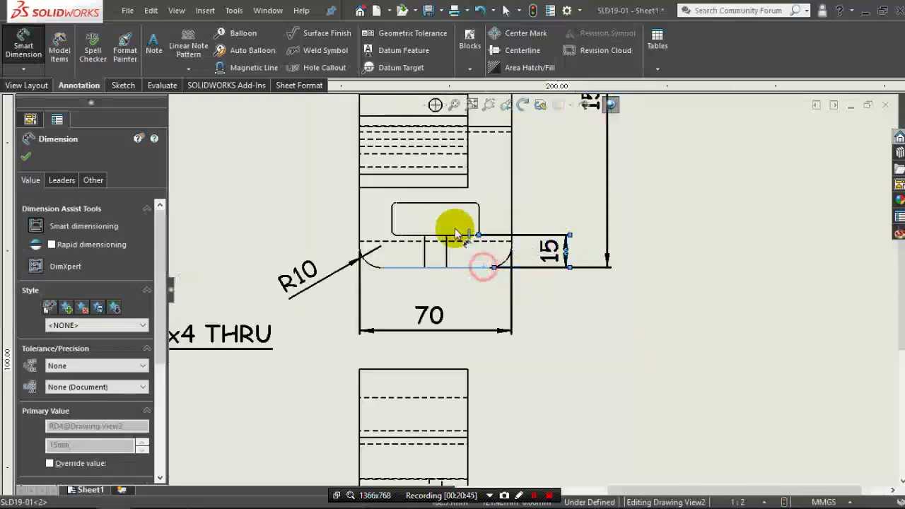
click(454, 205)
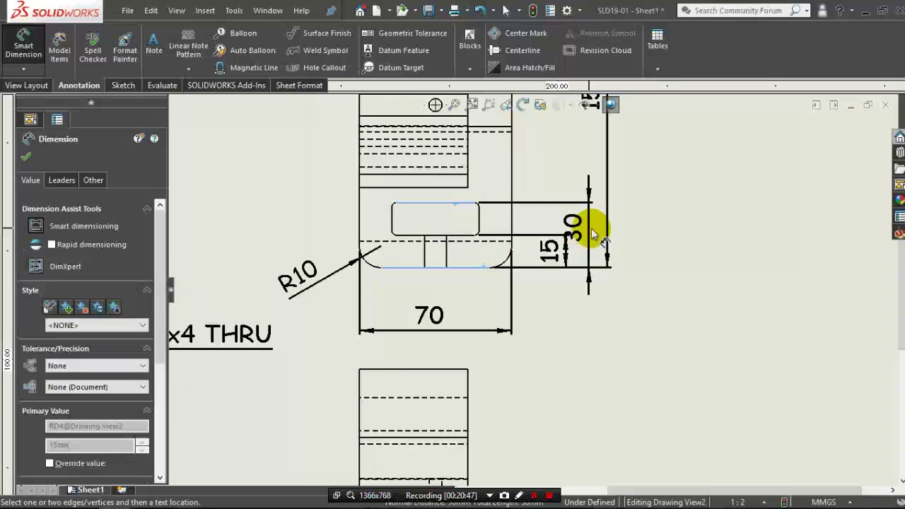
click(598, 233)
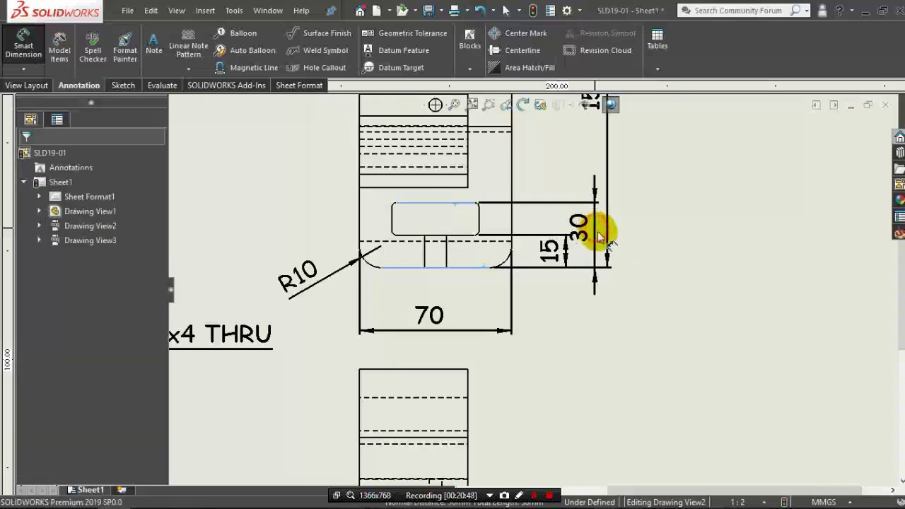
click(597, 283)
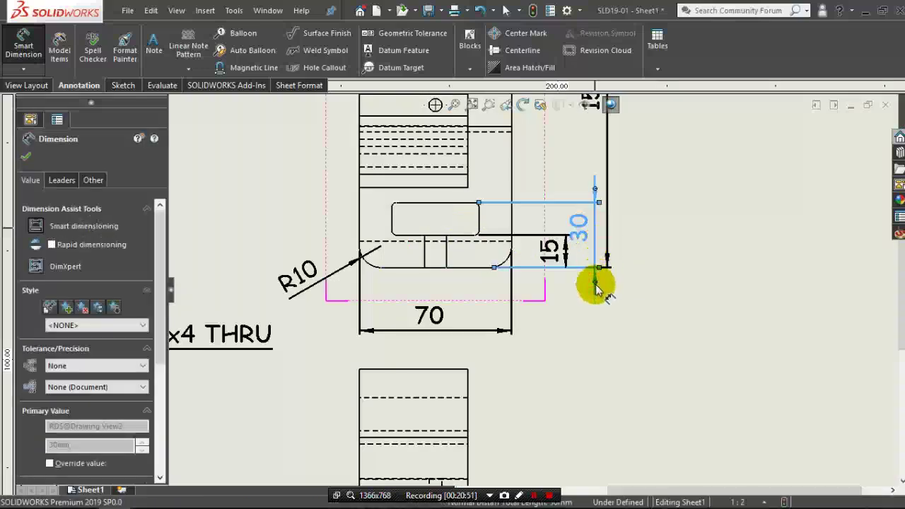
click(597, 293)
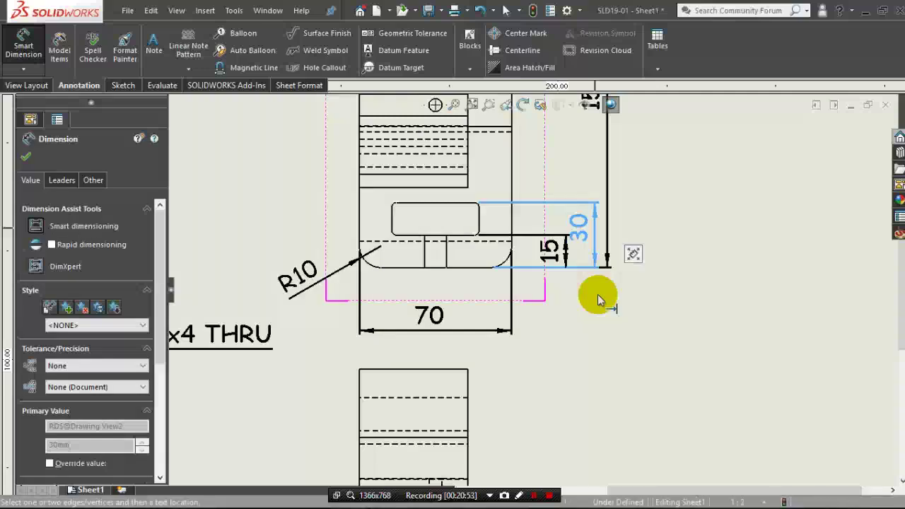
- Shift the 150 and 30 dimensions further to the right
scroll(601, 170, up, 3)
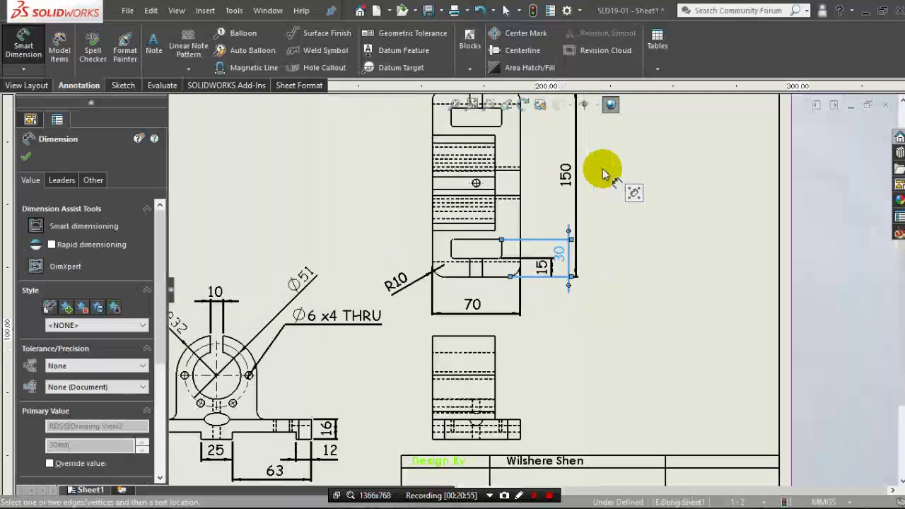
scroll(594, 169, down, 2)
scroll(594, 170, down, 1)
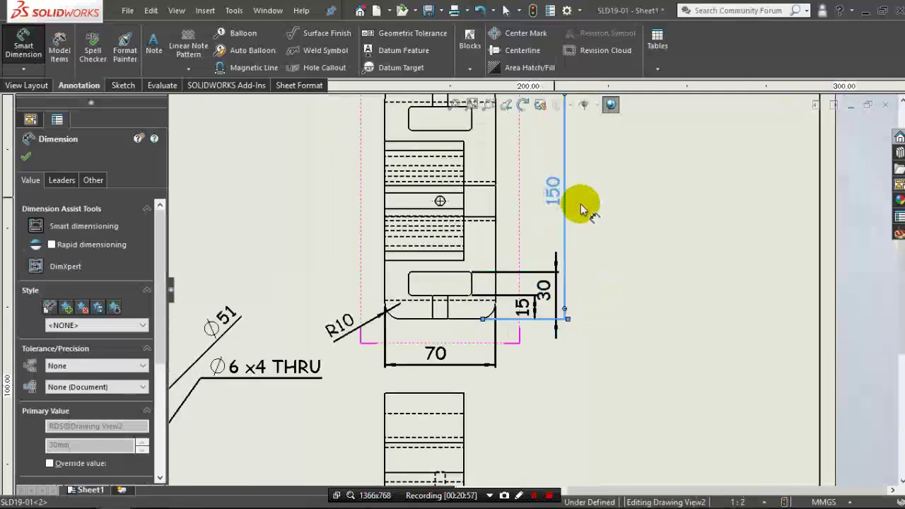
drag(575, 204, 602, 205)
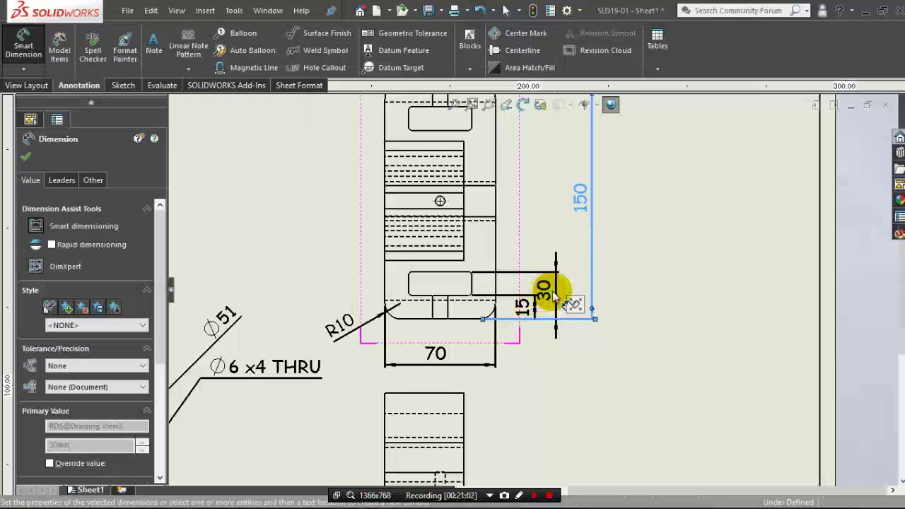
drag(549, 295, 559, 296)
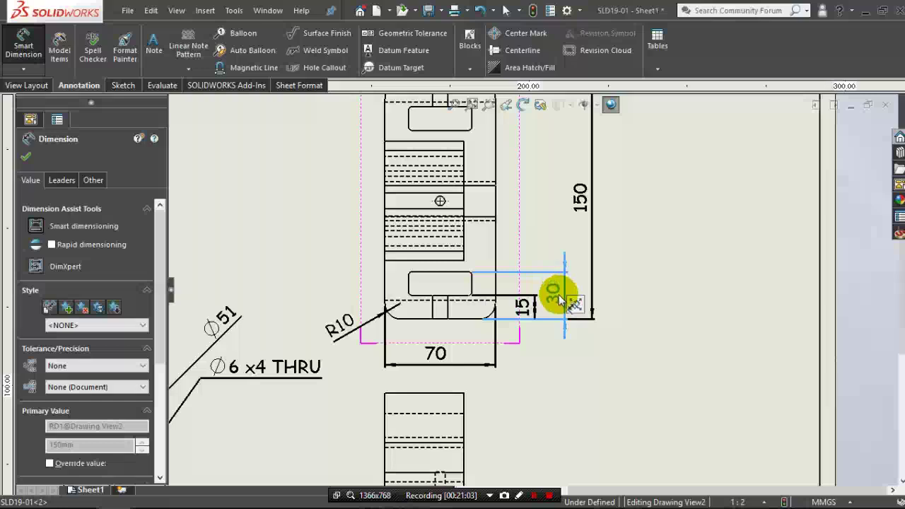
click(562, 332)
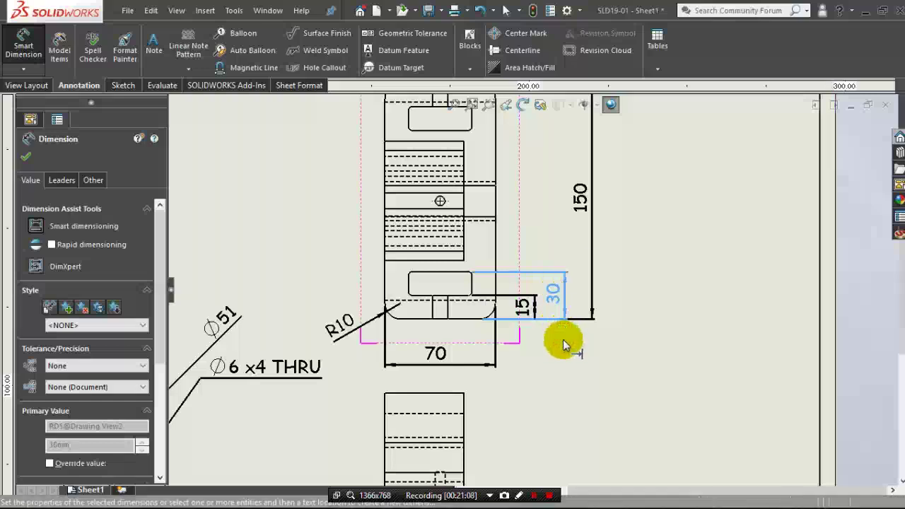
click(566, 338)
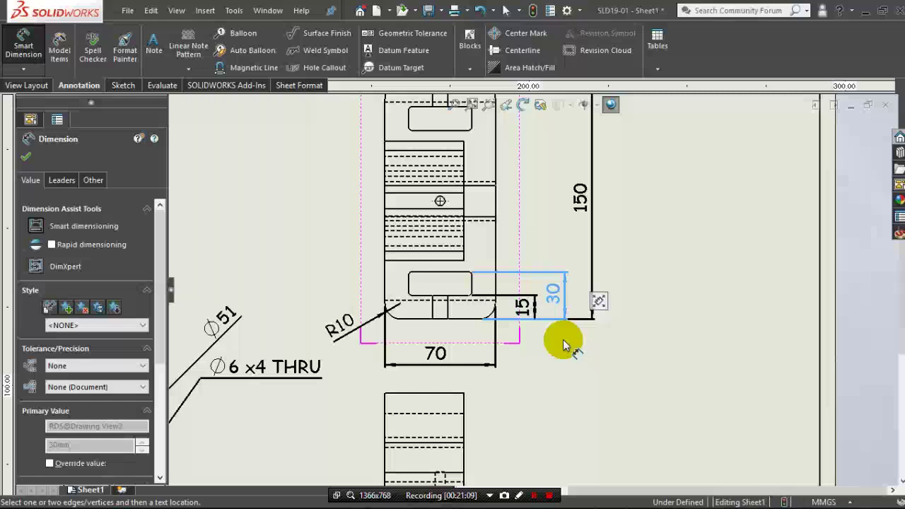
- Dimension the slot width as 40 and move the 70 width dimension beneath it
click(418, 290)
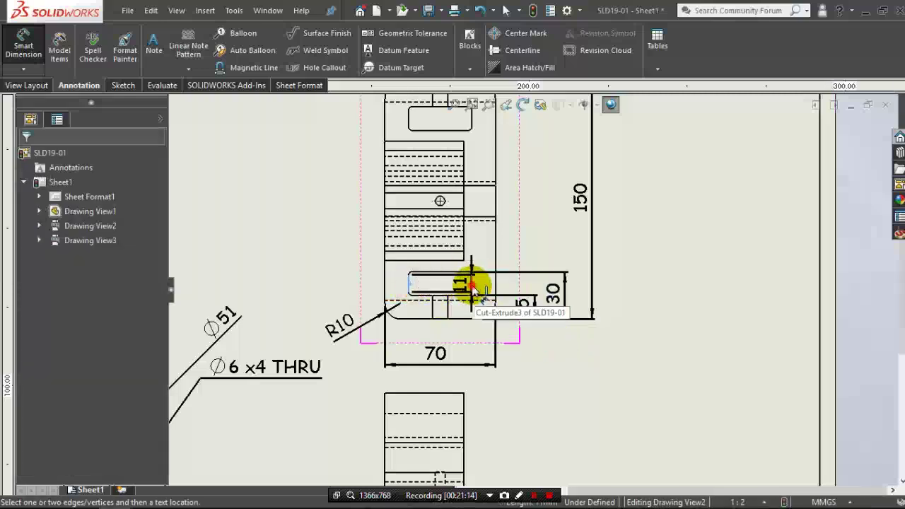
click(453, 354)
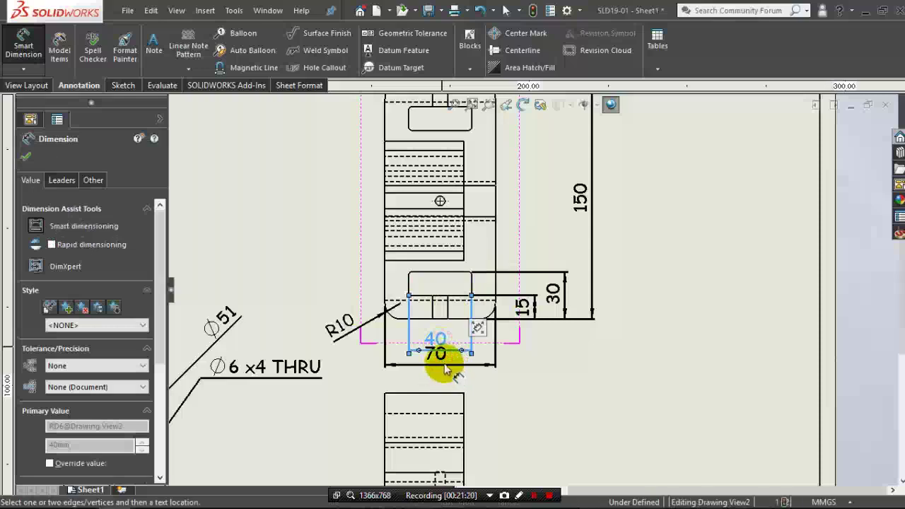
click(444, 360)
drag(447, 373, 448, 375)
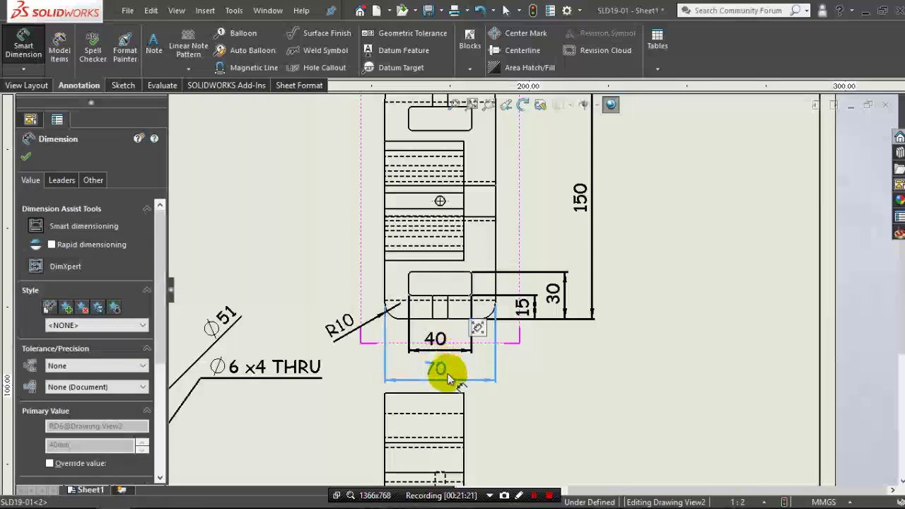
click(556, 371)
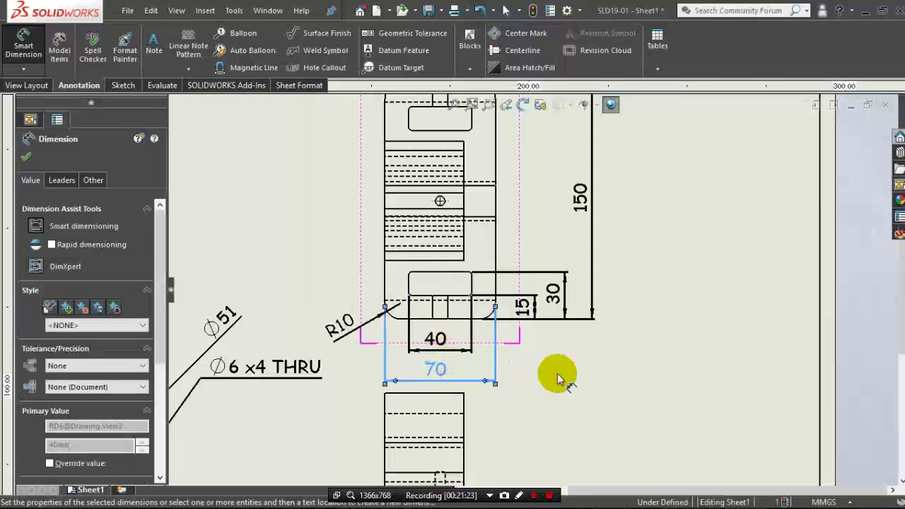
click(457, 318)
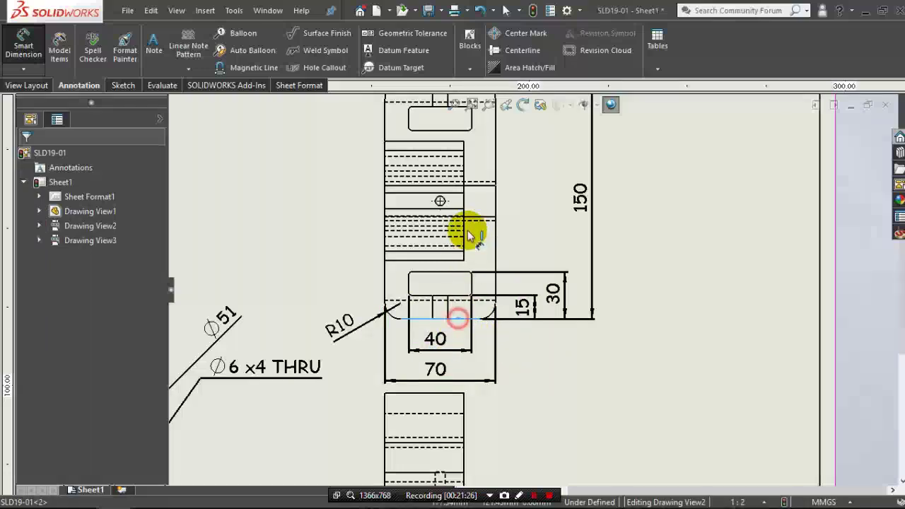
- Add a vertical 75 dimension to the hole centre and spread the 150 and 75 dimensions apart
click(442, 201)
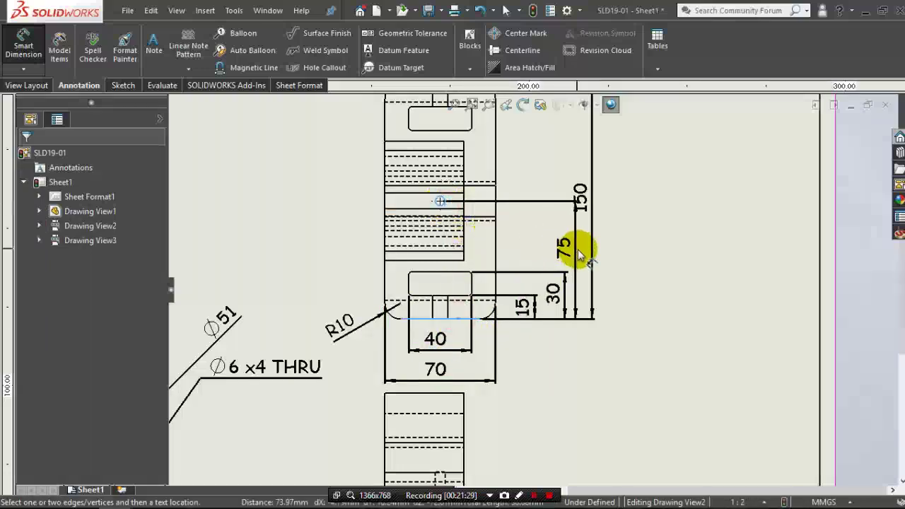
click(577, 249)
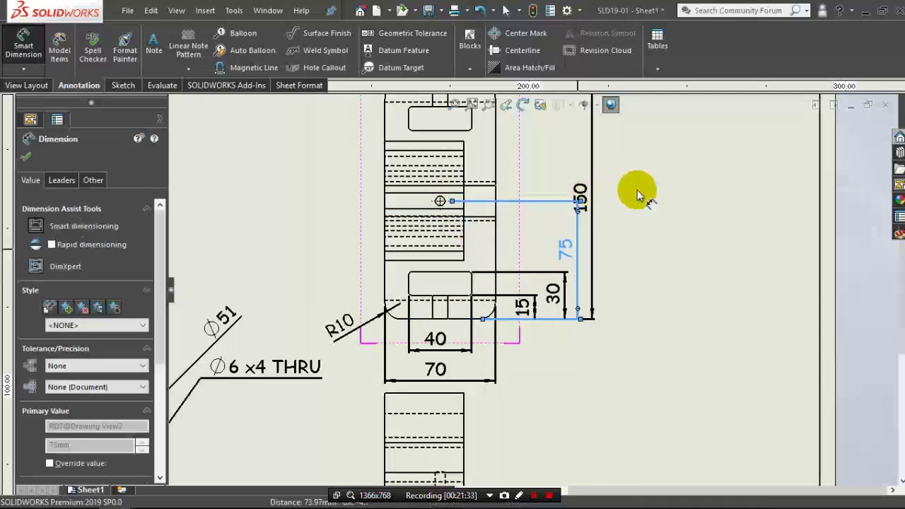
drag(636, 188, 619, 181)
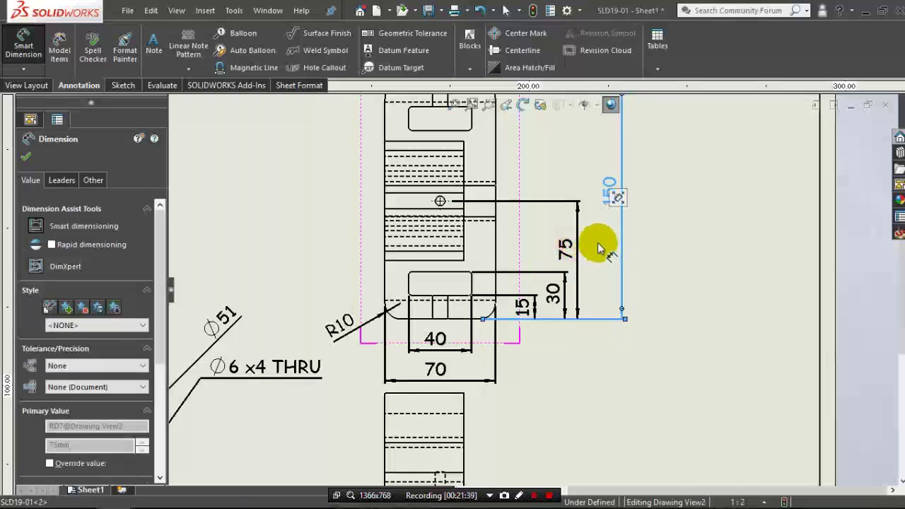
drag(598, 248, 600, 249)
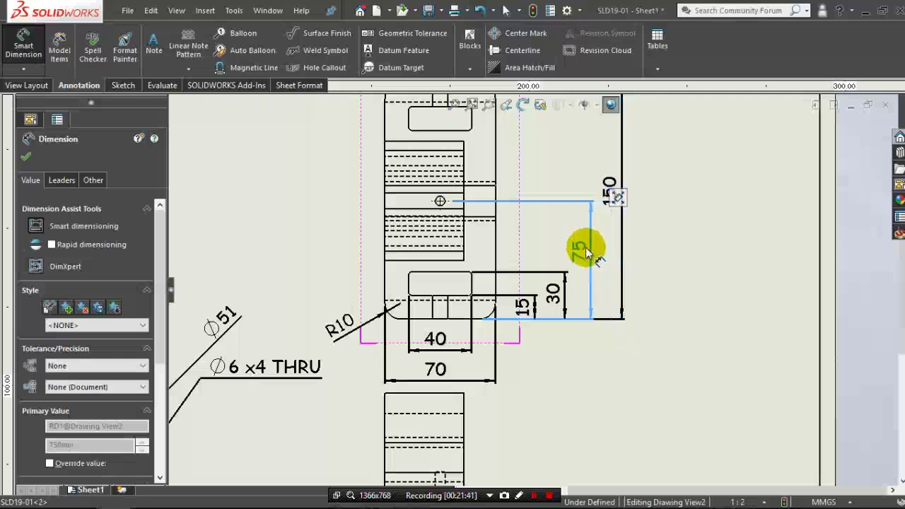
- Add a horizontal 35 dimension from the left edge to the hole centre
click(388, 207)
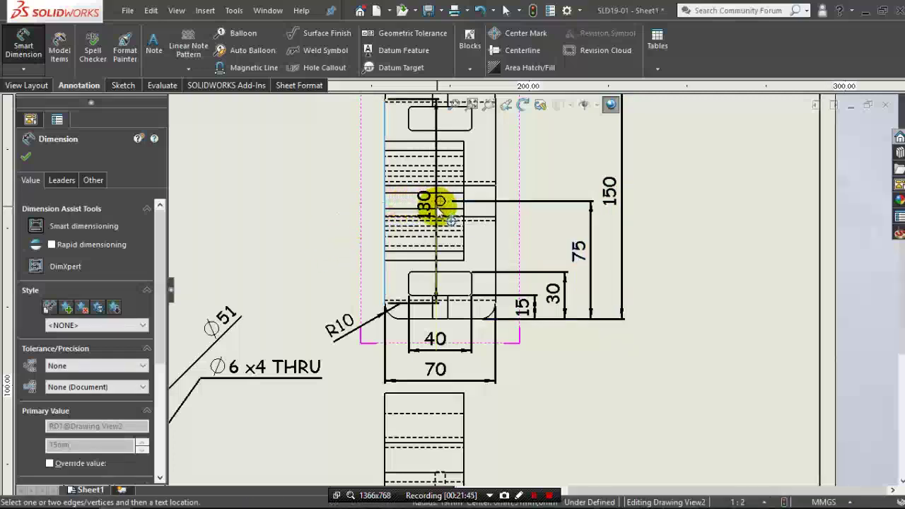
scroll(445, 205, down, 2)
scroll(470, 227, down, 3)
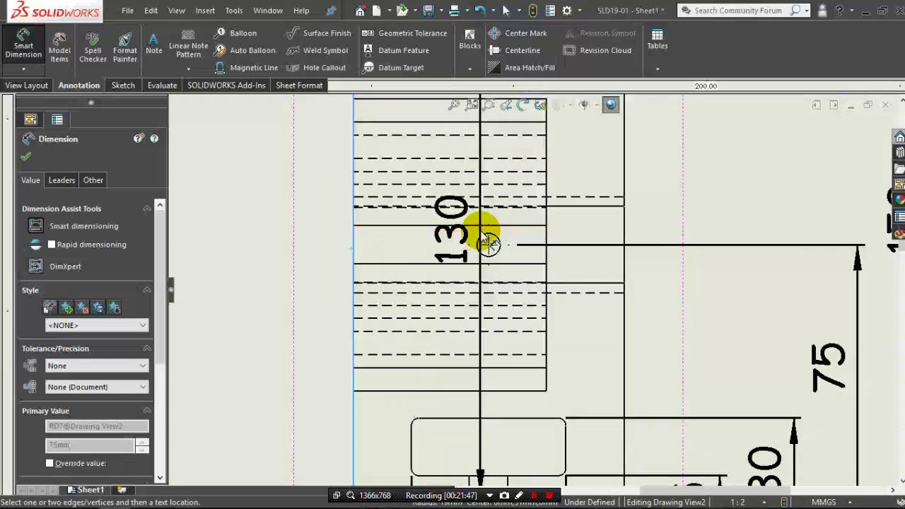
click(488, 244)
scroll(359, 251, up, 1)
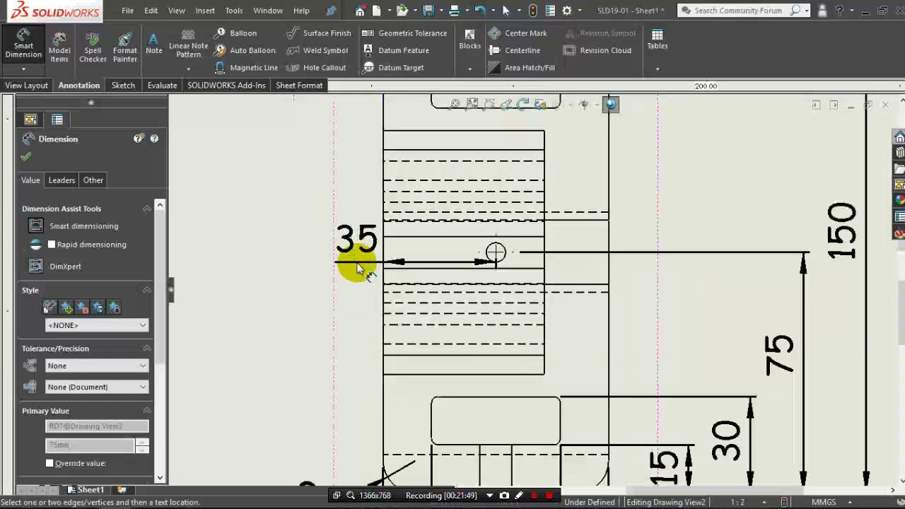
scroll(361, 251, up, 2)
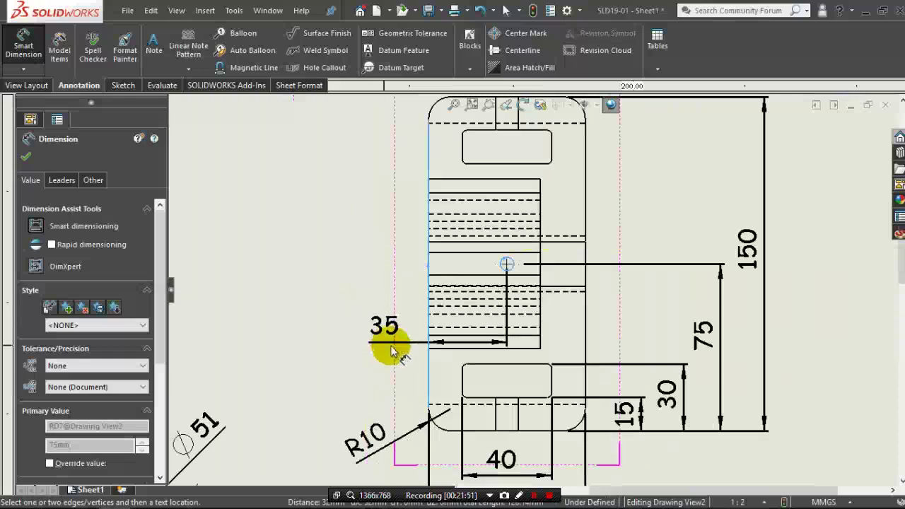
click(386, 346)
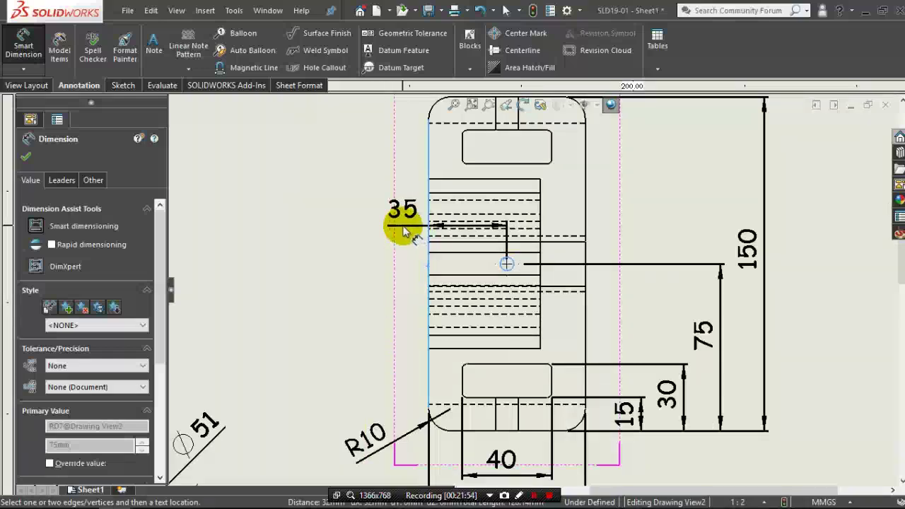
- Reposition the 35 dimension and add an R2 radius to the slot's corner fillet
click(359, 291)
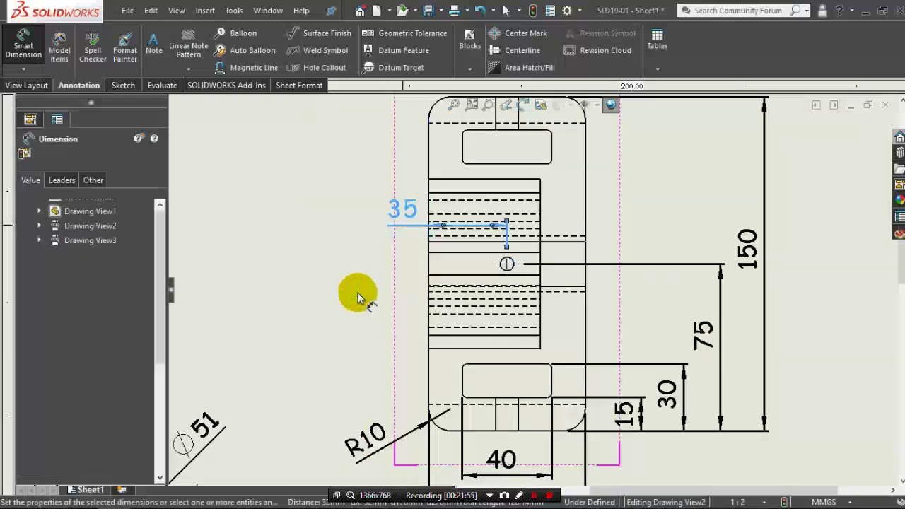
key(Escape)
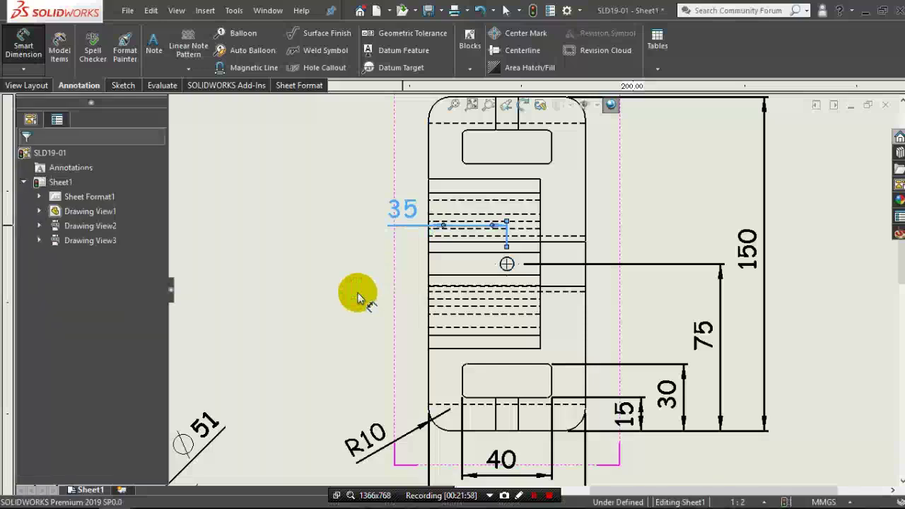
scroll(452, 360, up, 2)
scroll(496, 352, down, 2)
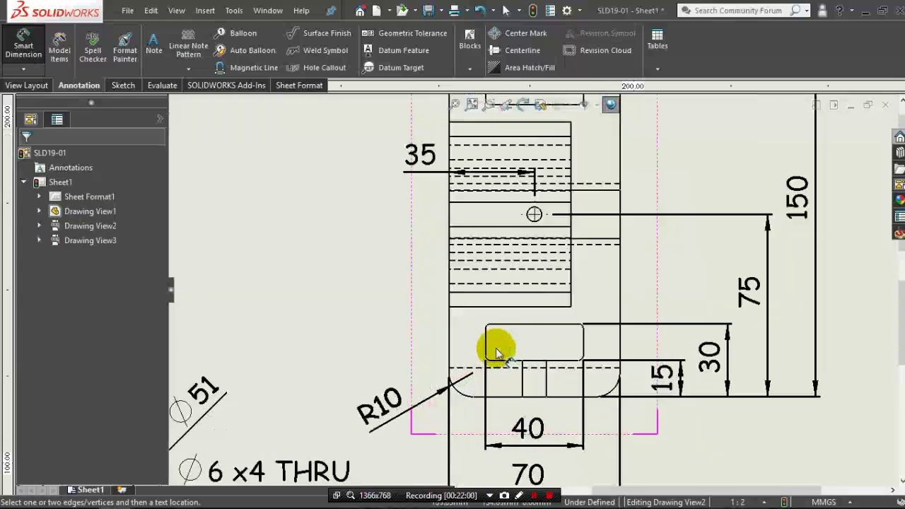
scroll(495, 350, down, 2)
click(487, 318)
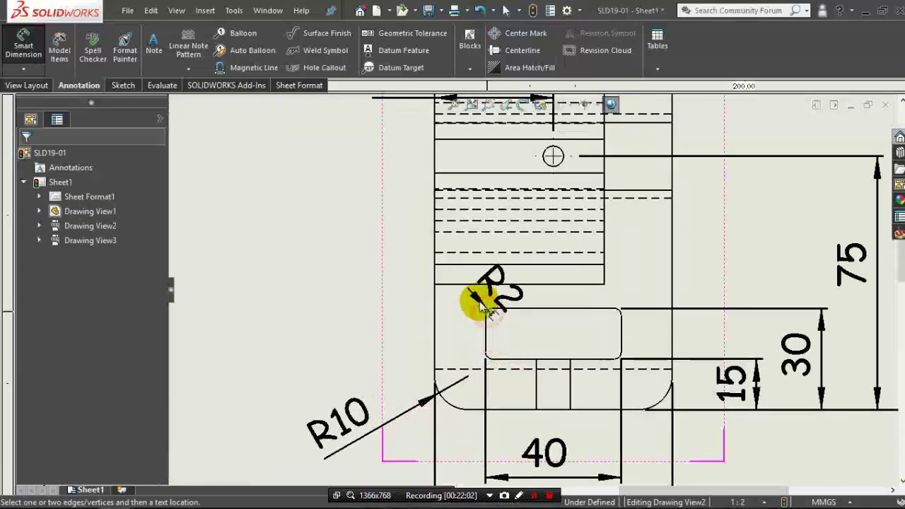
click(414, 289)
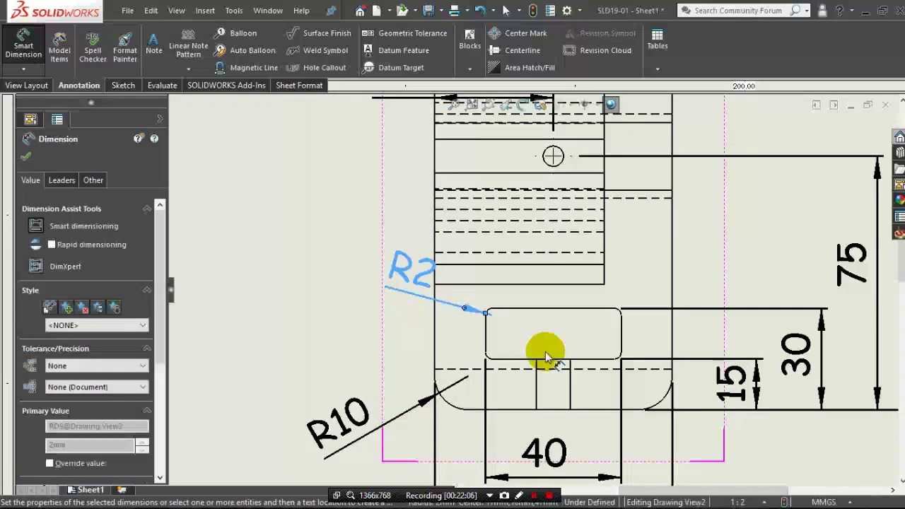
- Add an R5 radius dimension to the small arc at the bottom of the view
scroll(546, 356, up, 2)
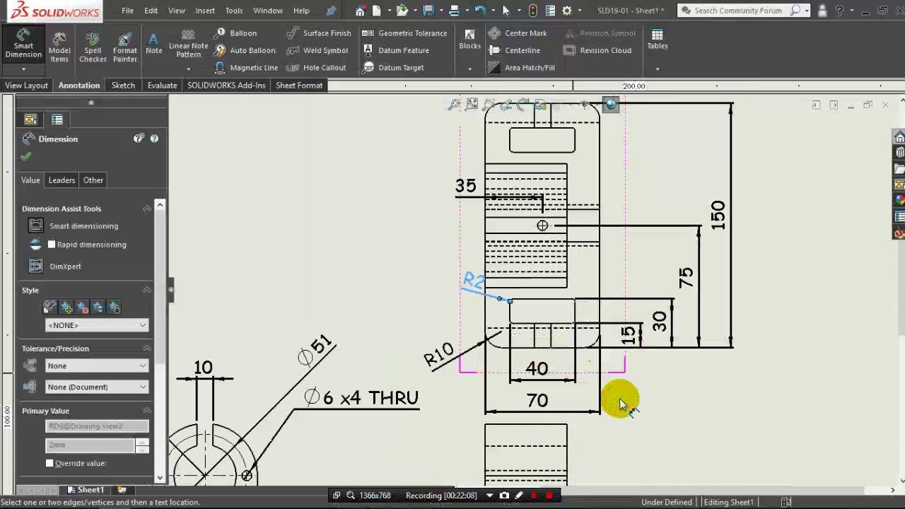
key(Escape)
scroll(619, 399, up, 2)
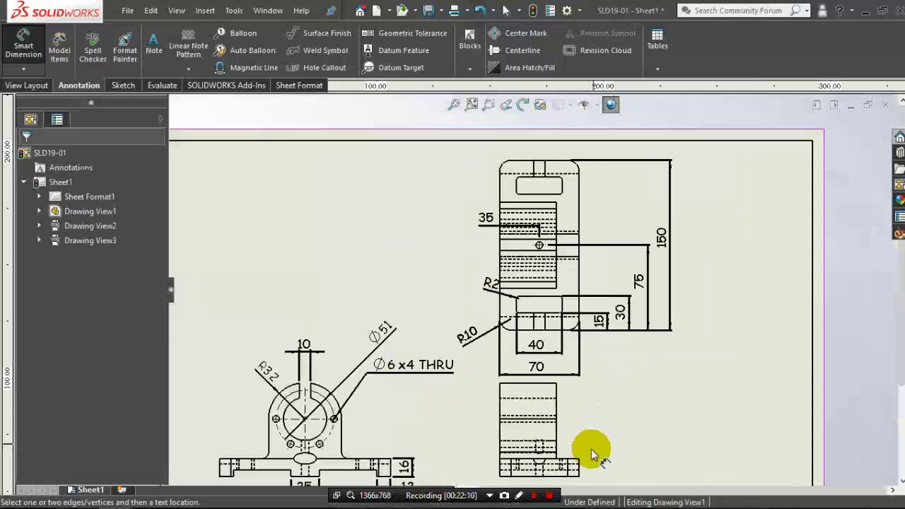
scroll(592, 451, down, 3)
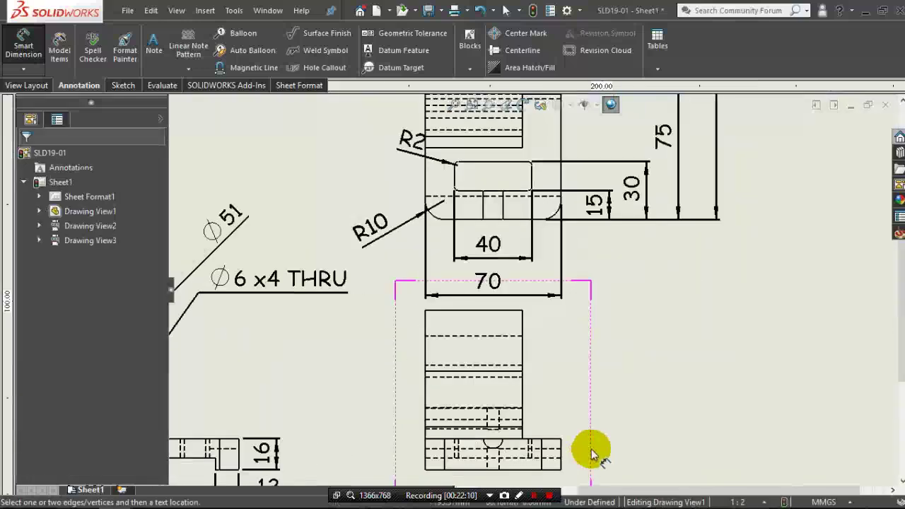
click(501, 451)
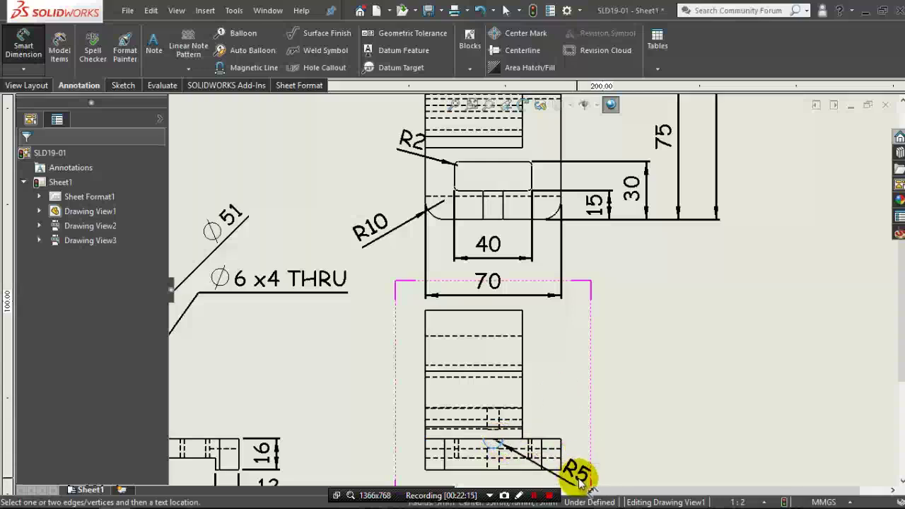
click(578, 479)
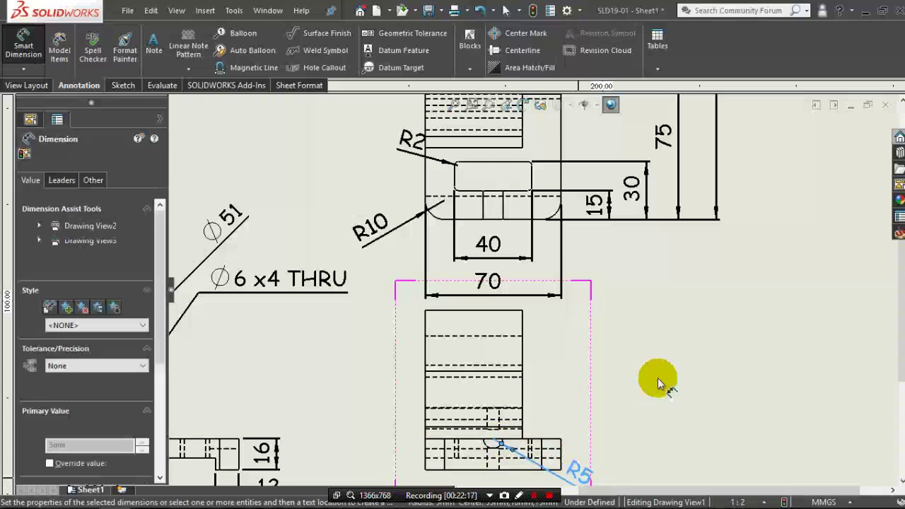
- Add a 51 height dimension from the base's bottom edge to the bore centre
key(Escape)
key(f)
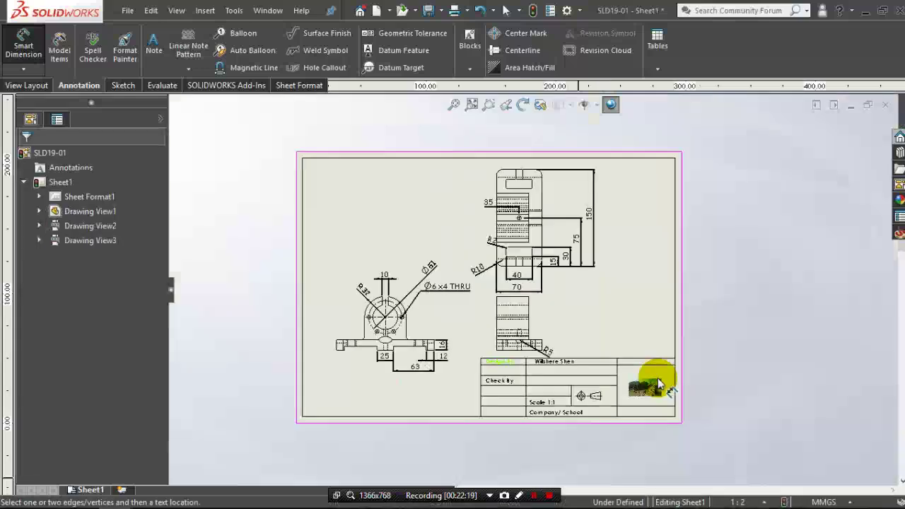
scroll(658, 378, up, 2)
scroll(442, 305, down, 3)
scroll(445, 306, down, 1)
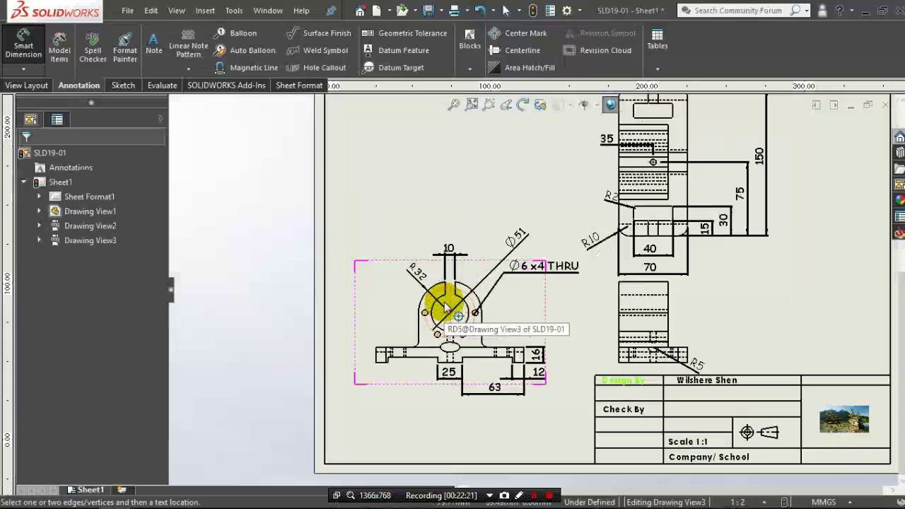
scroll(446, 304, down, 1)
click(550, 381)
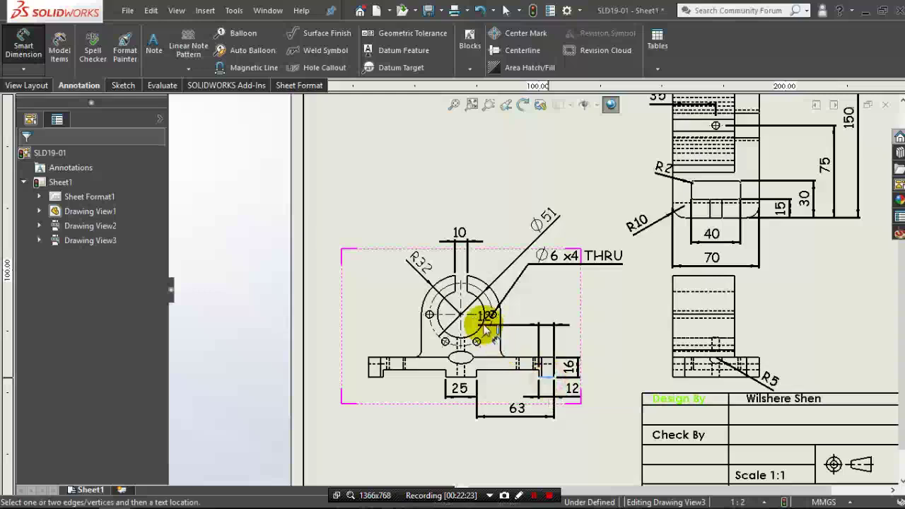
click(482, 318)
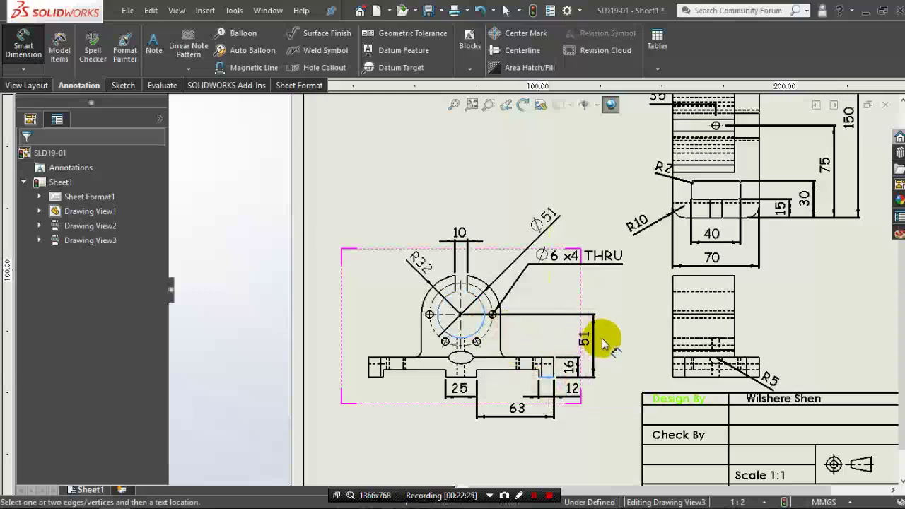
click(602, 344)
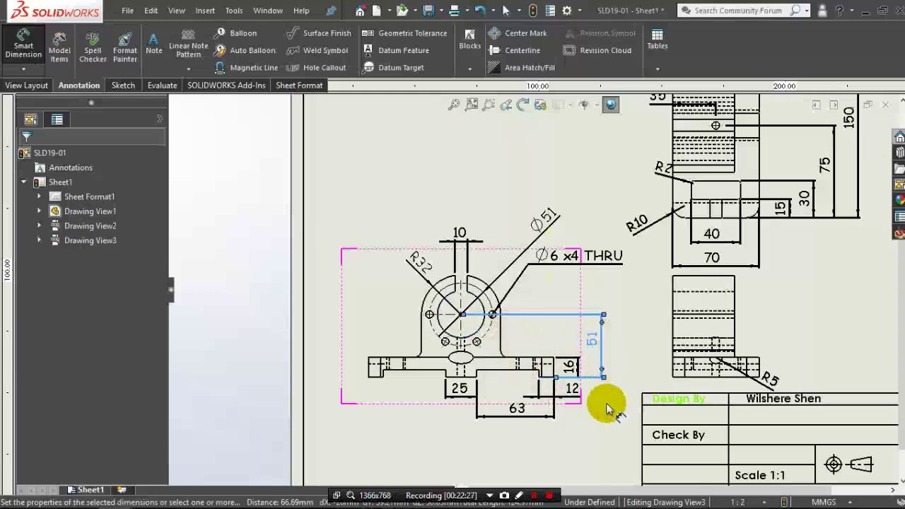
click(472, 364)
- Dimension the oval slot's width as 20 with the arrows flipped inside
scroll(473, 364, down, 4)
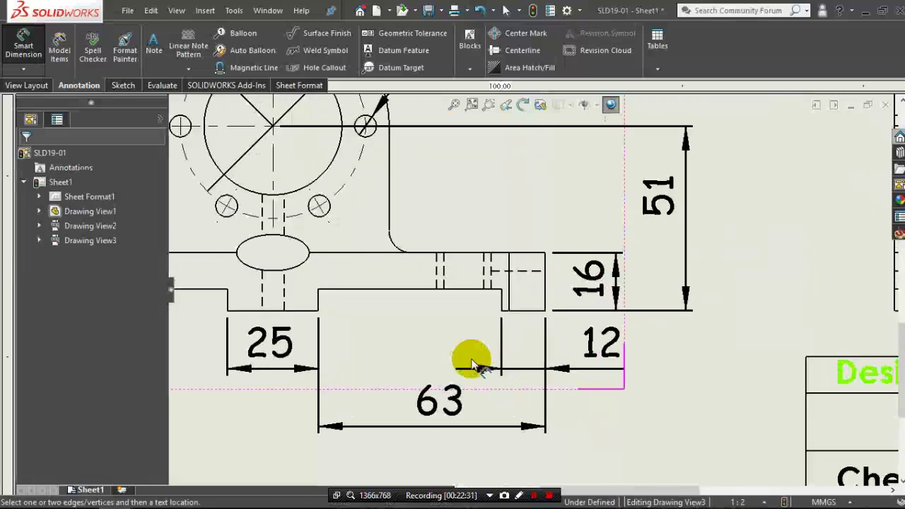
scroll(472, 365, up, 2)
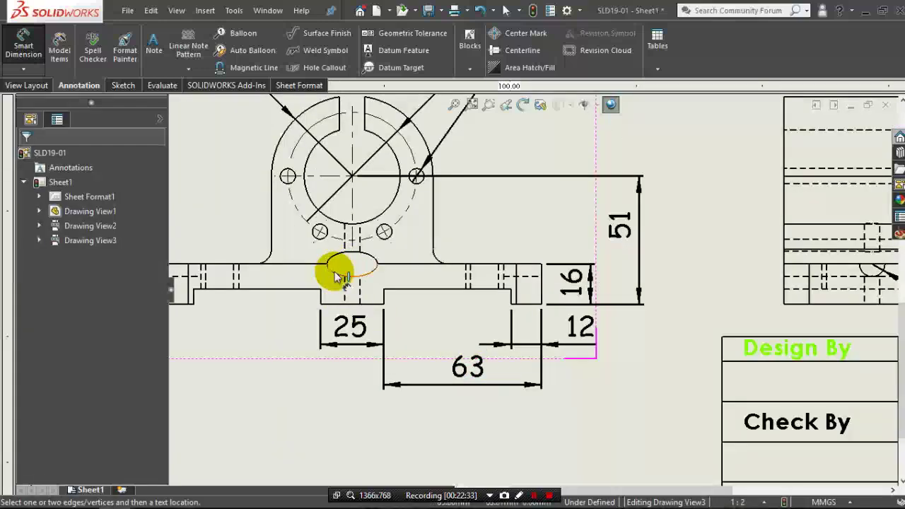
click(327, 264)
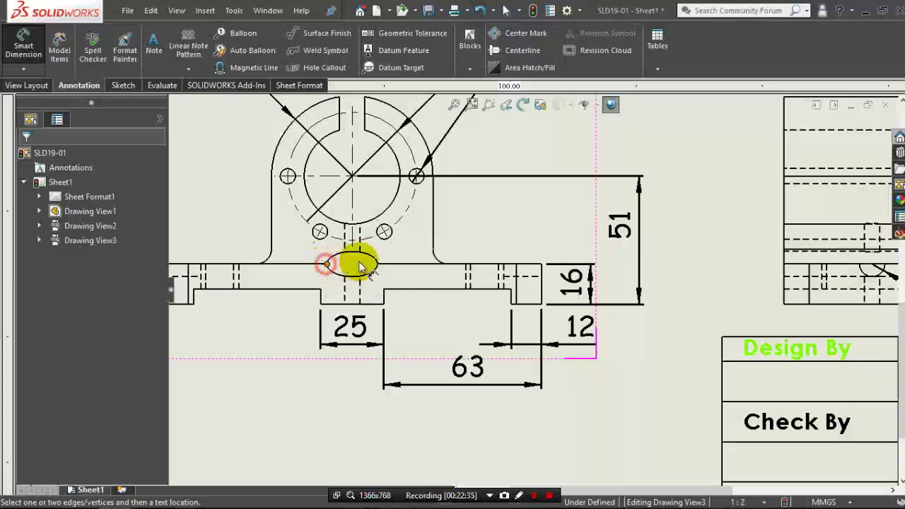
click(378, 264)
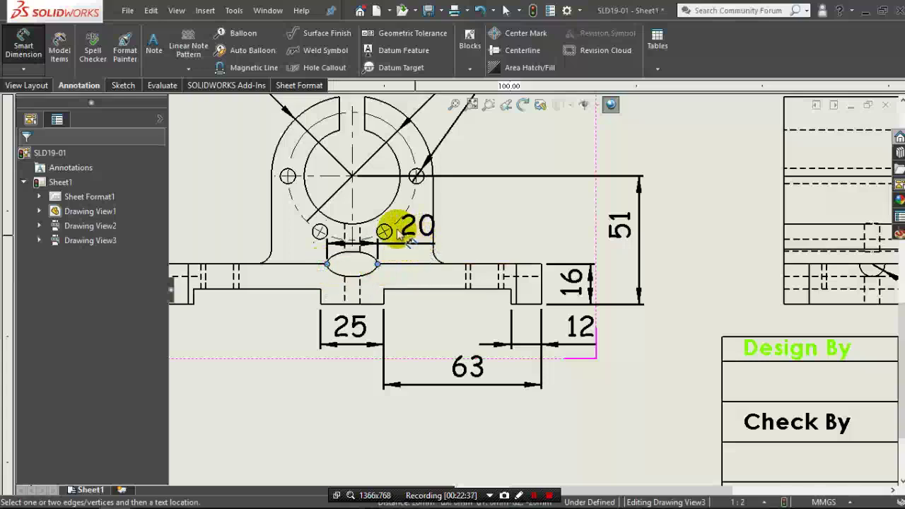
click(377, 215)
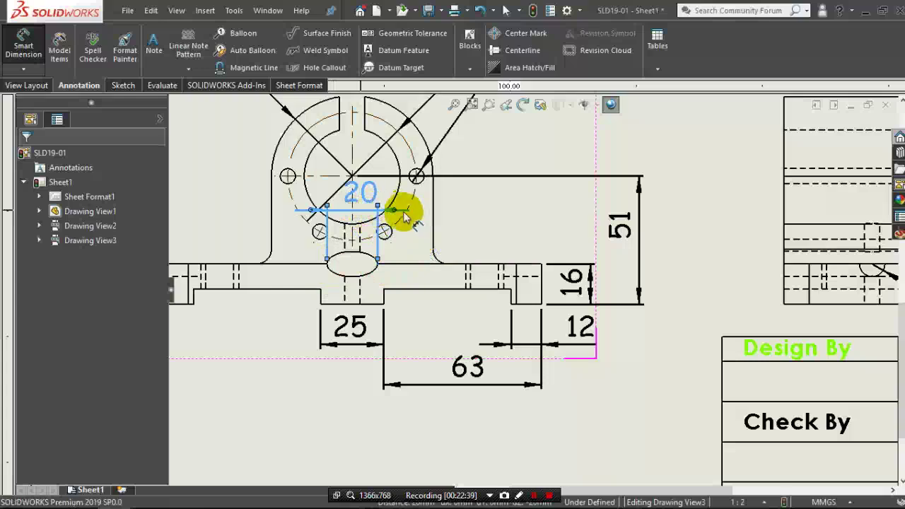
click(394, 211)
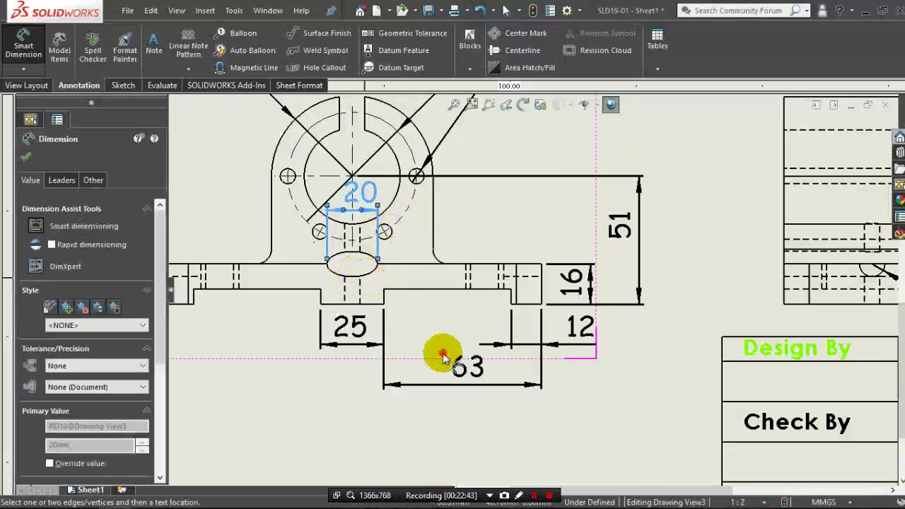
click(416, 320)
scroll(358, 264, down, 3)
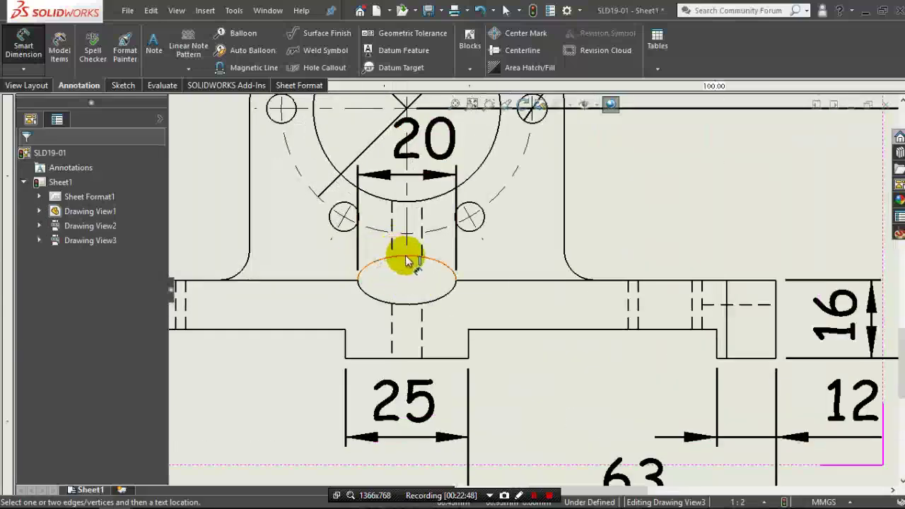
- Choose the Centerline tool and start a centerline at the oval slot's centre
click(126, 86)
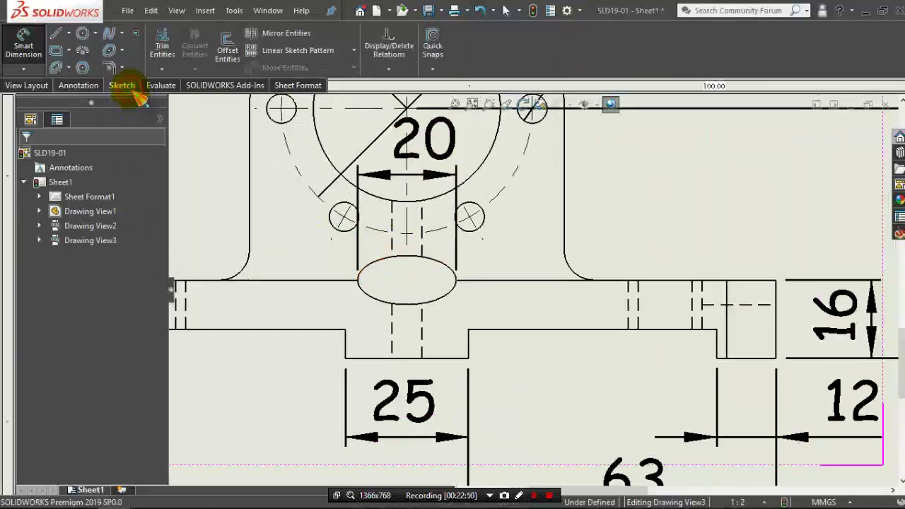
click(69, 34)
click(81, 66)
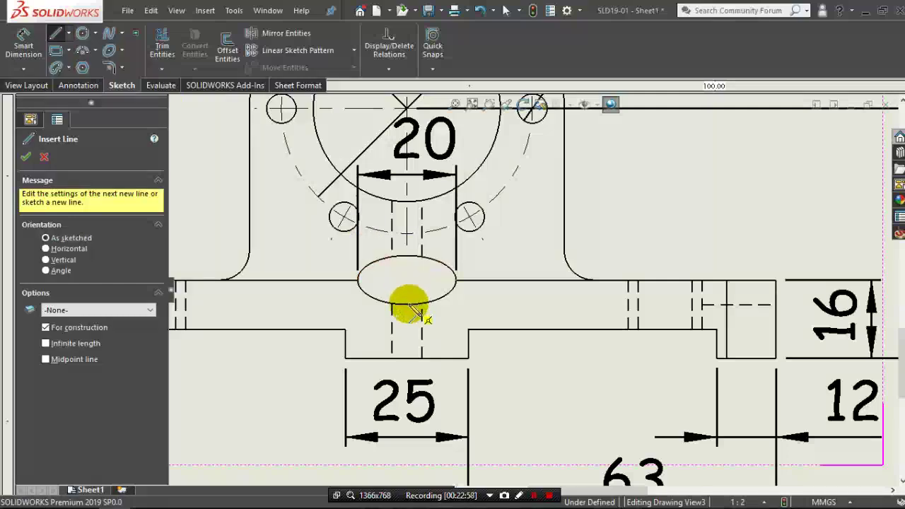
click(29, 49)
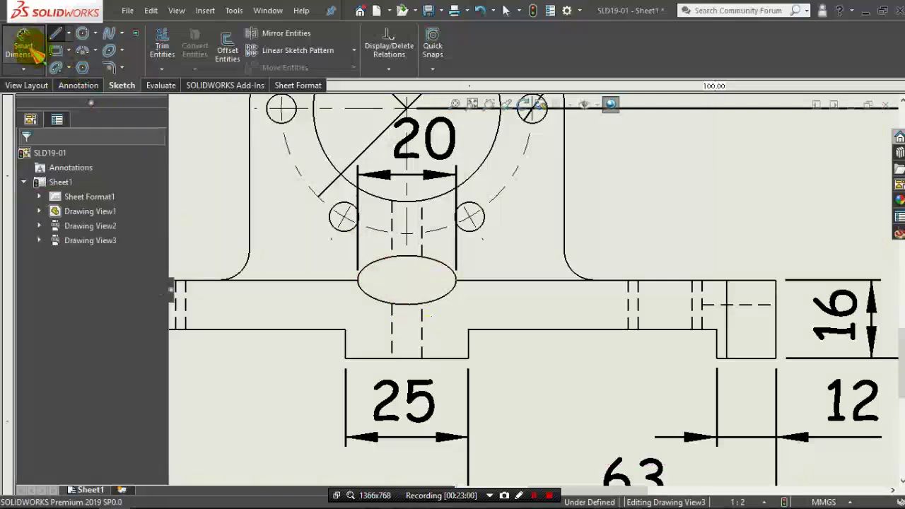
click(77, 85)
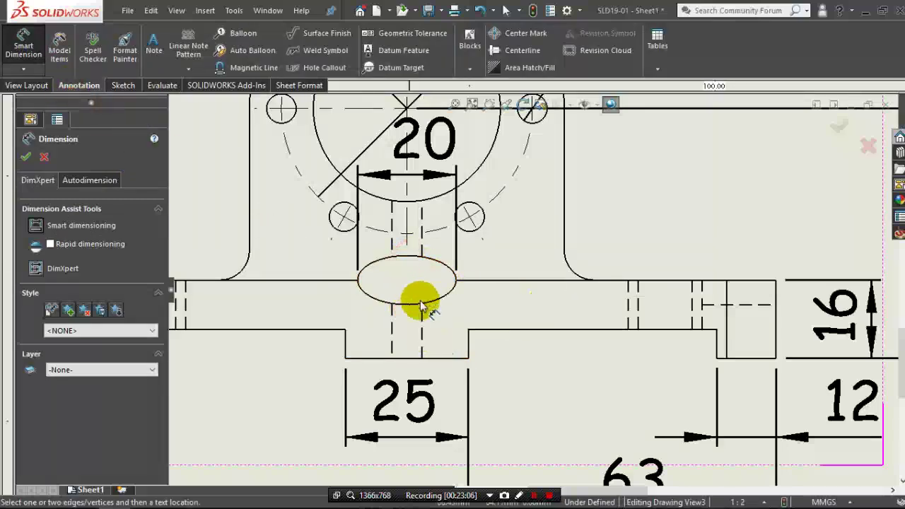
key(Escape)
click(122, 85)
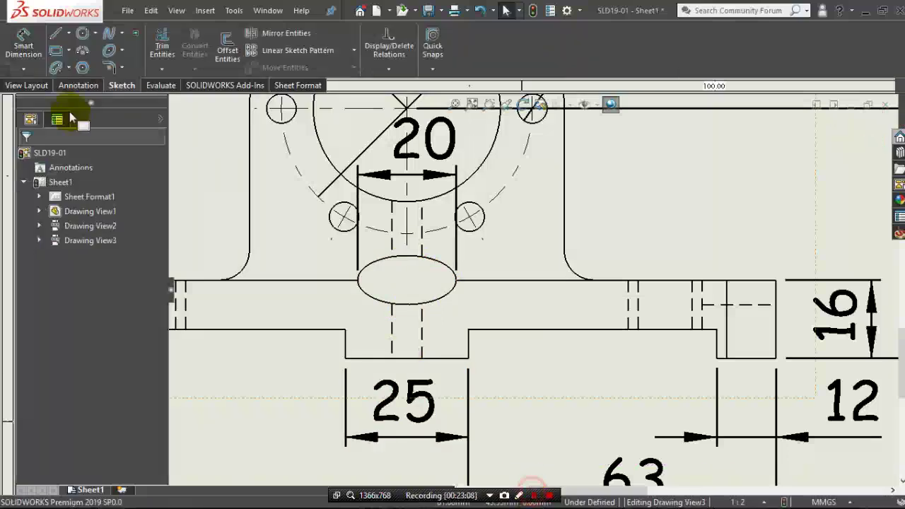
click(68, 34)
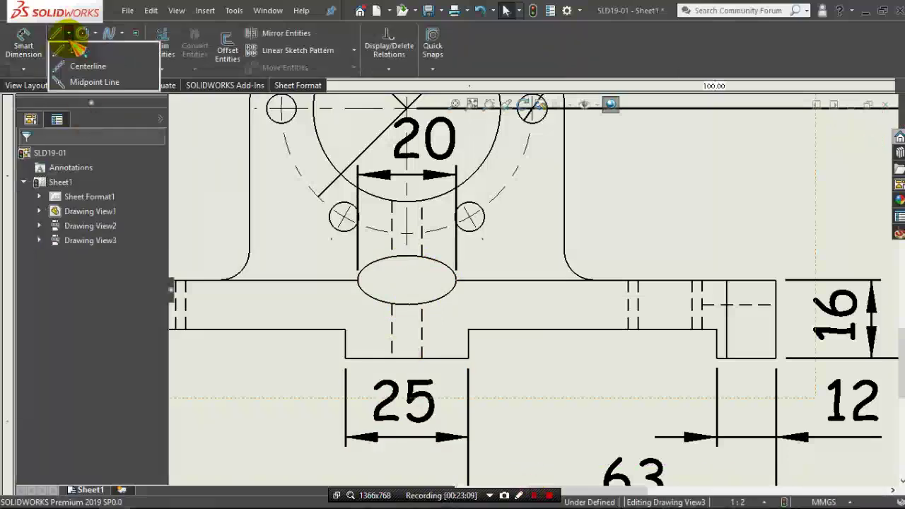
click(82, 65)
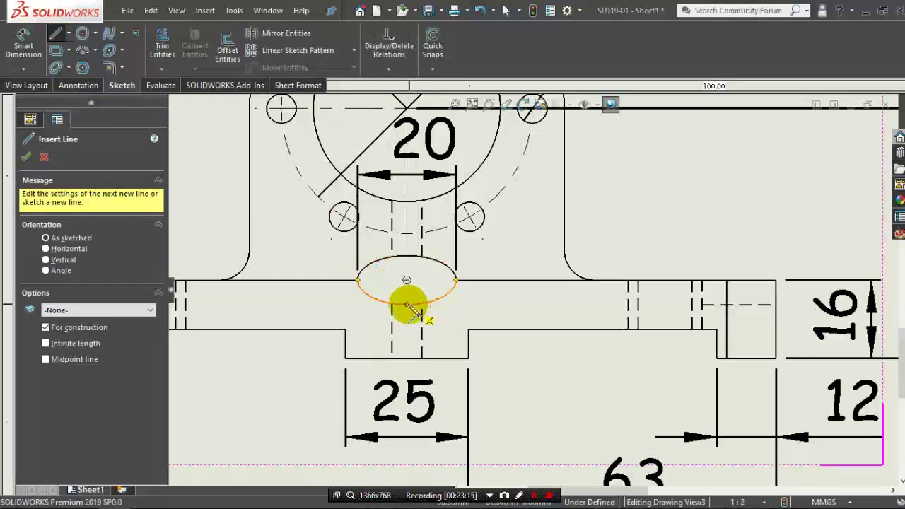
click(407, 304)
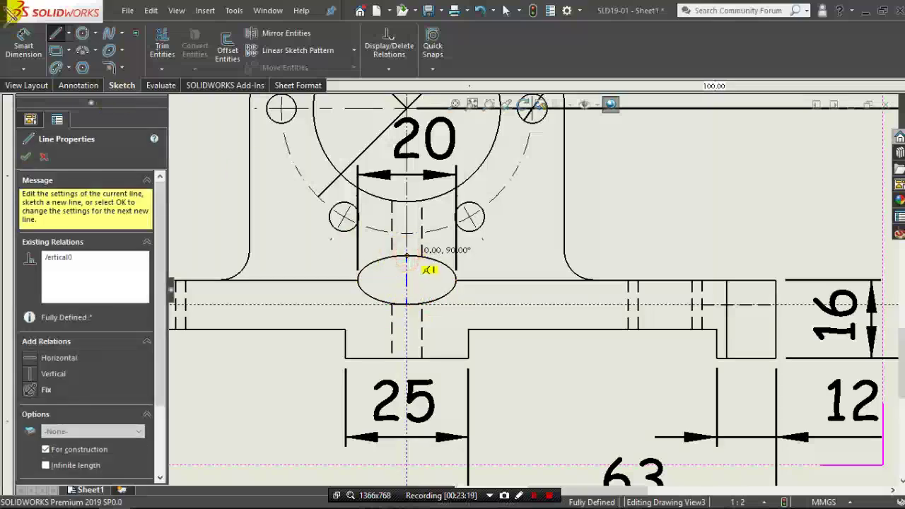
- End the centerline above the slot and dimension it as 10 mm beside the slot
click(24, 42)
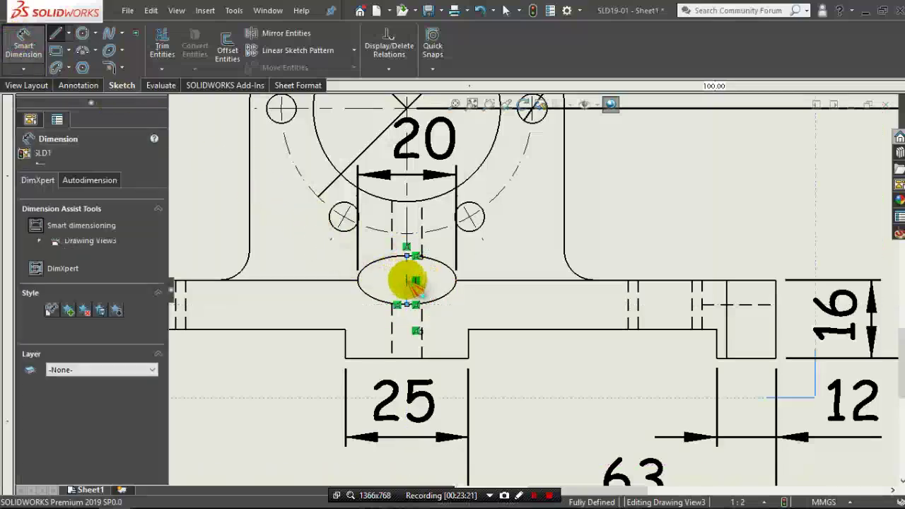
click(438, 280)
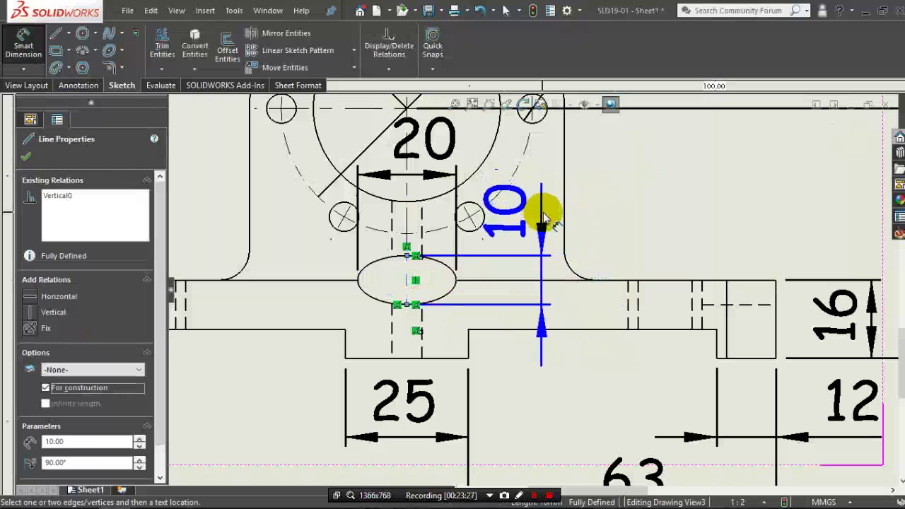
click(542, 210)
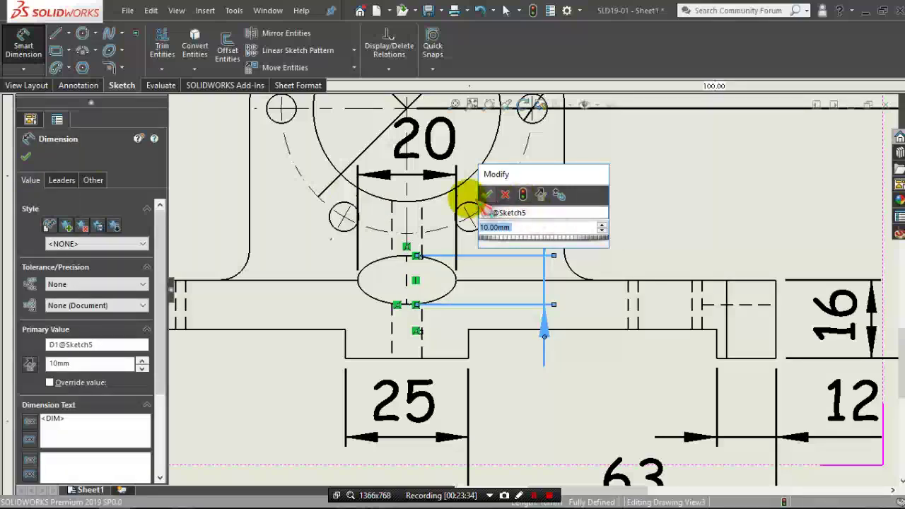
click(487, 195)
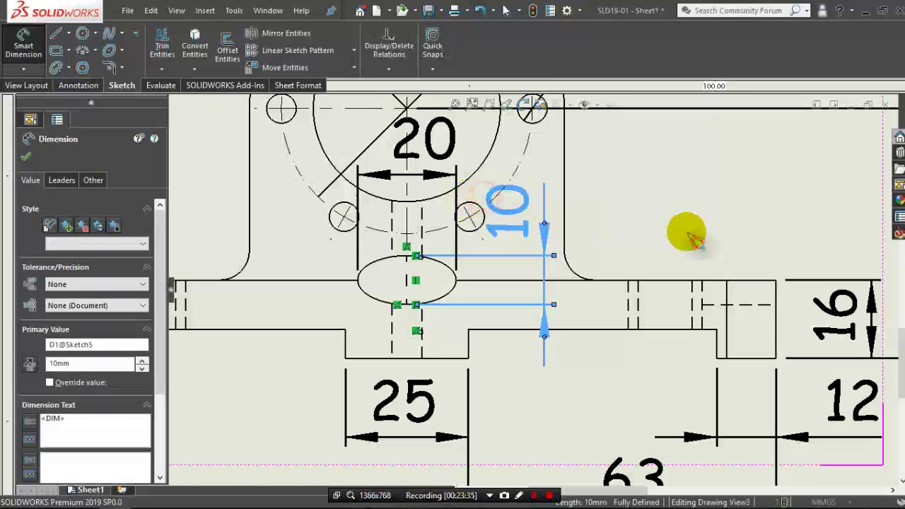
right_click(664, 207)
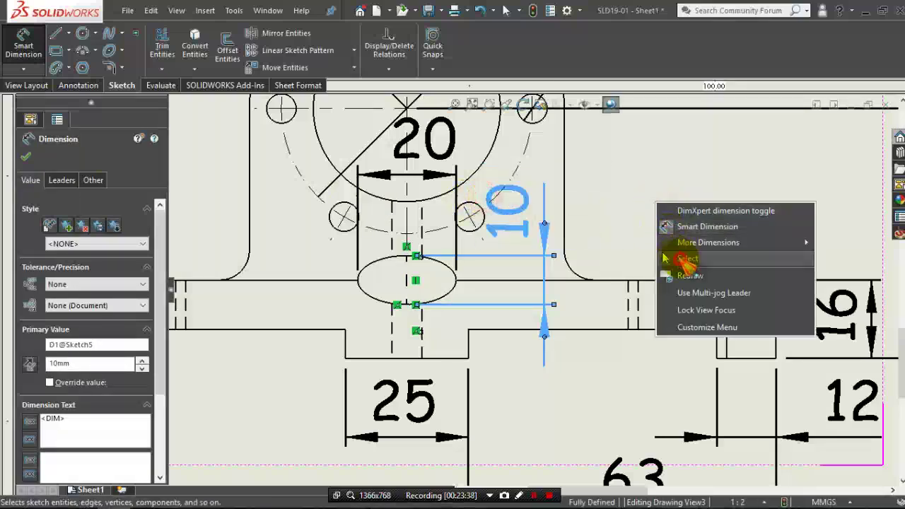
click(667, 257)
key(f)
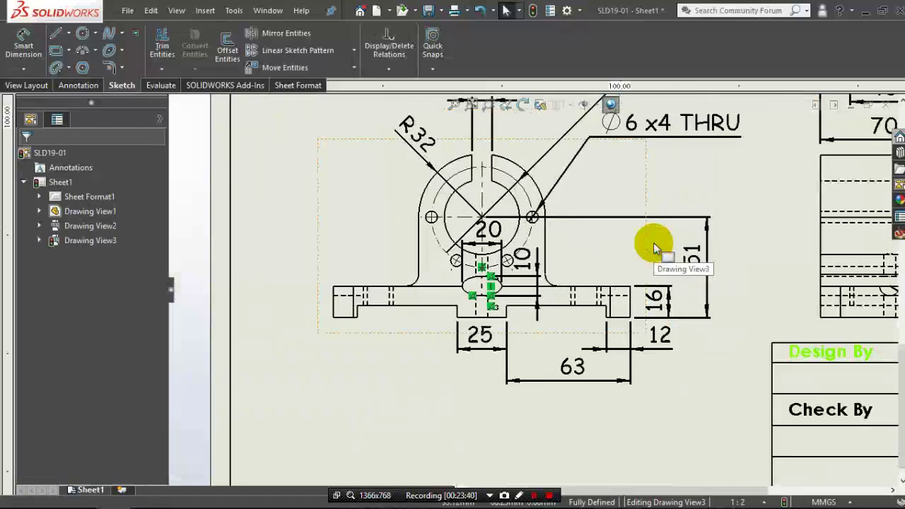
- Add an R6 radius dimension to the front view's fillet arc
key(f)
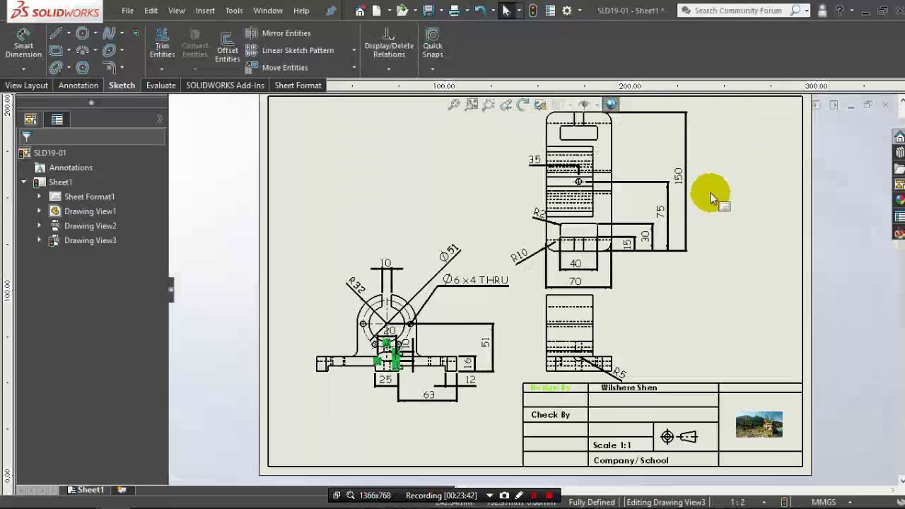
scroll(710, 192, down, 1)
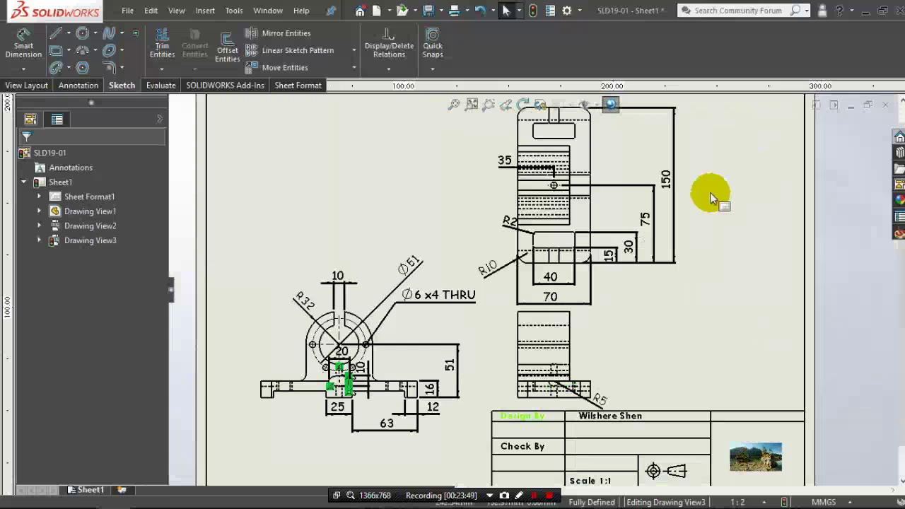
click(24, 44)
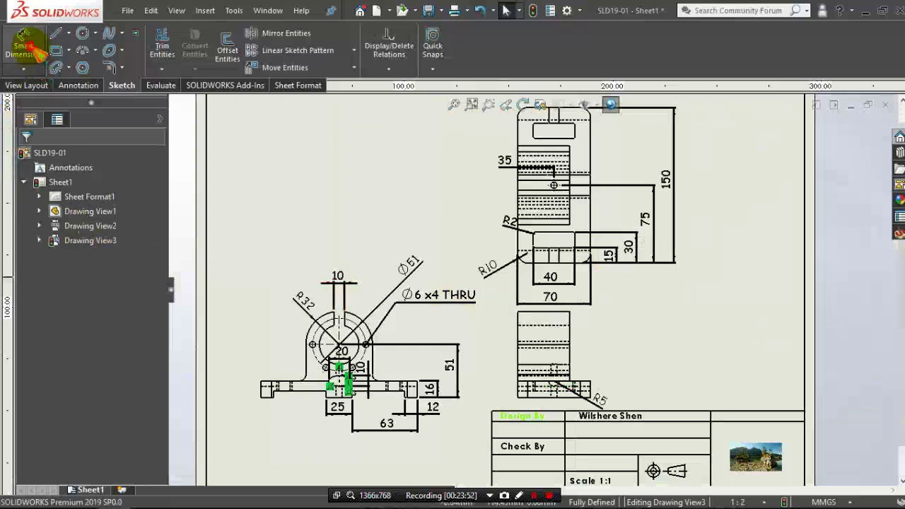
scroll(311, 346, down, 2)
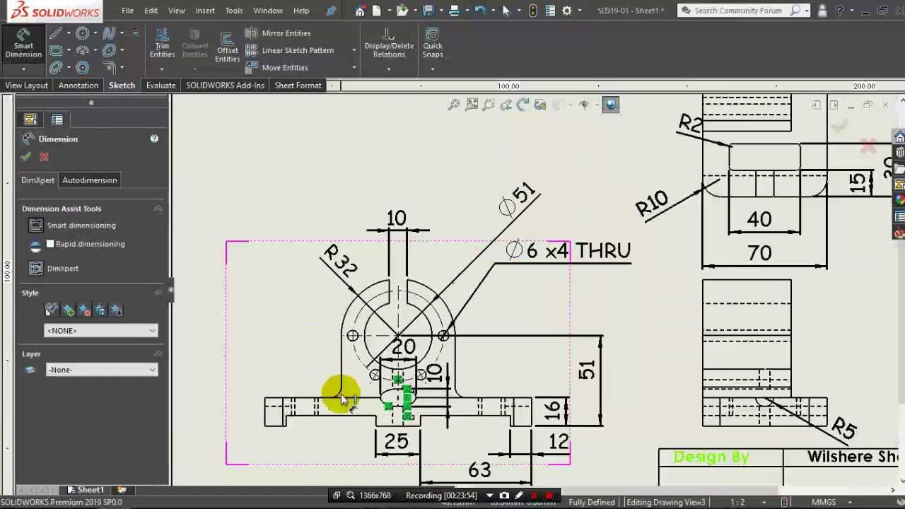
scroll(336, 385, down, 2)
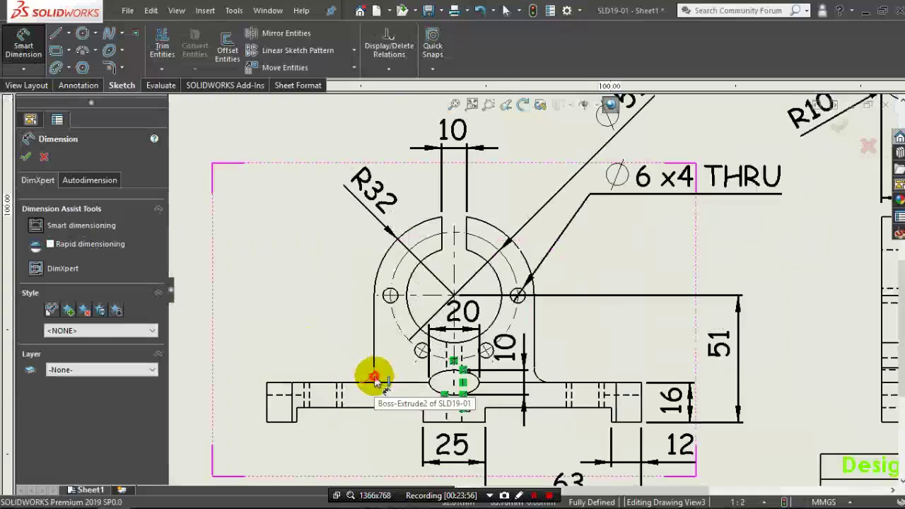
click(371, 378)
click(359, 368)
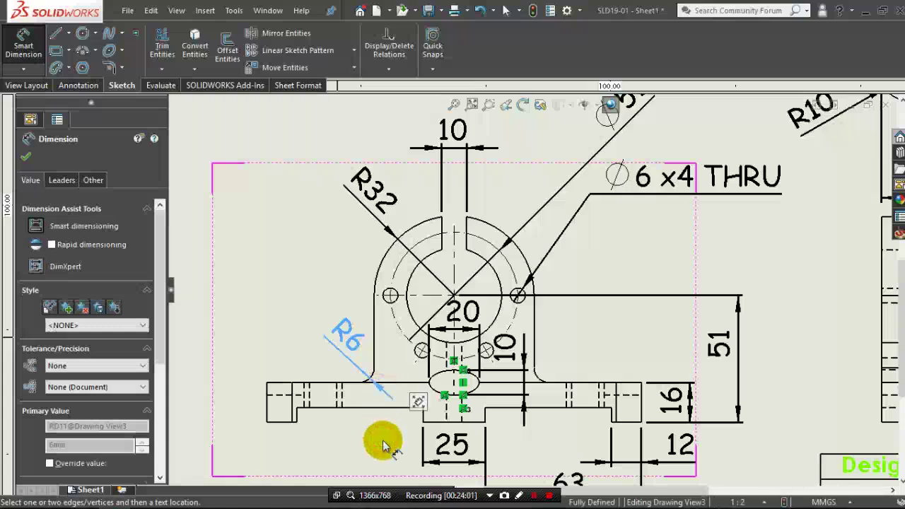
- Dimension the small hole in the base's right side as 6
key(Escape)
key(z)
click(581, 399)
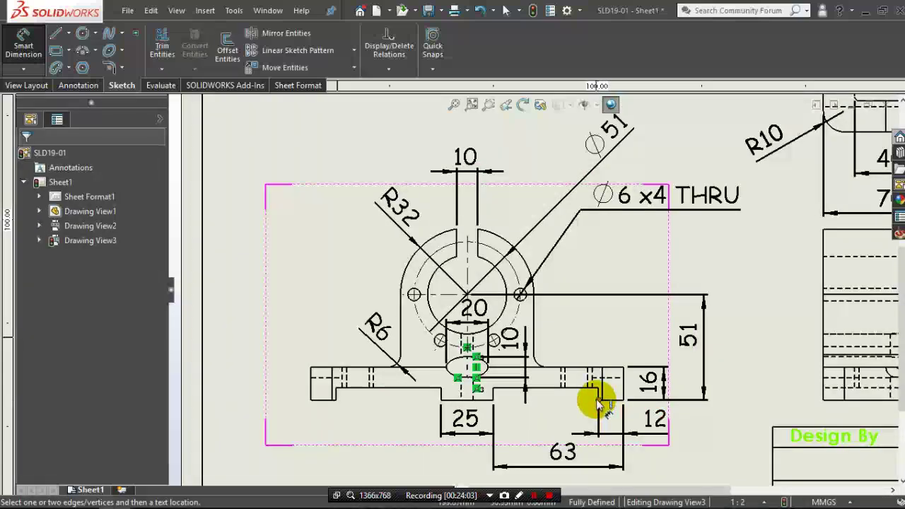
click(596, 393)
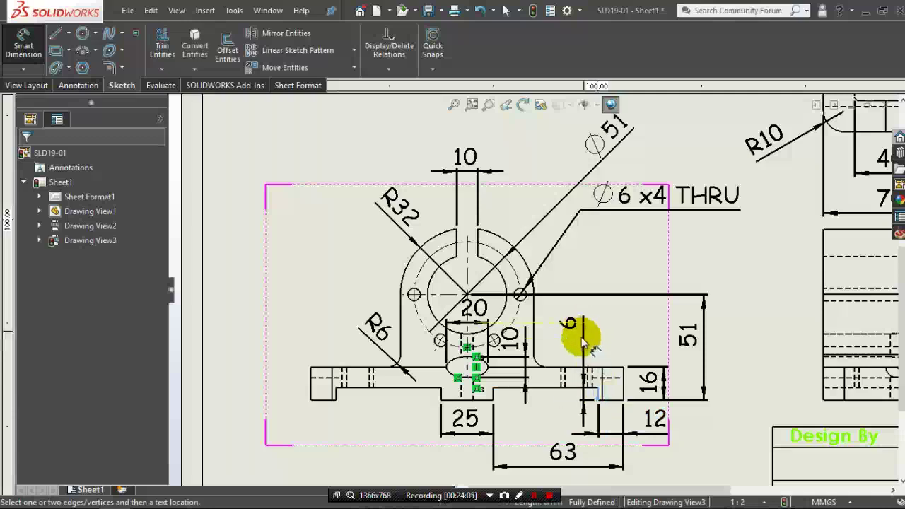
click(578, 339)
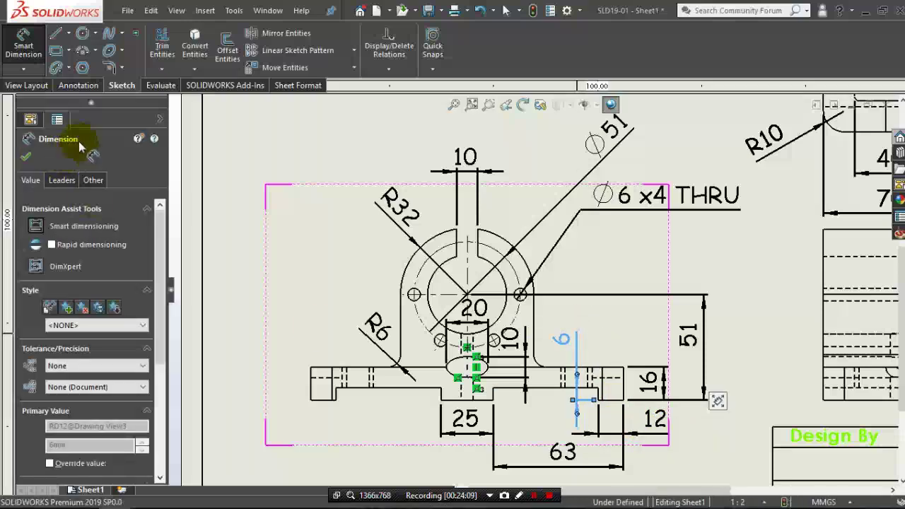
key(Escape)
click(41, 88)
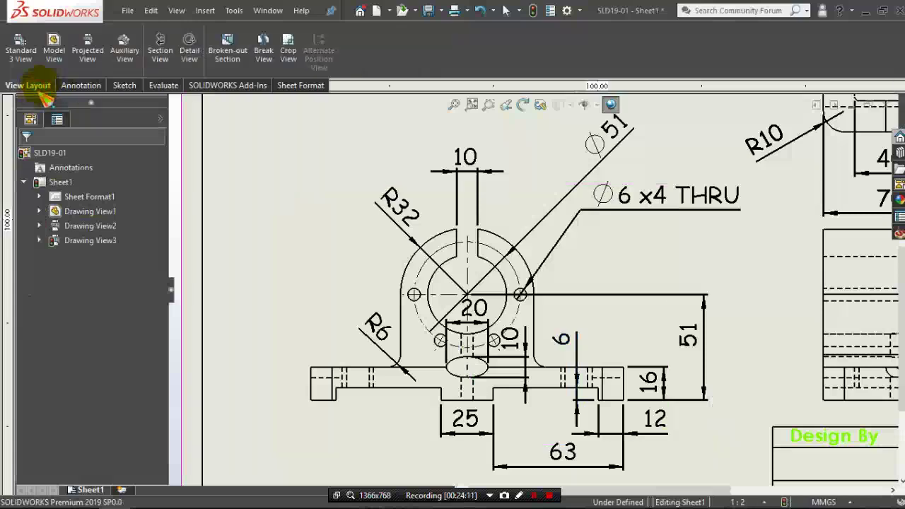
- Insert a model view of part SLD19-01 with Shaded display style
click(54, 46)
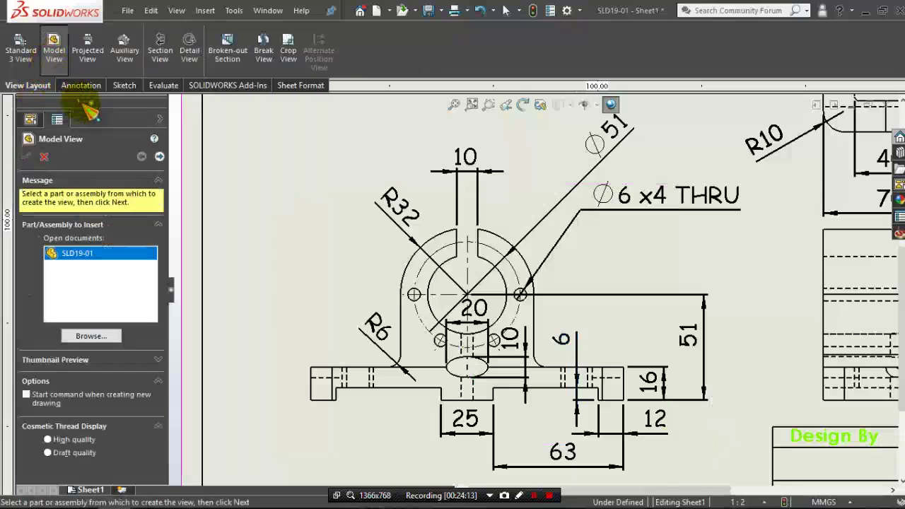
double_click(109, 253)
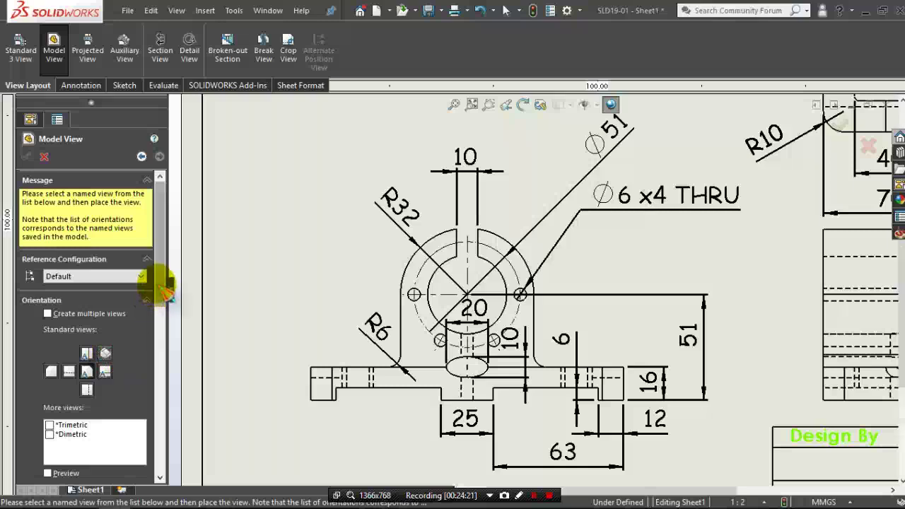
scroll(167, 288, down, 3)
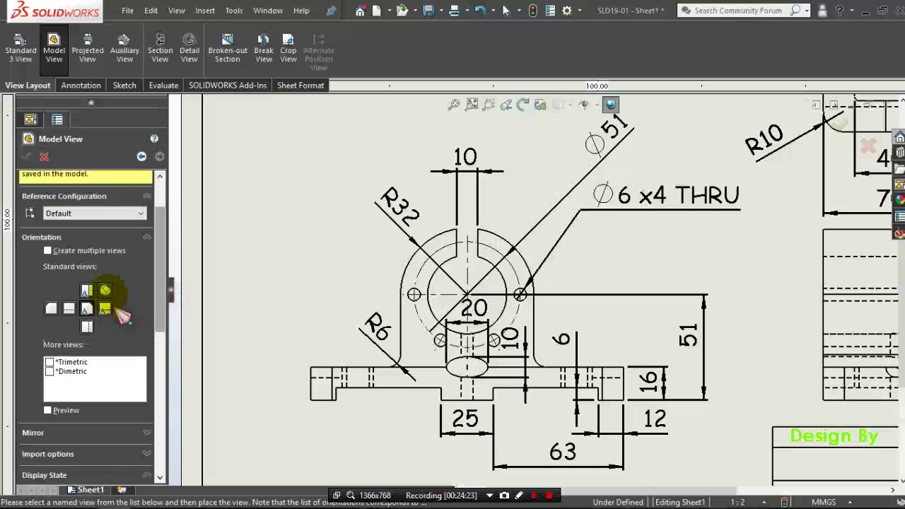
scroll(158, 333, down, 3)
scroll(111, 368, down, 3)
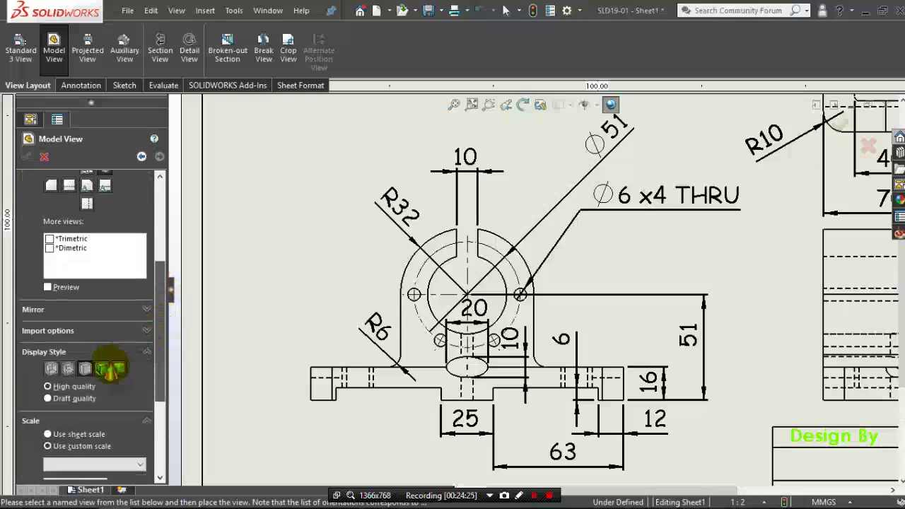
click(101, 368)
- Place the isometric view in the sheet's upper-left corner
scroll(275, 329, up, 2)
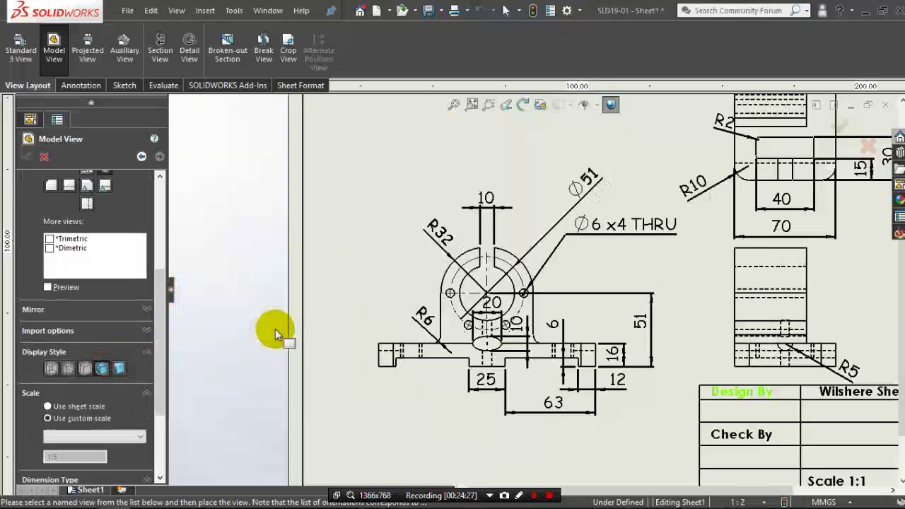
scroll(425, 228, up, 1)
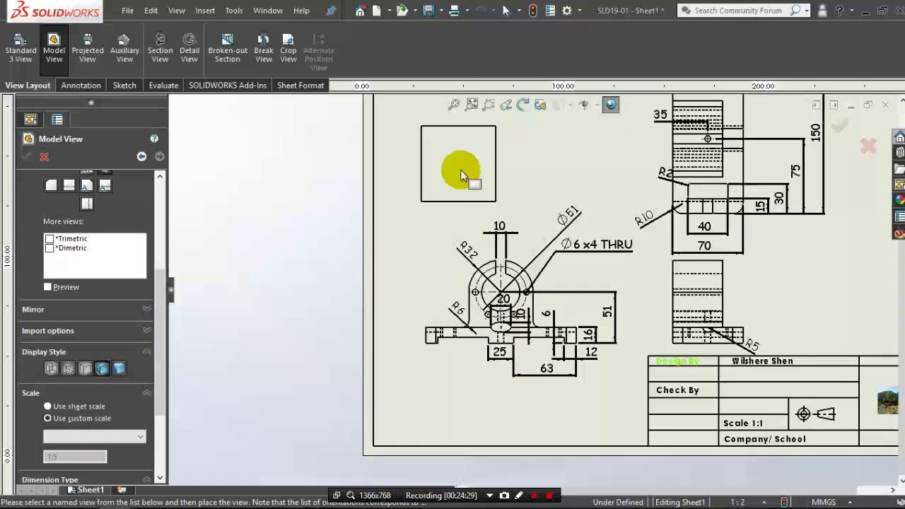
scroll(461, 170, up, 1)
scroll(464, 171, up, 1)
click(481, 170)
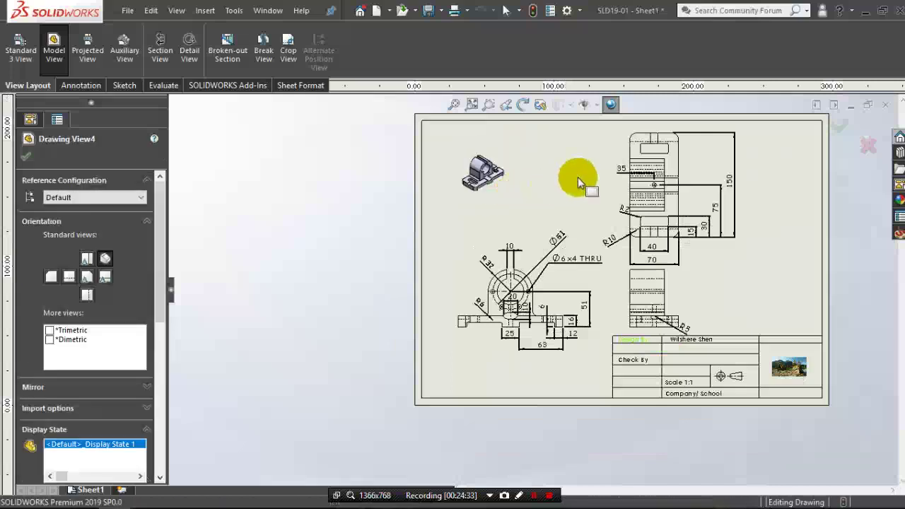
scroll(822, 138, down, 1)
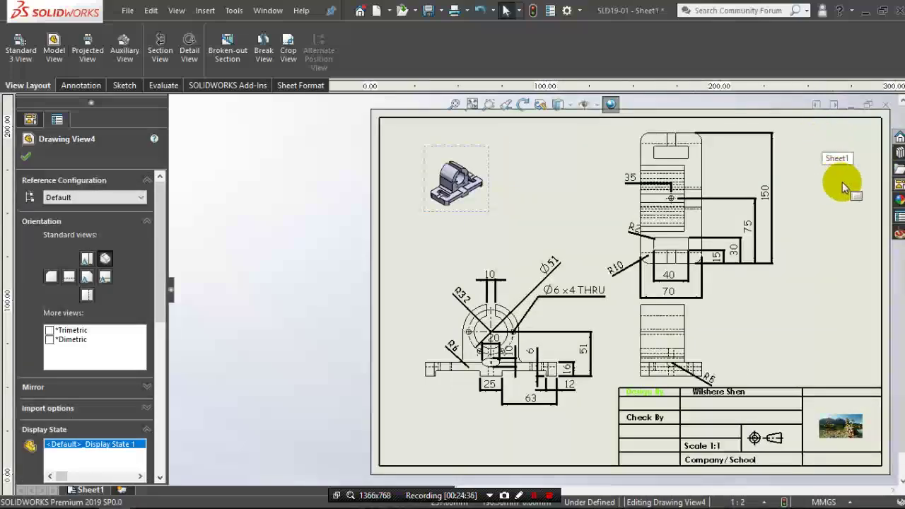
scroll(731, 319, up, 1)
scroll(781, 274, up, 1)
scroll(840, 318, down, 1)
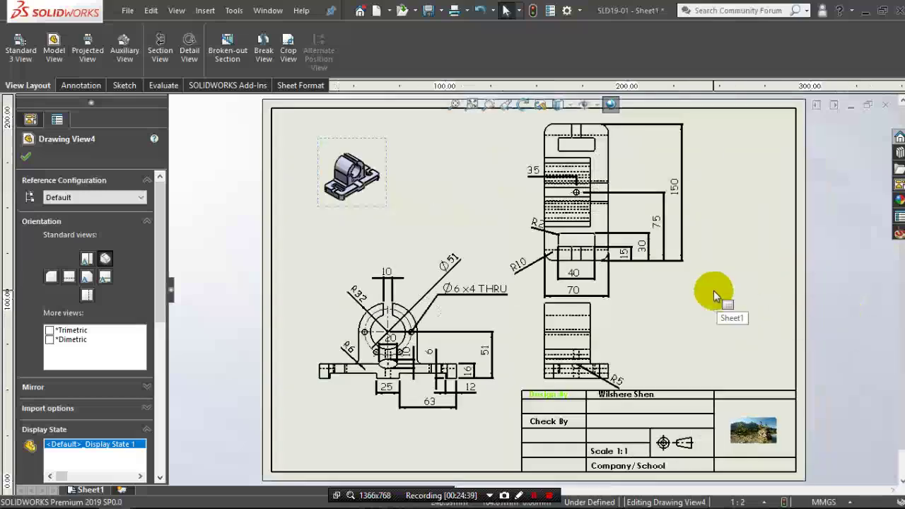
- Finish the isometric view, nudge Drawing View2 slightly upward, and reposition the R5 dimension
click(30, 119)
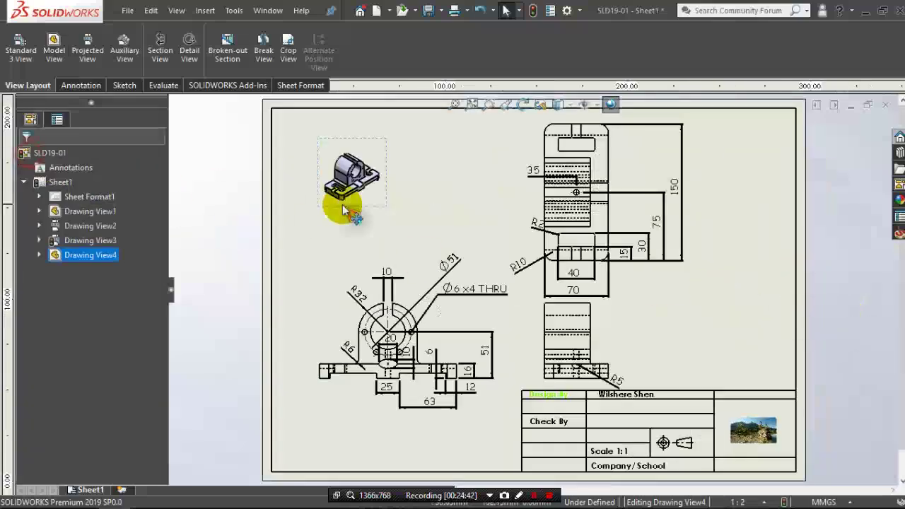
click(362, 235)
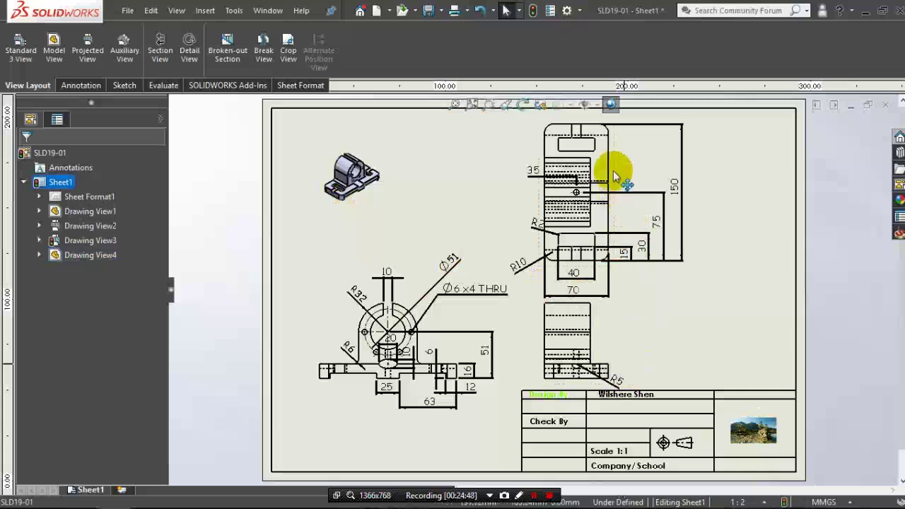
drag(616, 172, 615, 163)
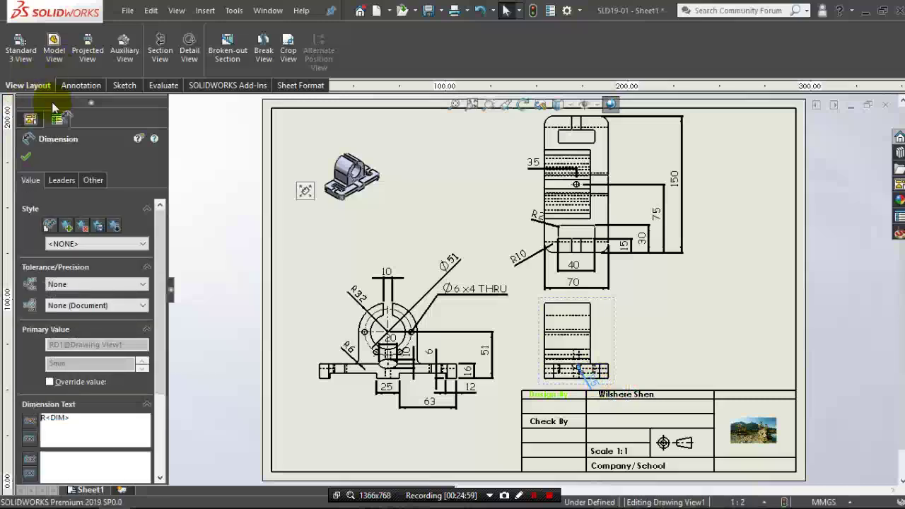
click(27, 158)
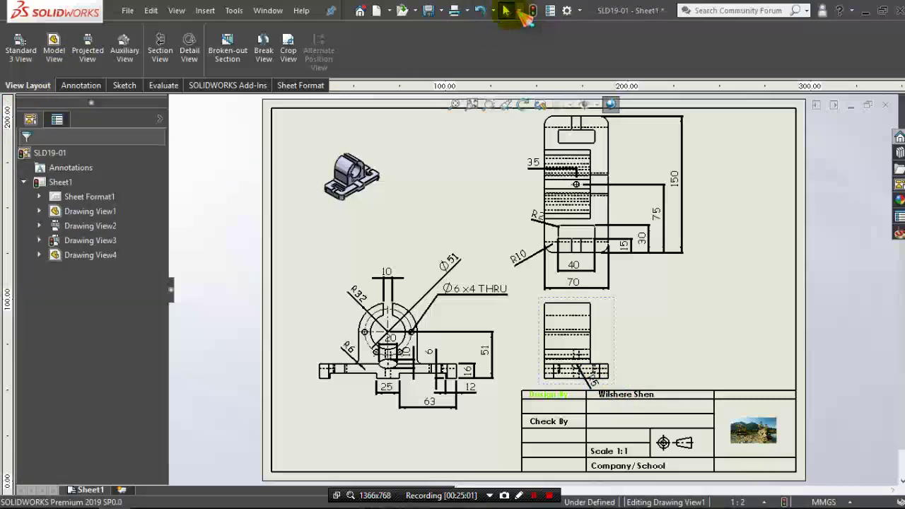
click(467, 10)
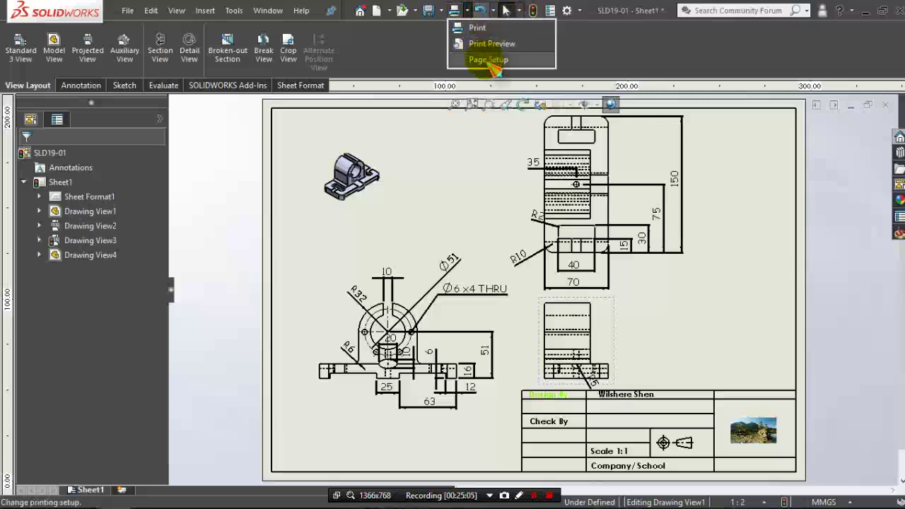
- Set the page to A4 210 x 297 mm paper in landscape orientation
click(491, 62)
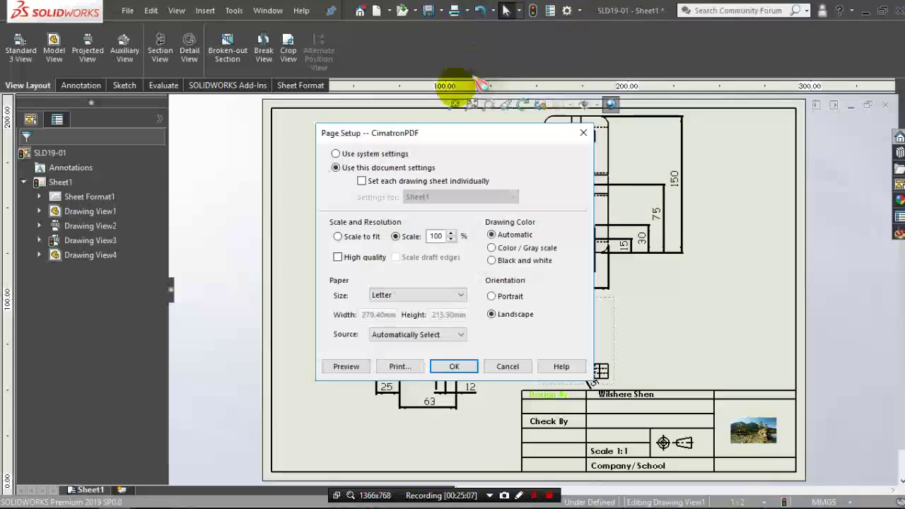
mouse_move(451, 132)
mouse_down()
mouse_move(311, 141)
mouse_move(440, 133)
mouse_up()
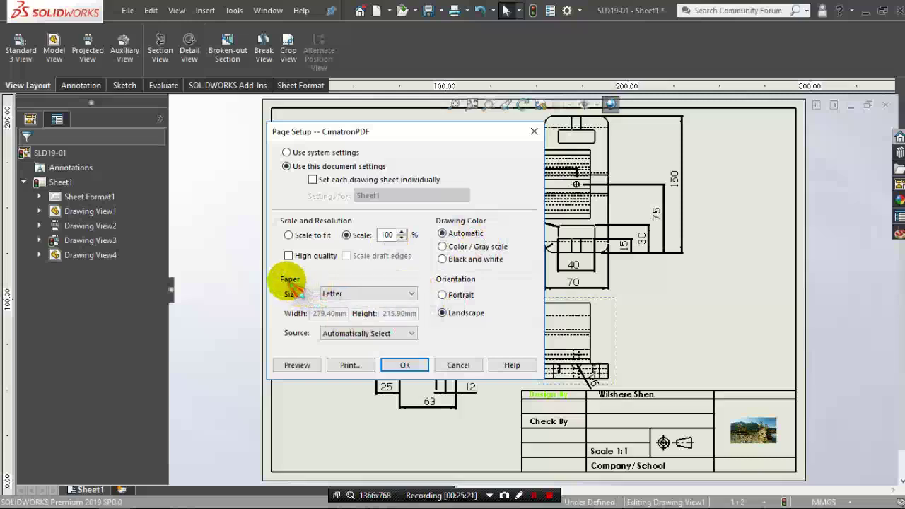
click(347, 293)
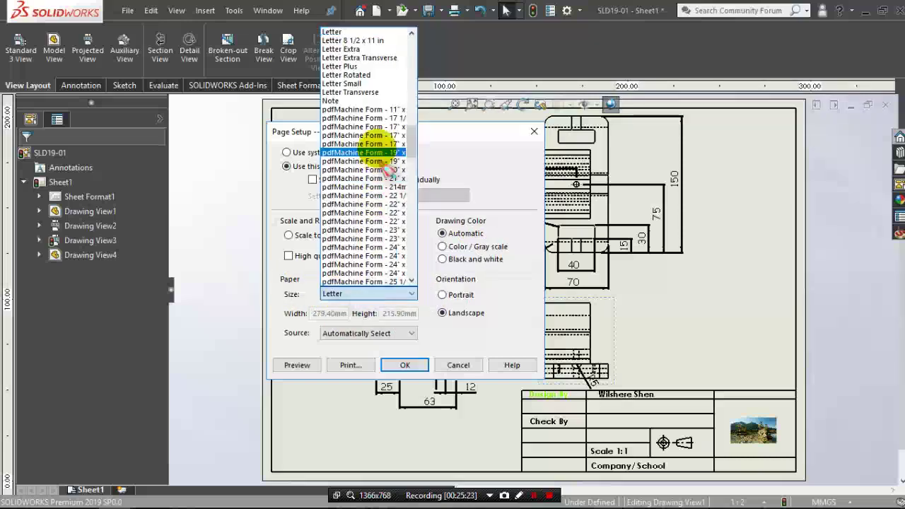
scroll(386, 157, up, 5)
scroll(387, 157, up, 5)
scroll(387, 159, up, 5)
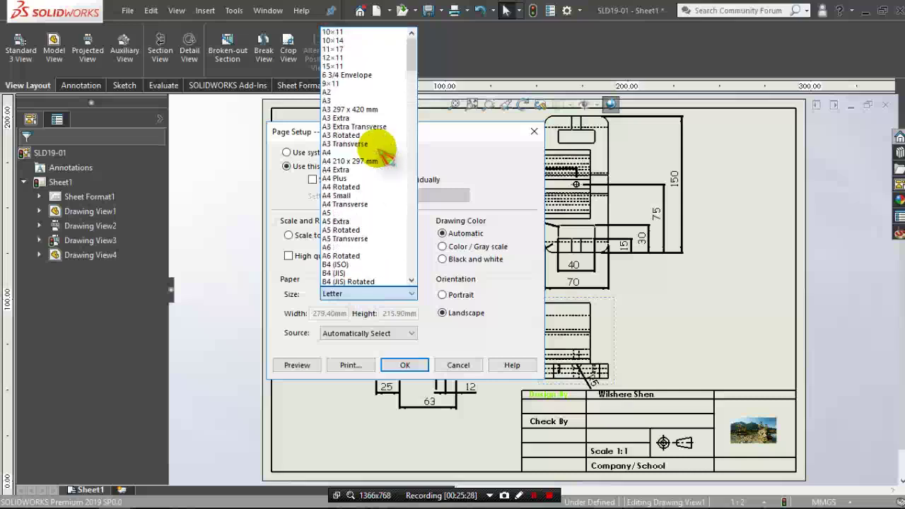
scroll(385, 158, down, 1)
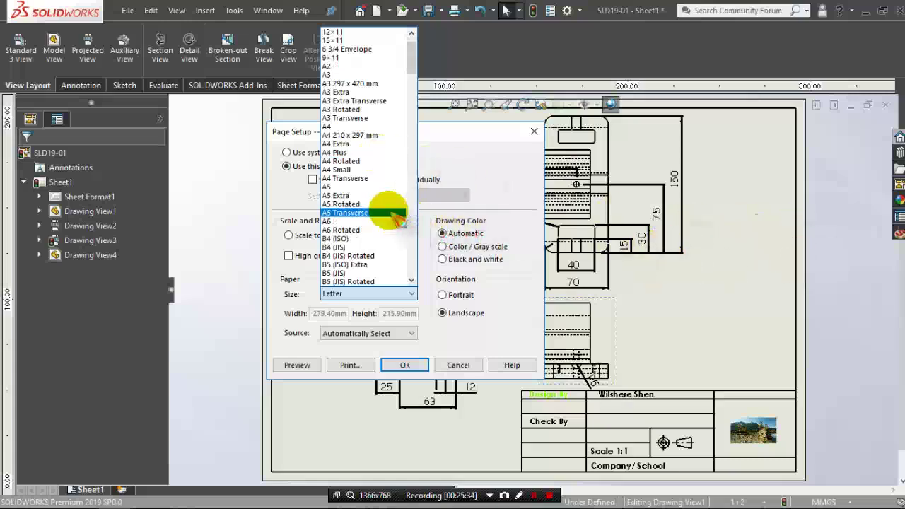
click(374, 137)
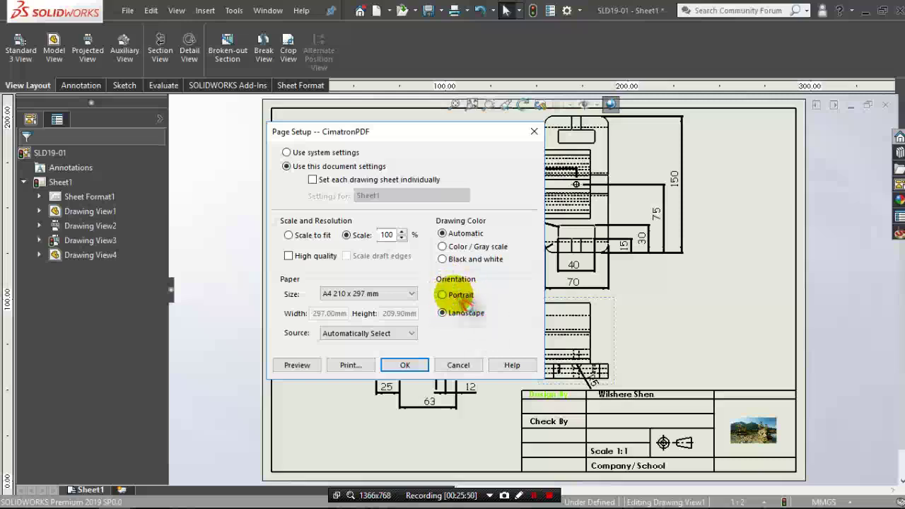
click(452, 313)
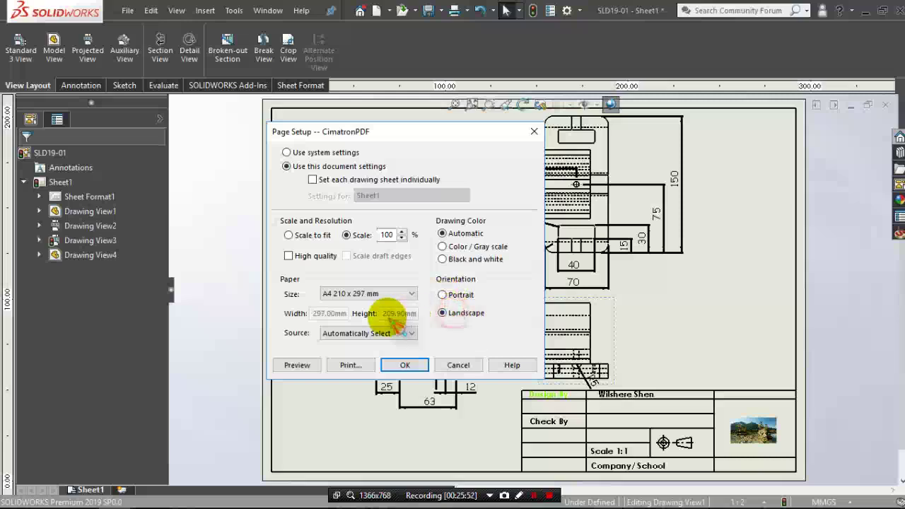
click(459, 295)
click(463, 313)
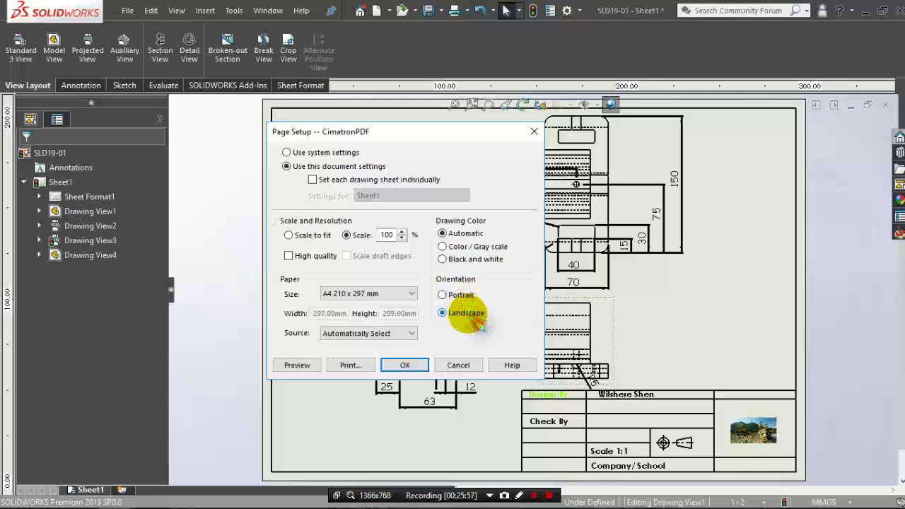
click(298, 367)
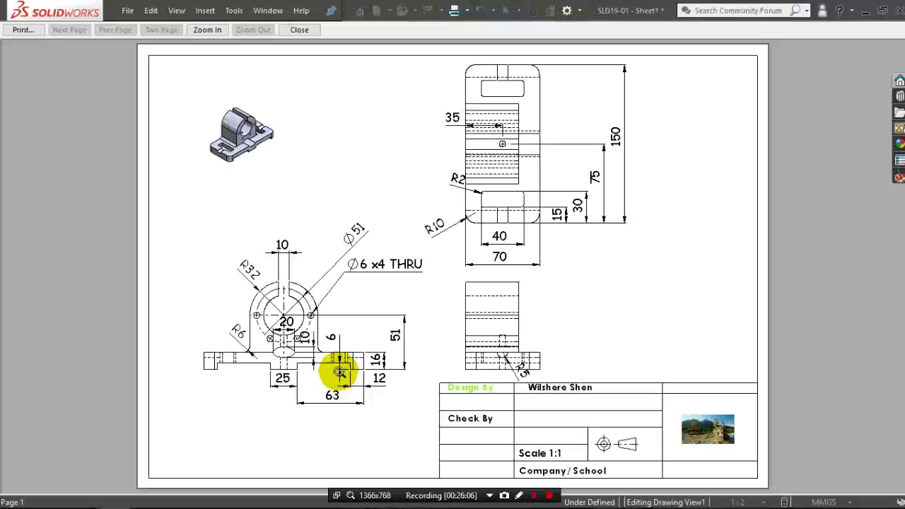
click(299, 32)
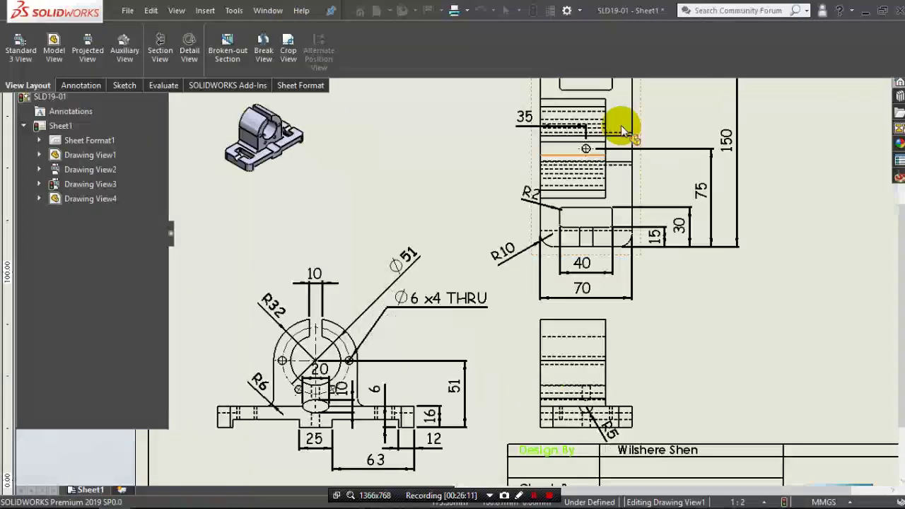
- Add a ⌀6 hole callout to the small hole in the top view, placed left of the view
click(81, 85)
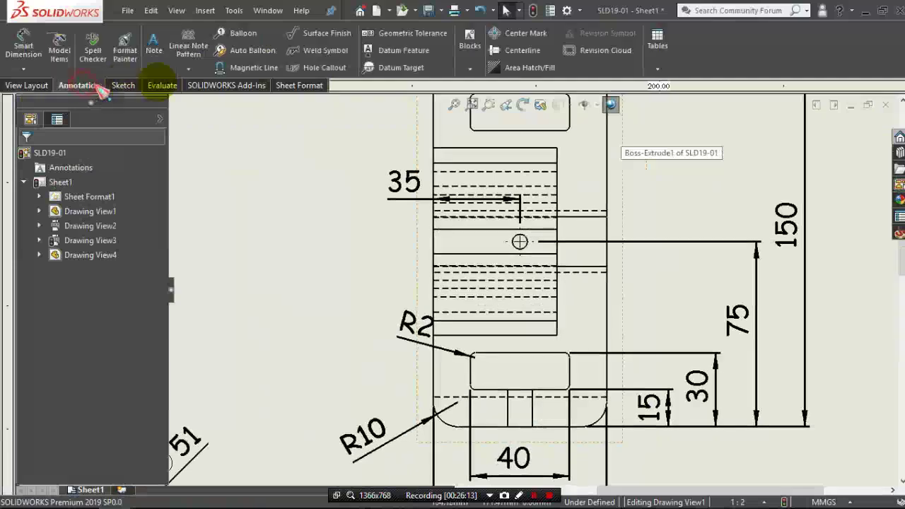
click(341, 69)
click(519, 248)
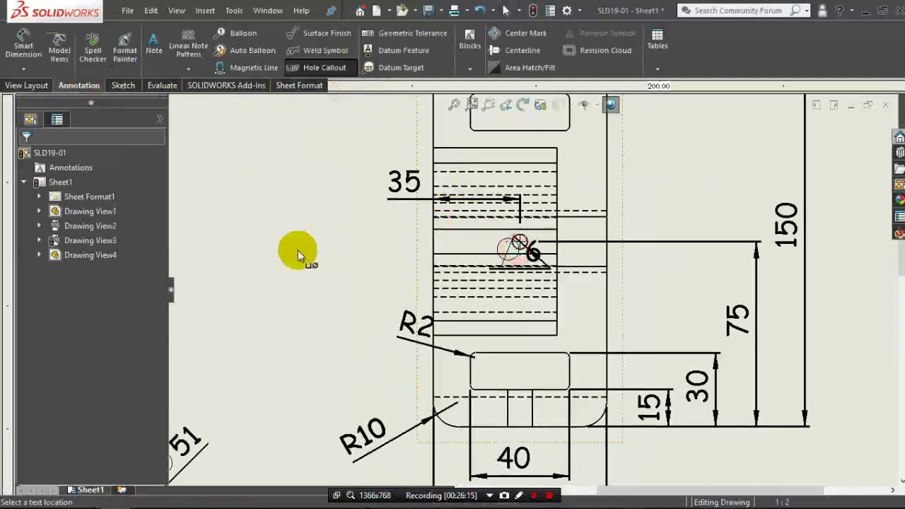
click(337, 249)
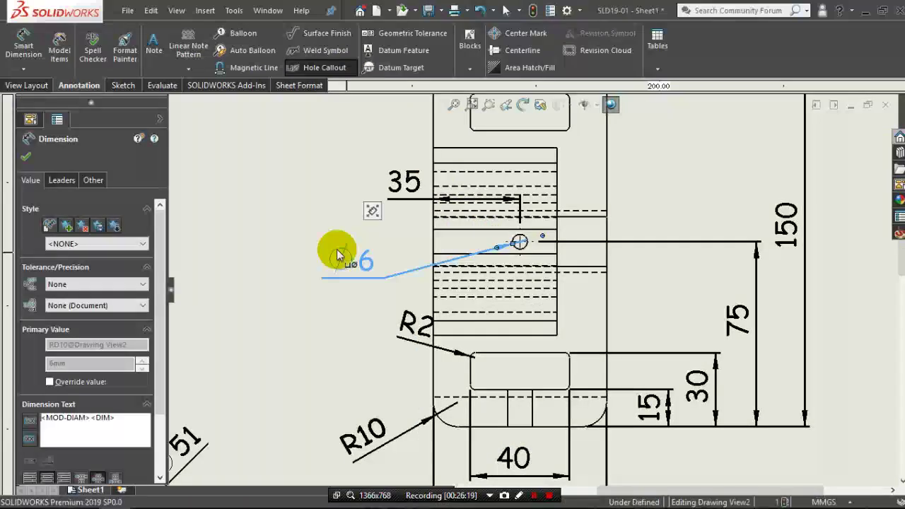
- Zoom out to the whole sheet, close the Dimension panel, and reopen the print options
key(f)
key(shift+z)
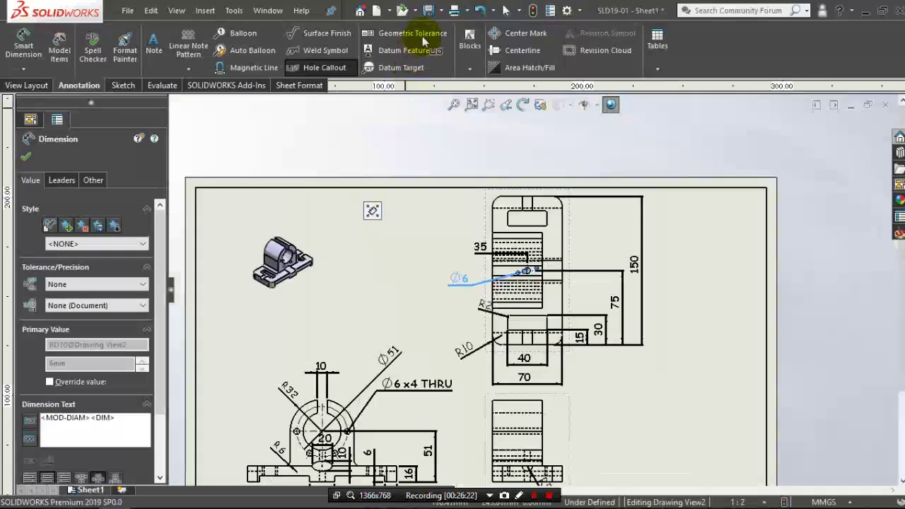
click(468, 10)
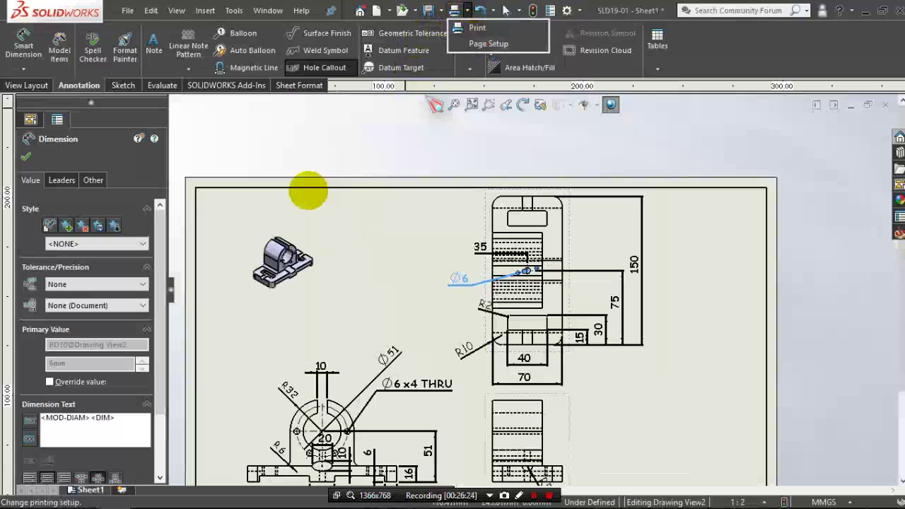
click(25, 164)
click(27, 161)
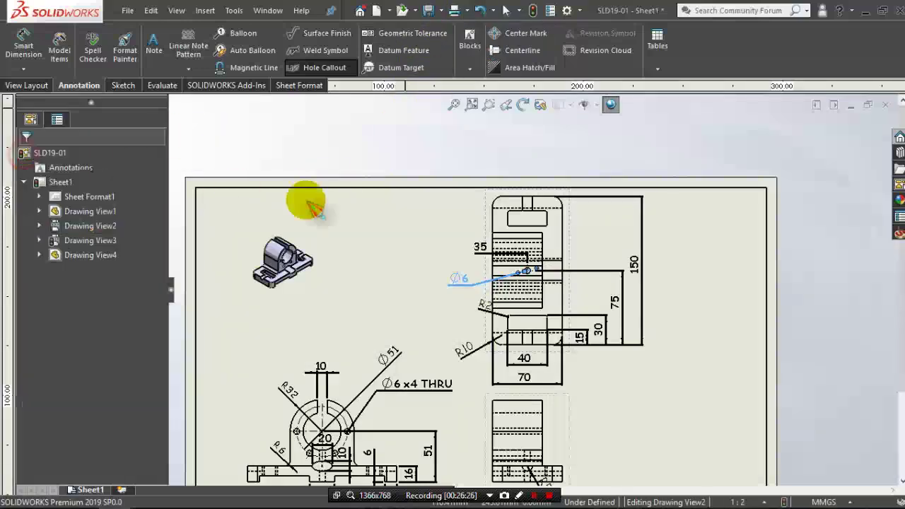
click(468, 10)
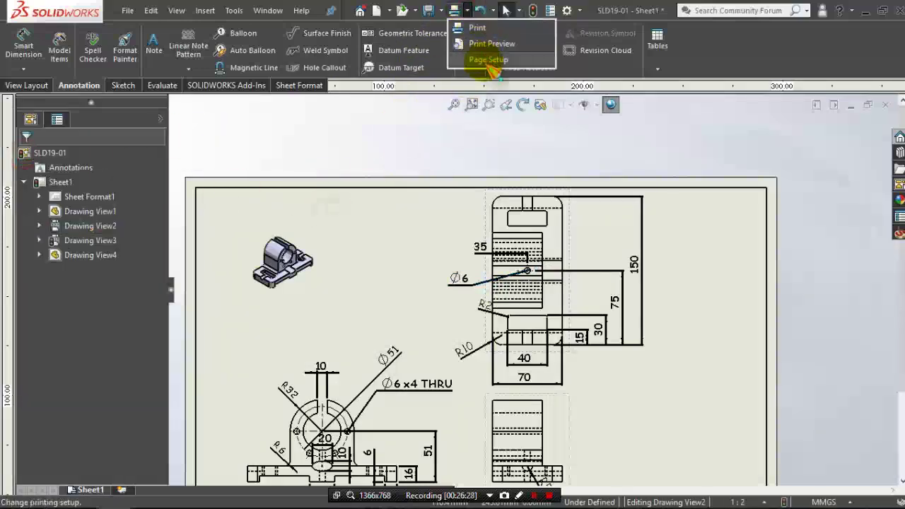
click(491, 44)
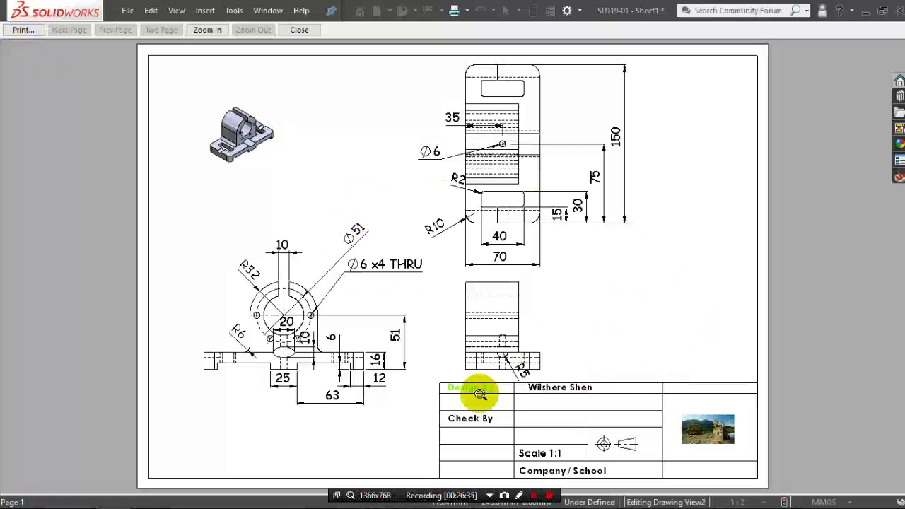
click(431, 271)
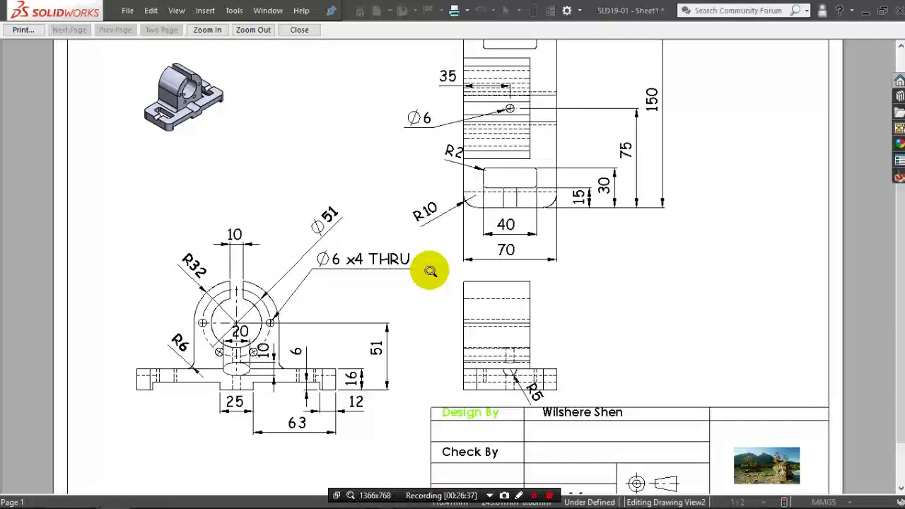
click(437, 277)
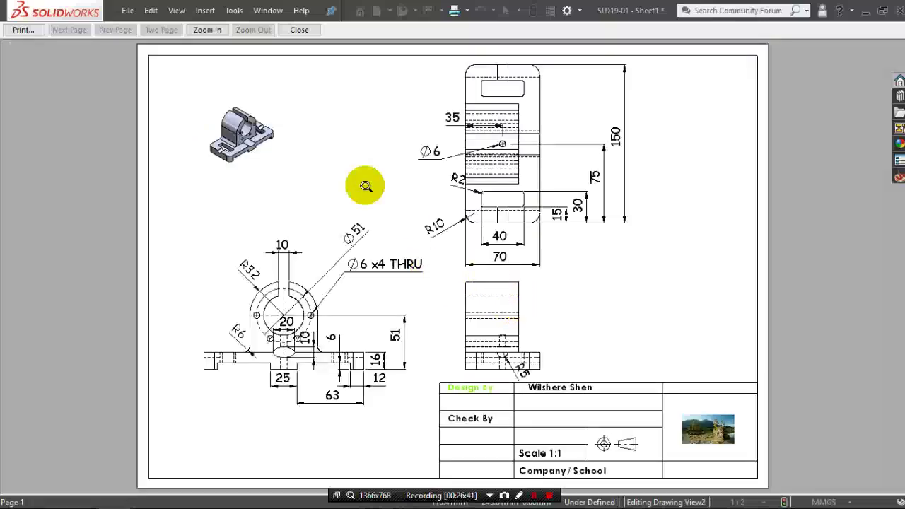
click(365, 186)
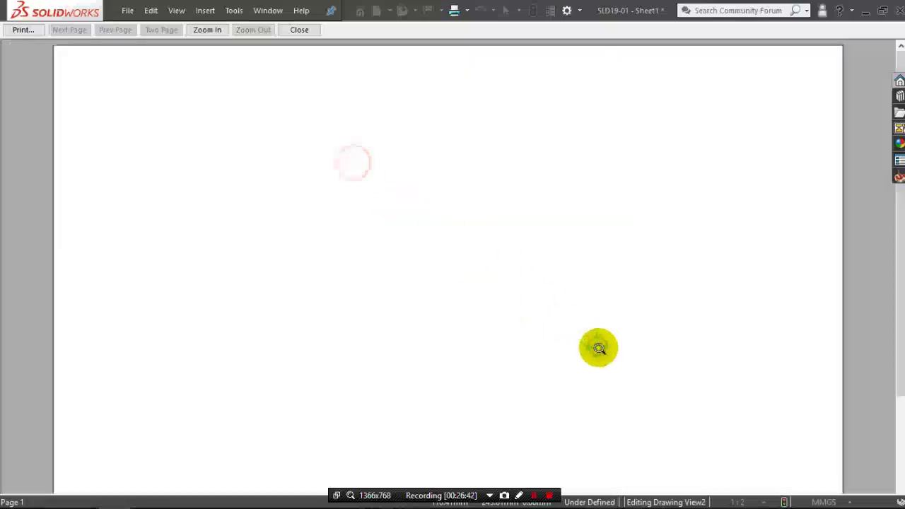
click(301, 33)
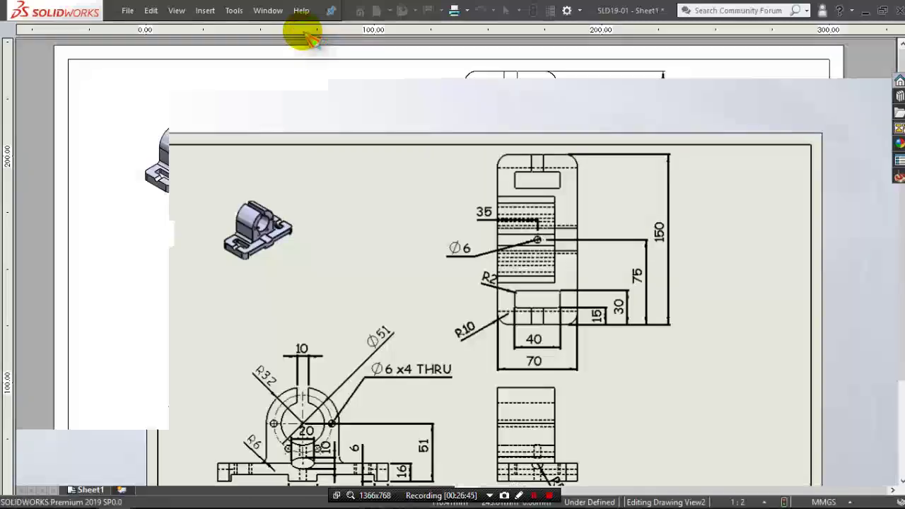
scroll(339, 200, up, 1)
scroll(338, 192, up, 1)
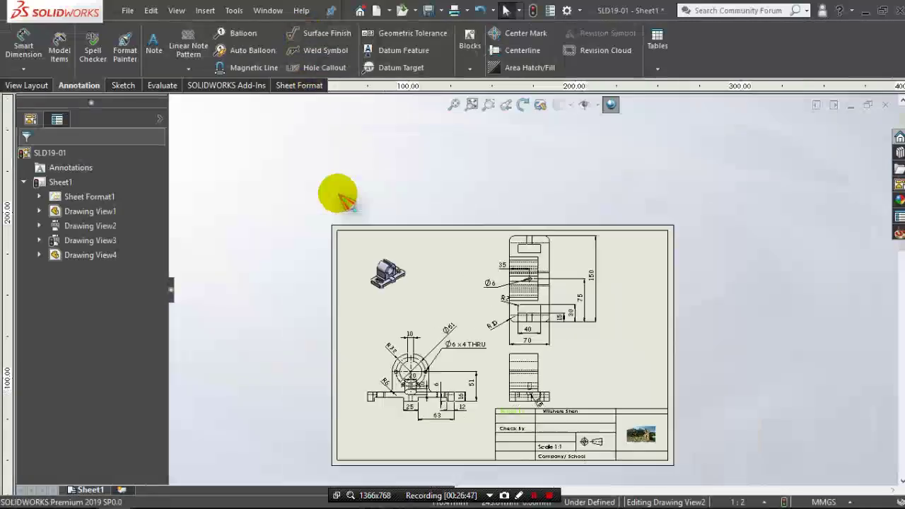
scroll(491, 404, down, 1)
scroll(554, 350, down, 1)
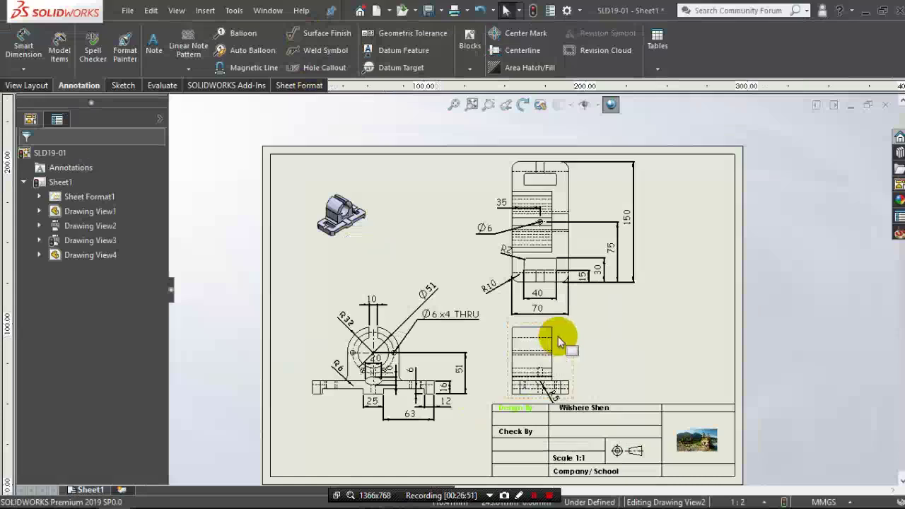
scroll(604, 321, down, 1)
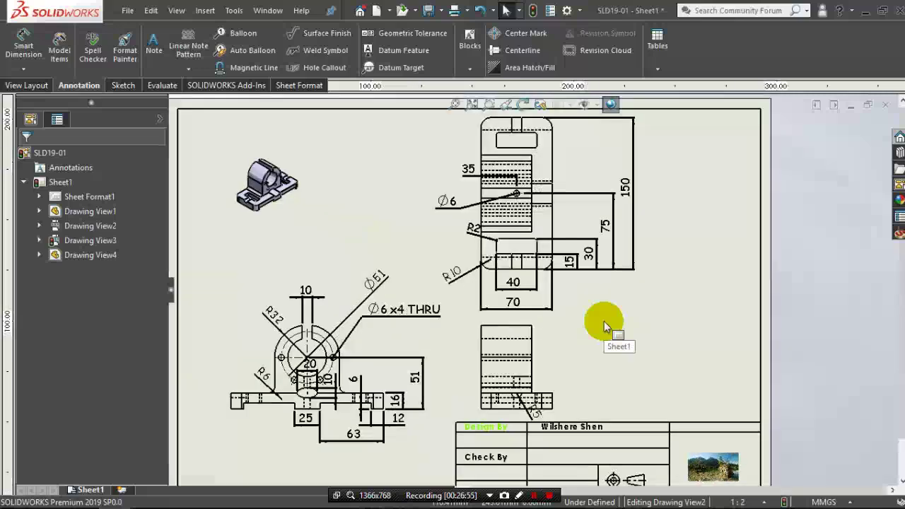
scroll(549, 190, down, 2)
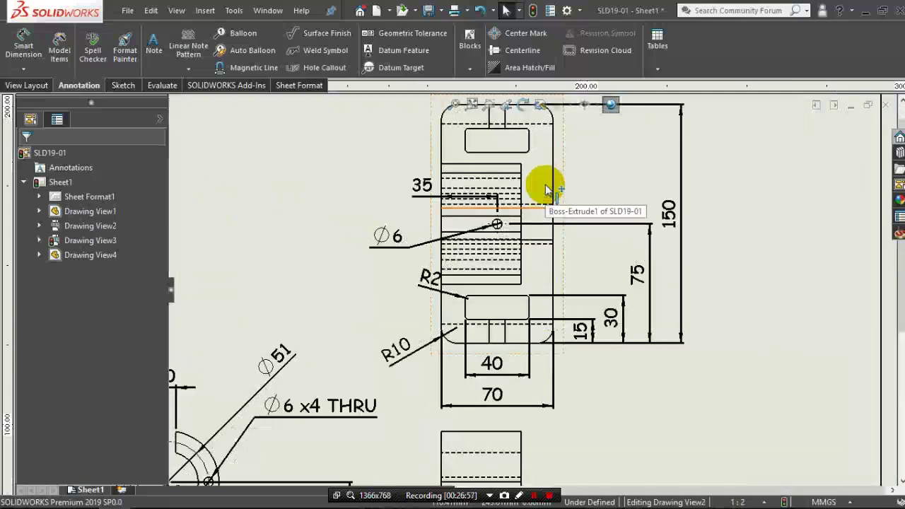